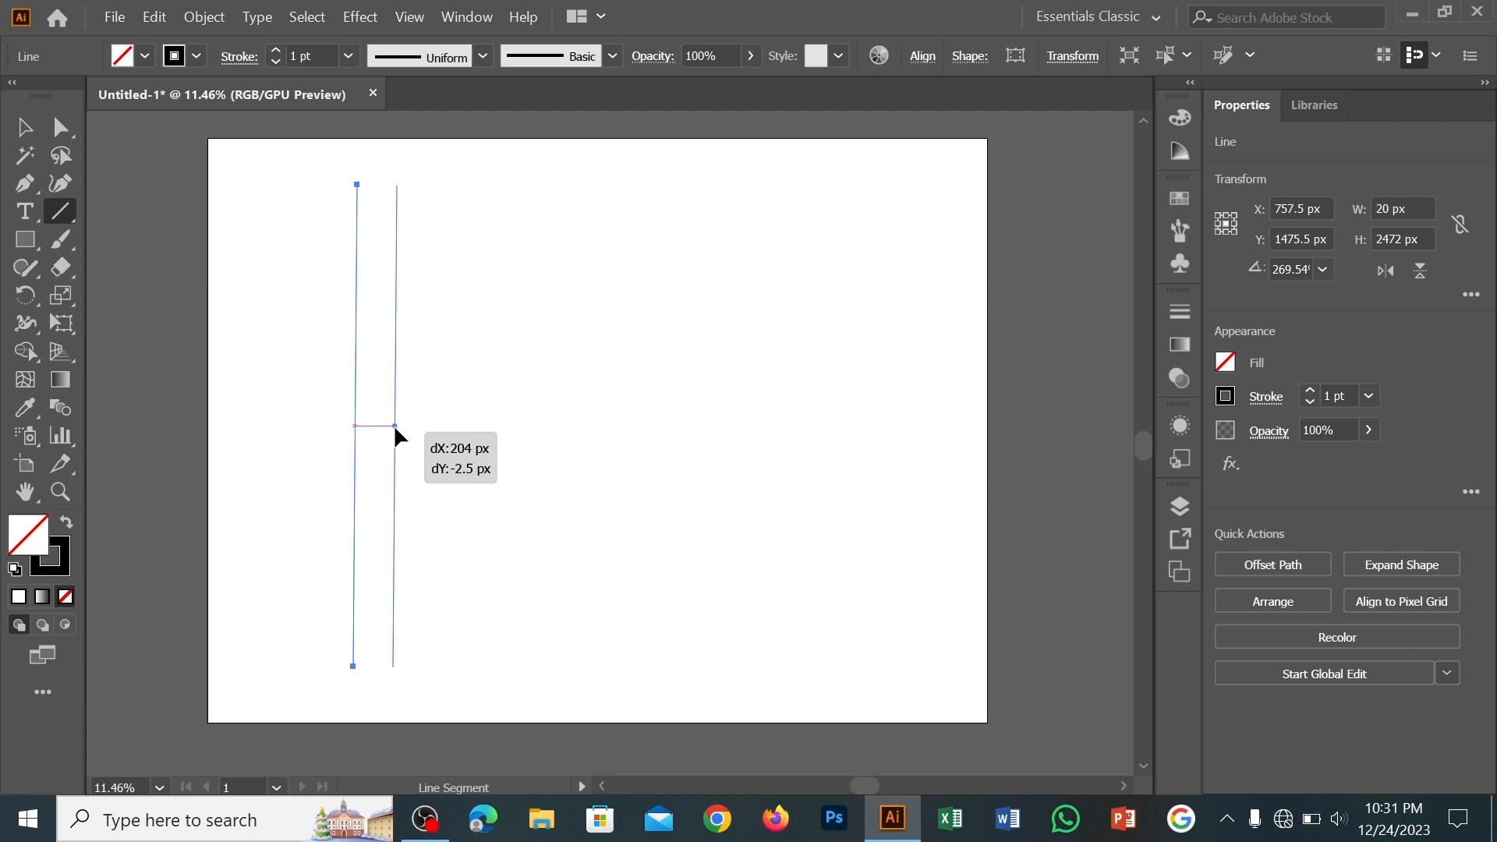
Undo the stray image paste and remove the two slanted vertical lines
key(ctrl+f)
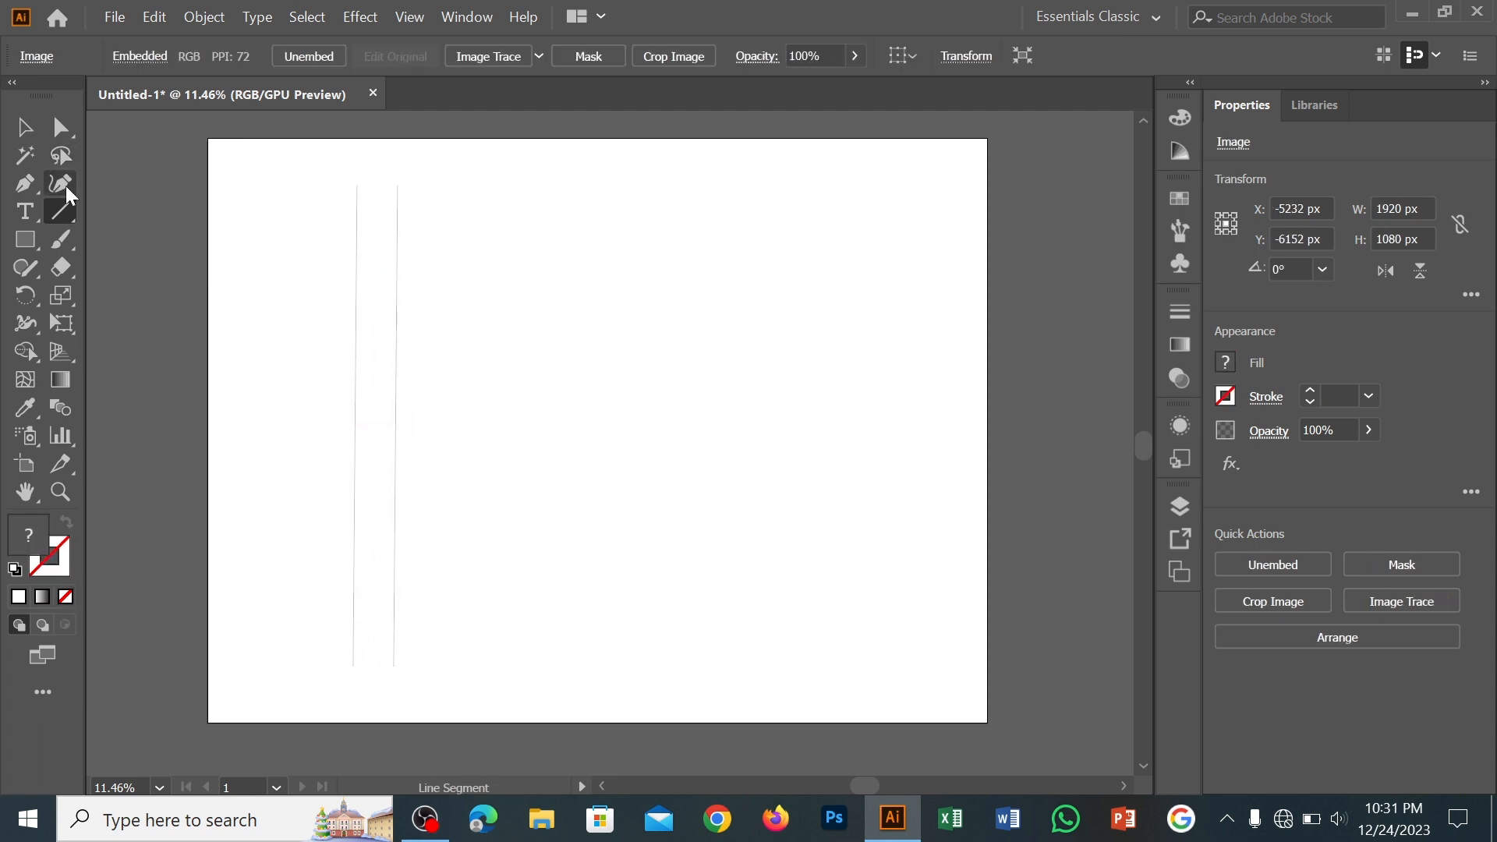
click(24, 127)
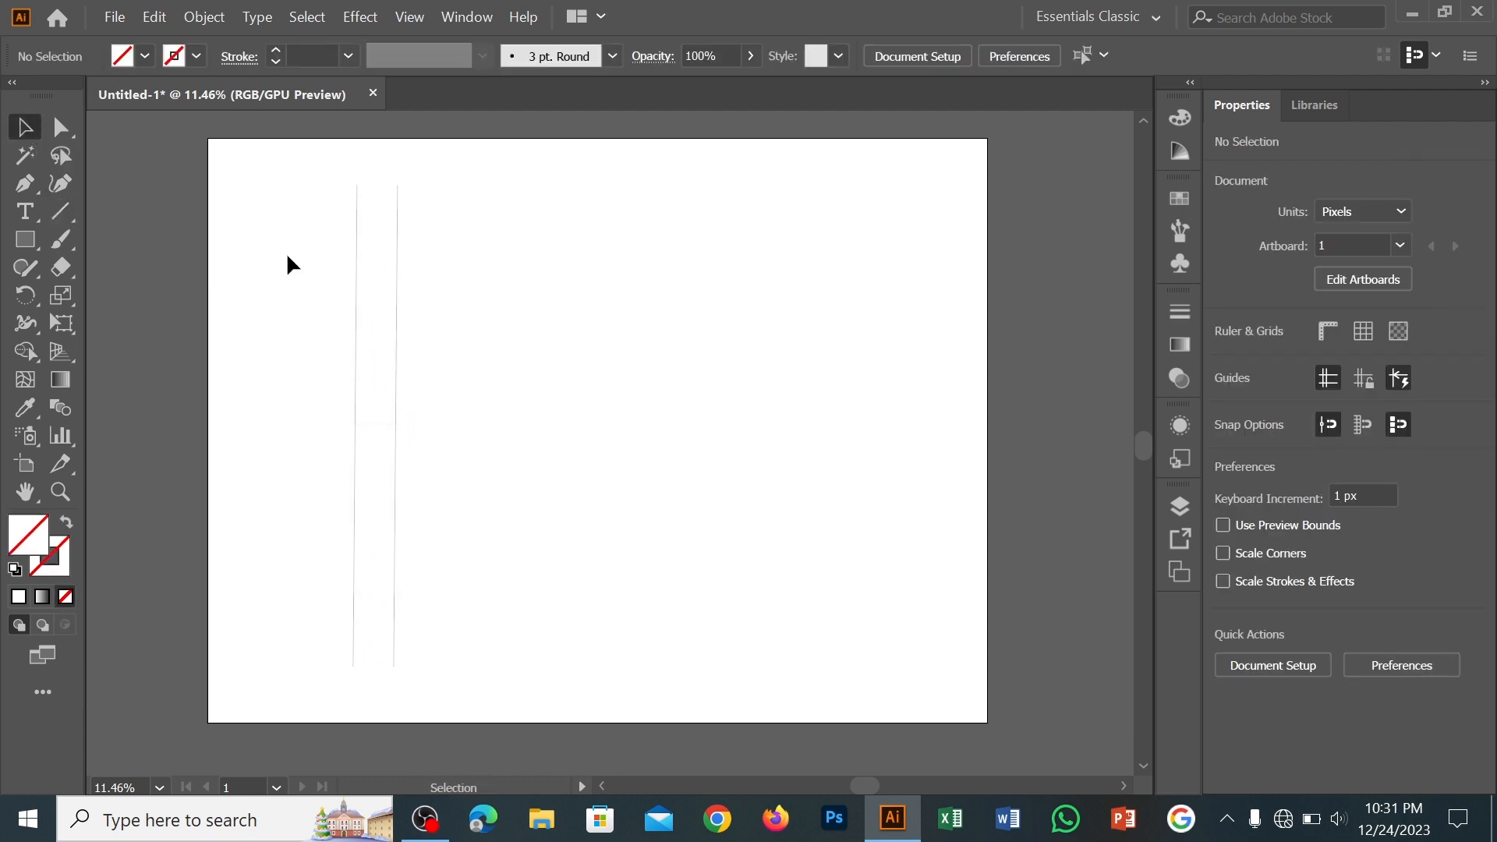
key(ctrl+z)
key(ctrl+z)
Draw a vertical line about 2584 px tall and duplicate it sideways at about 200 px spacing to make five lines
click(63, 214)
drag(324, 189, 324, 694)
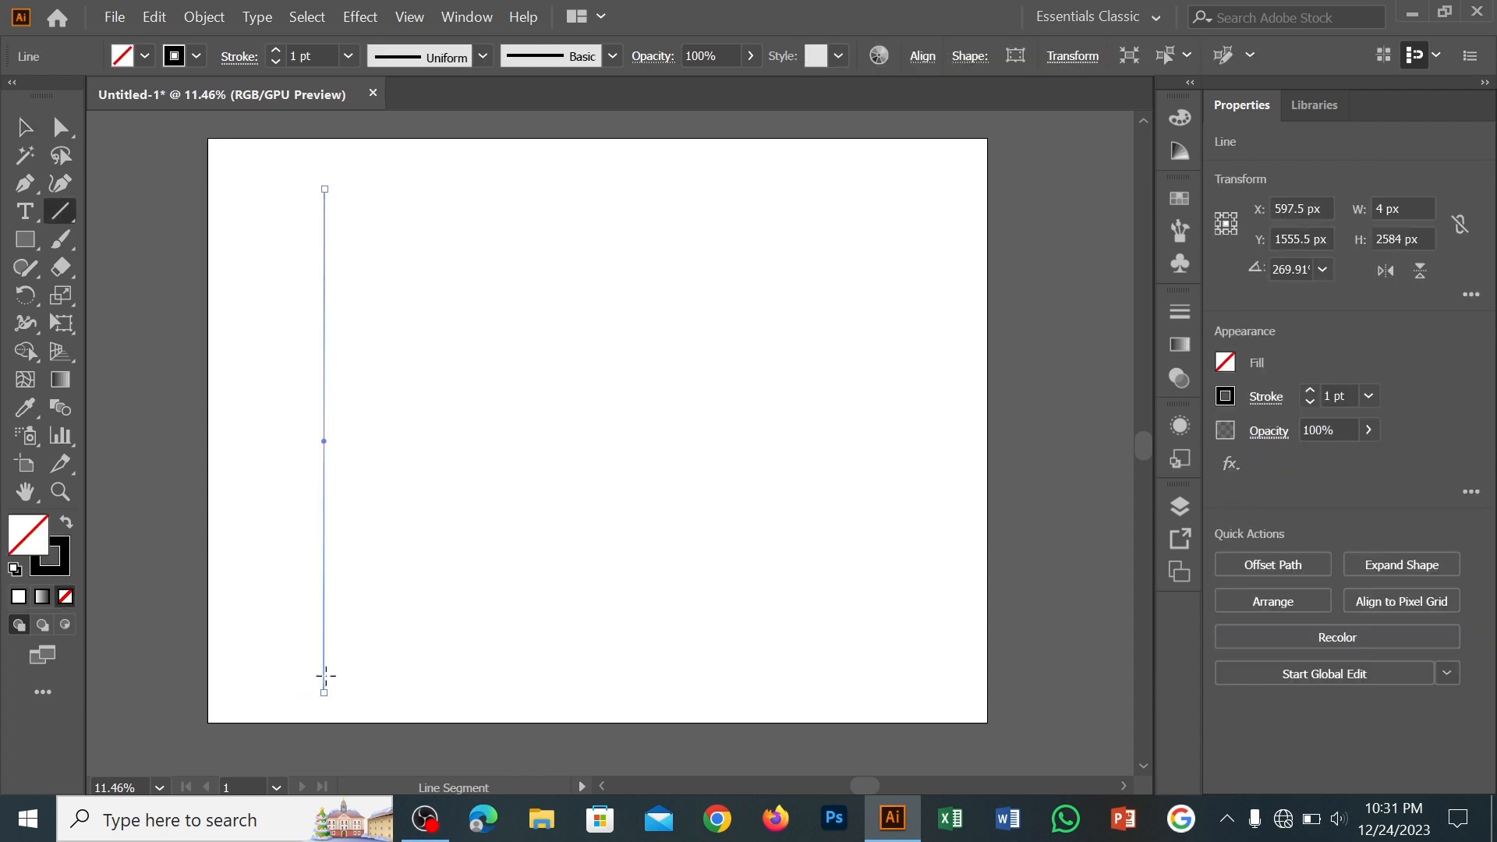
drag(325, 443, 362, 448)
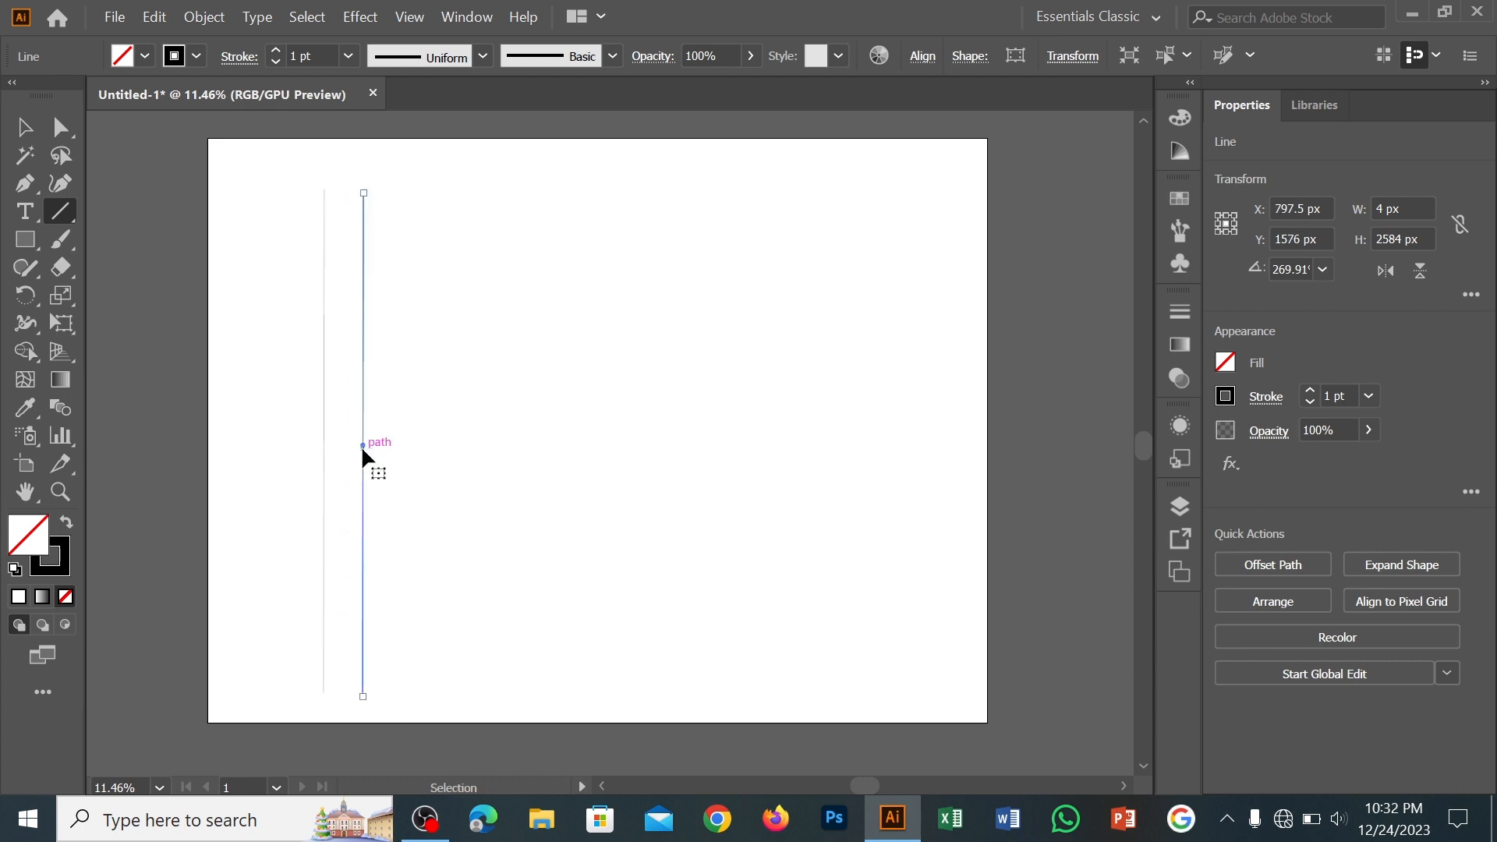
key(ctrl+d)
key(ctrl+d)
key(ctrl+d)
Align the five lines at their vertical centres and move them together toward the middle of the artboard
key(v)
key(ctrl+a)
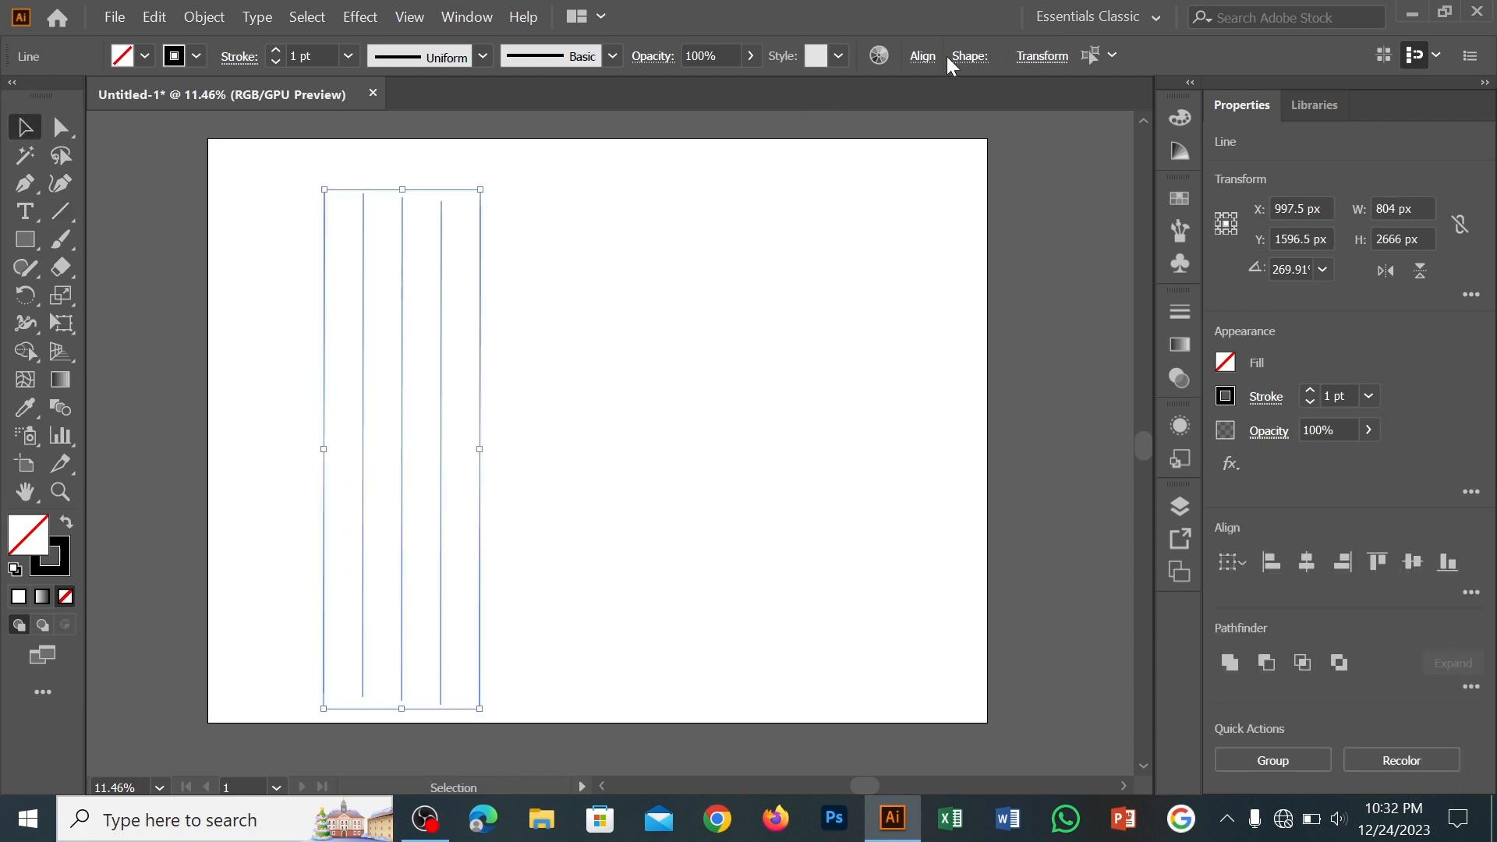
click(923, 56)
click(879, 124)
drag(276, 295, 569, 302)
Copy the five vertical lines in place and rotate the copy about 90° into horizontal lines
click(155, 16)
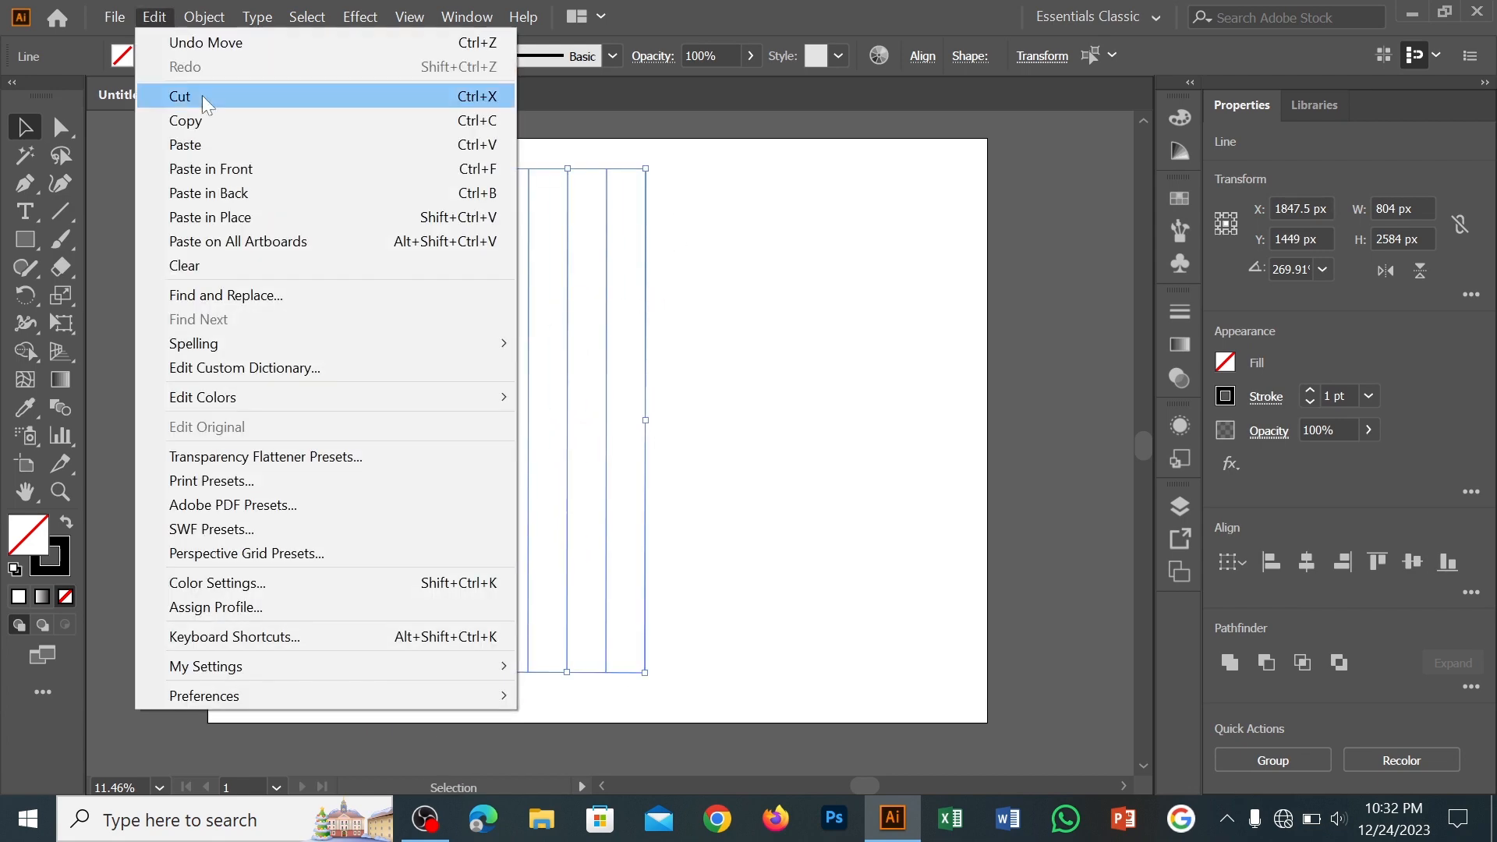
click(234, 119)
drag(653, 163, 699, 465)
Show the rulers and level the horizontal lines against a horizontal guide, deleting the guide once they are straight
key(ctrl+r)
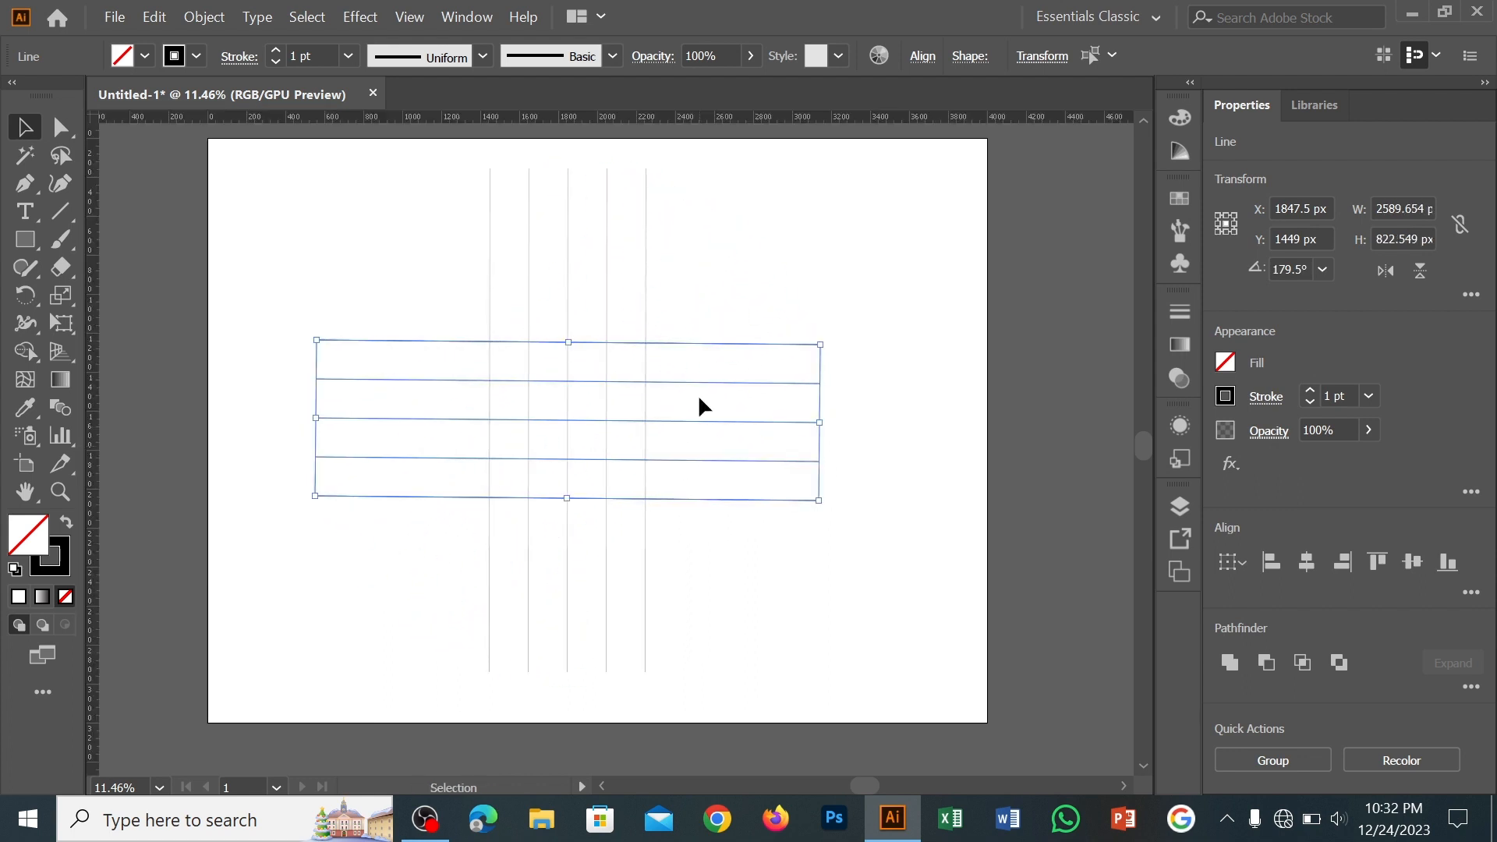
drag(697, 118, 676, 343)
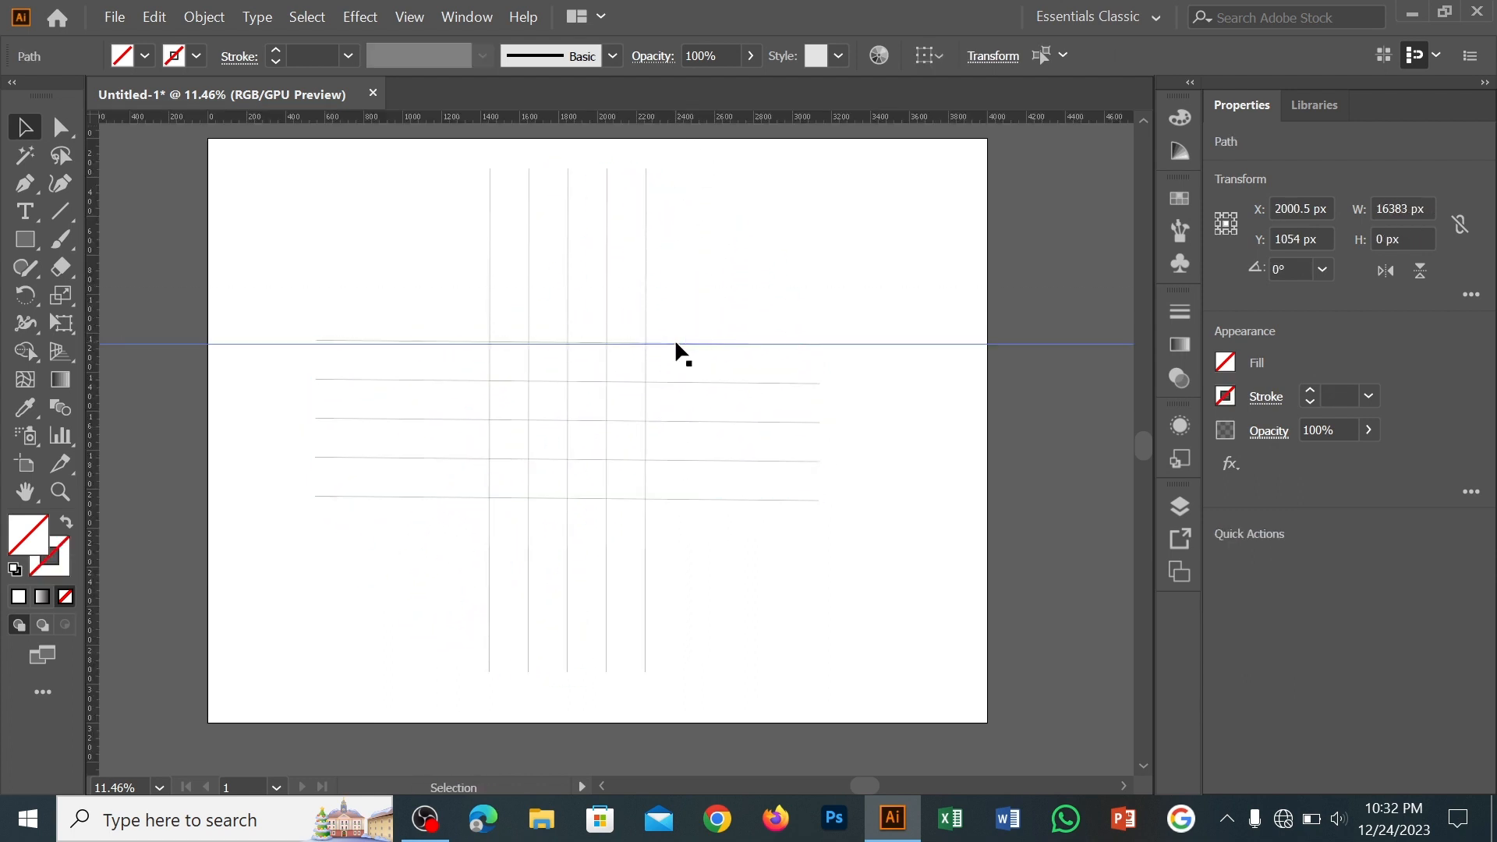
drag(341, 522, 377, 360)
shift+click(330, 340)
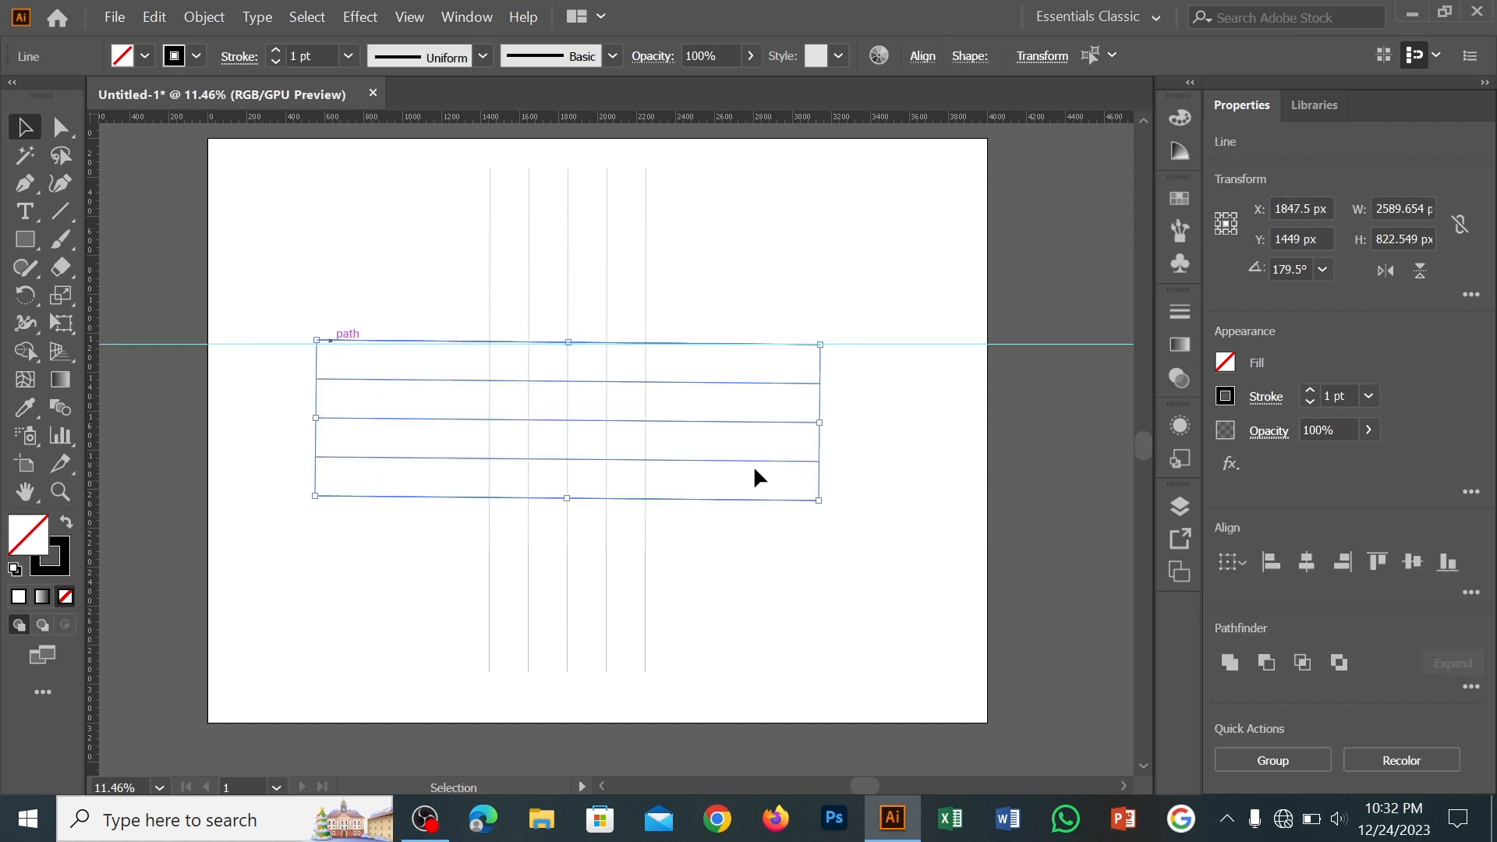
drag(826, 506, 828, 503)
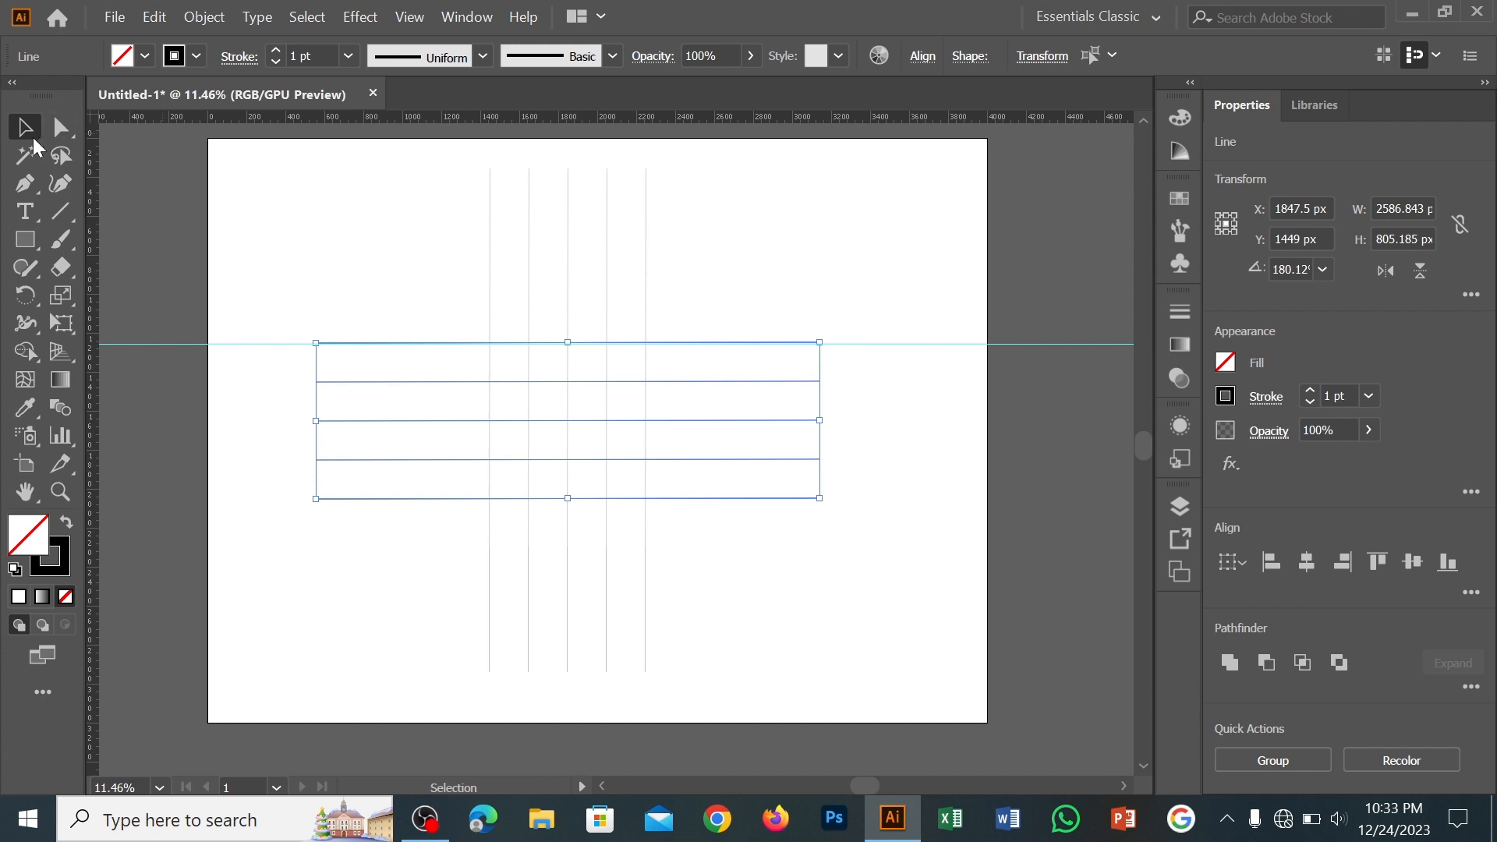
drag(936, 387, 935, 387)
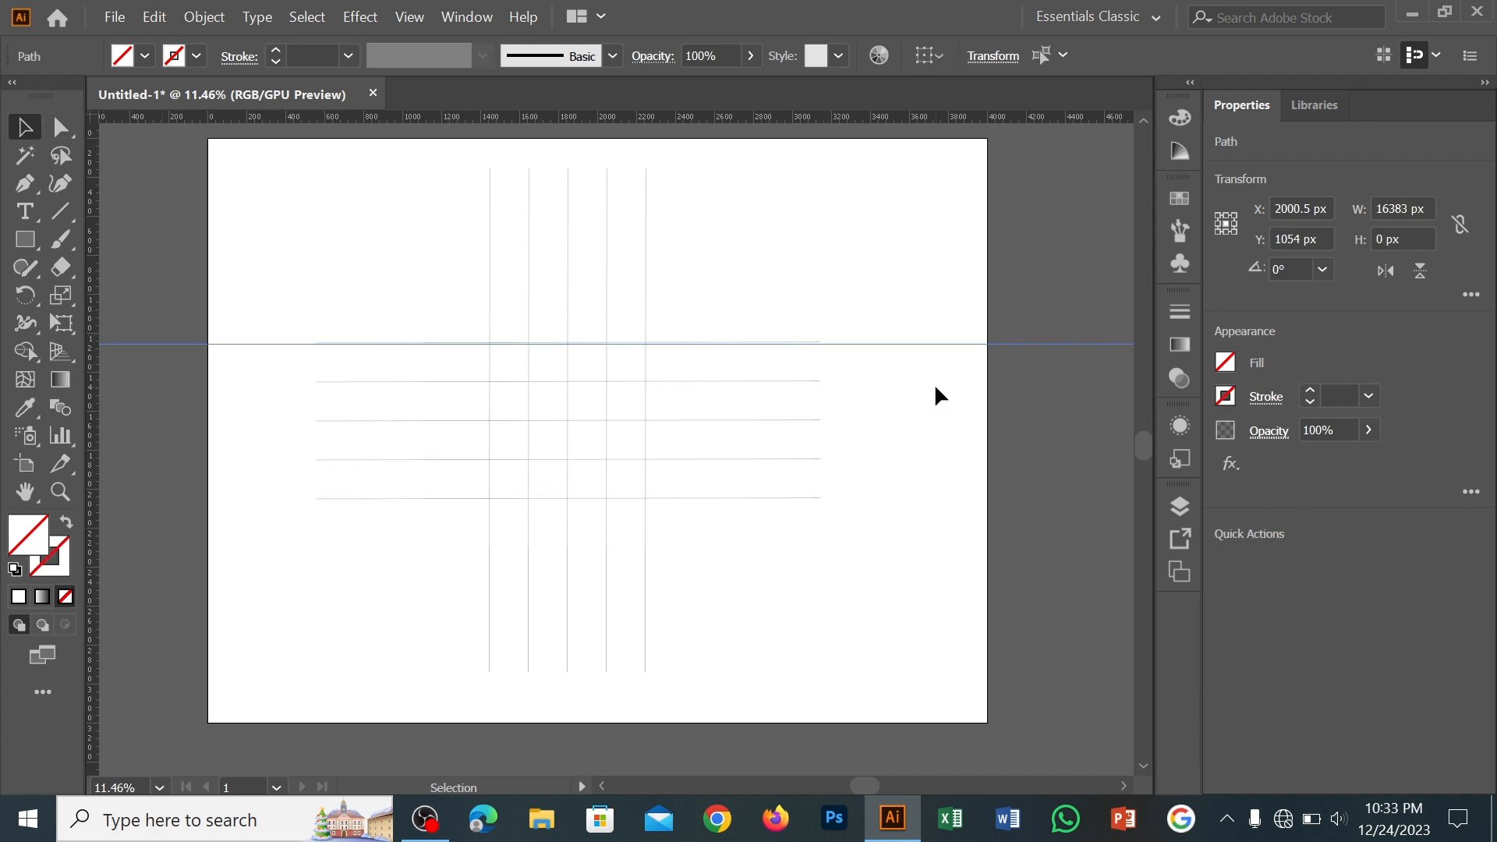
key(Delete)
Group the five horizontal lines and the five vertical lines as two separate groups
drag(396, 289, 452, 511)
right_click(461, 429)
click(584, 487)
drag(449, 214, 680, 269)
right_click(610, 252)
click(671, 381)
Set the stroke weight of both line groups to 2 pt
drag(409, 241, 628, 456)
click(348, 56)
click(359, 159)
click(609, 412)
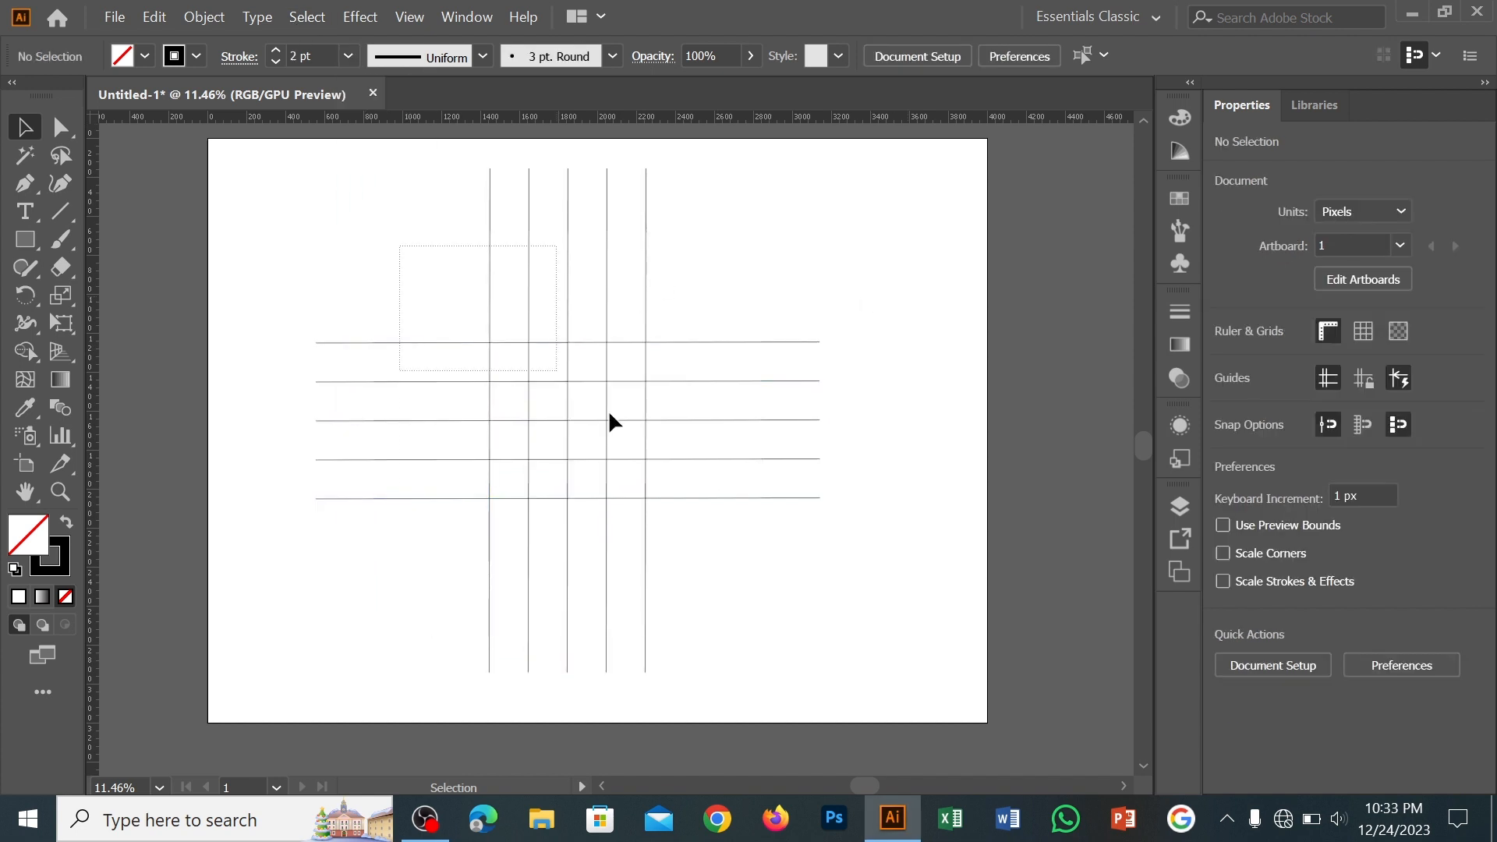
Select both line groups and align them with each other on their horizontal centres
drag(700, 282, 700, 282)
shift+click(746, 341)
click(923, 55)
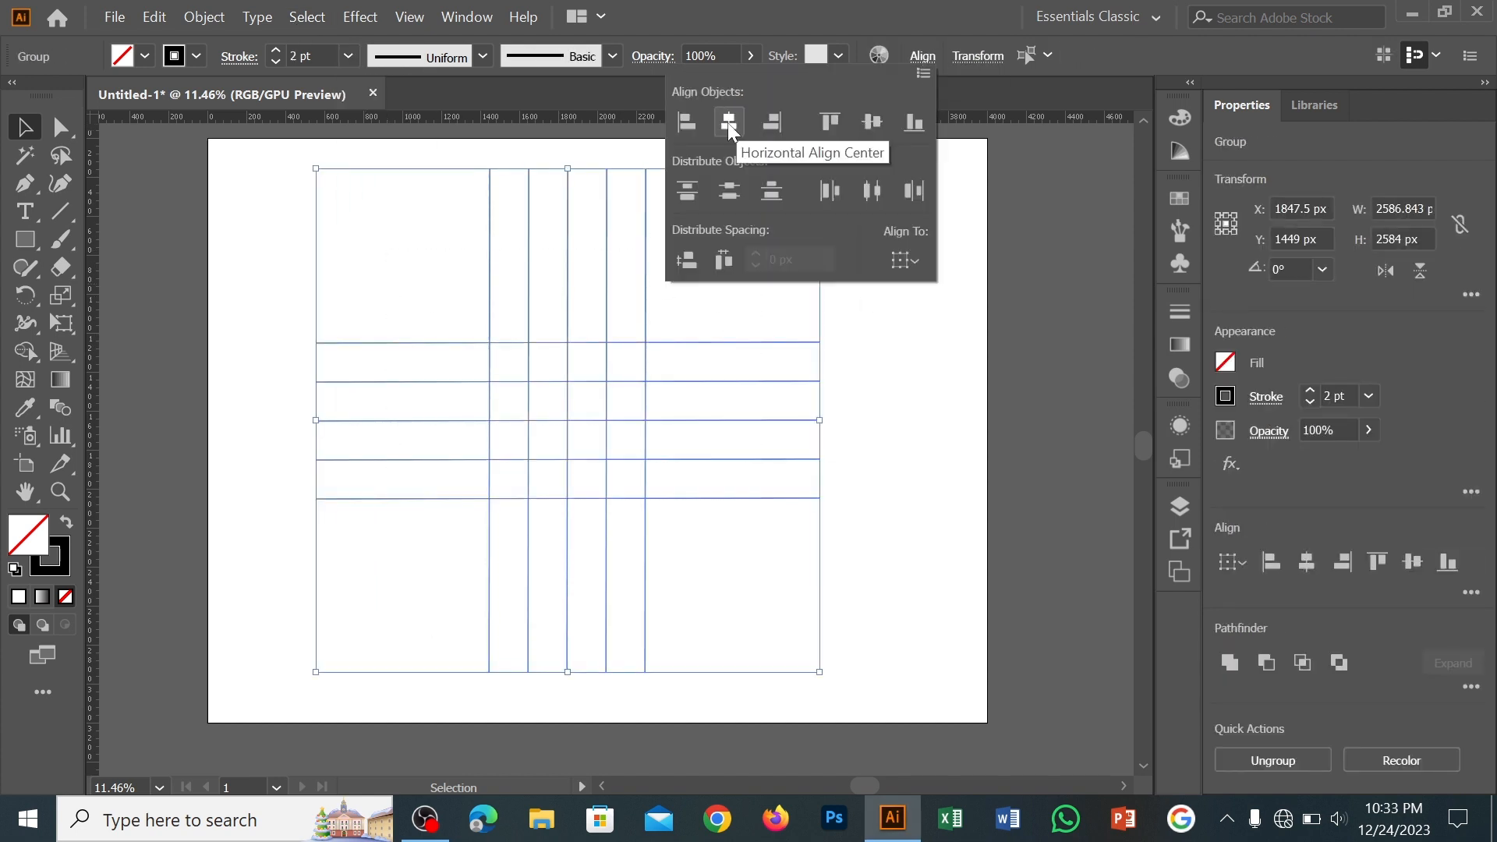
click(923, 411)
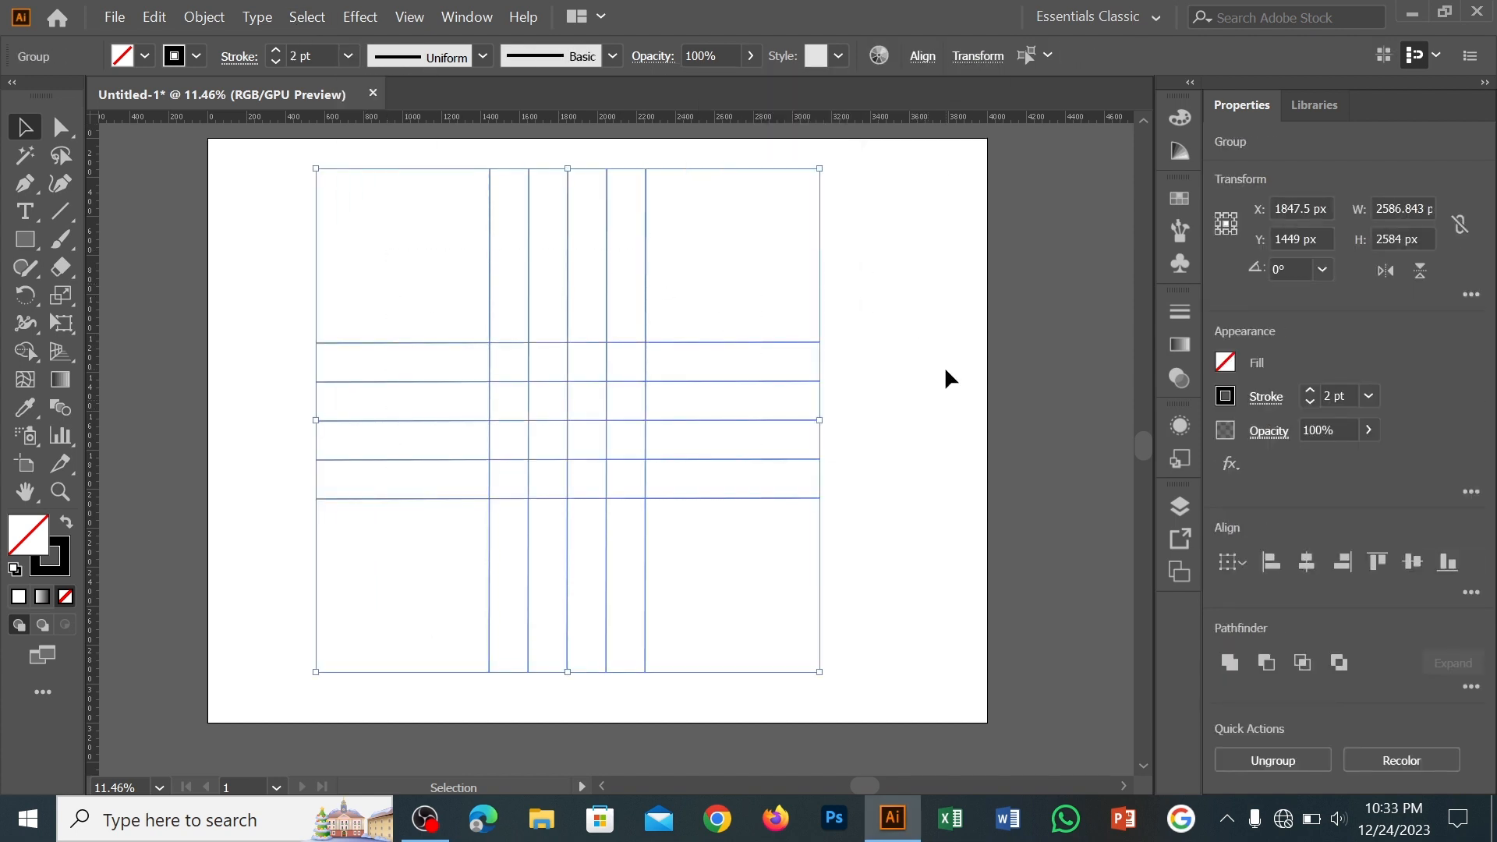
Rotate the two line groups together about 45° into a diagonal grid
key(F6)
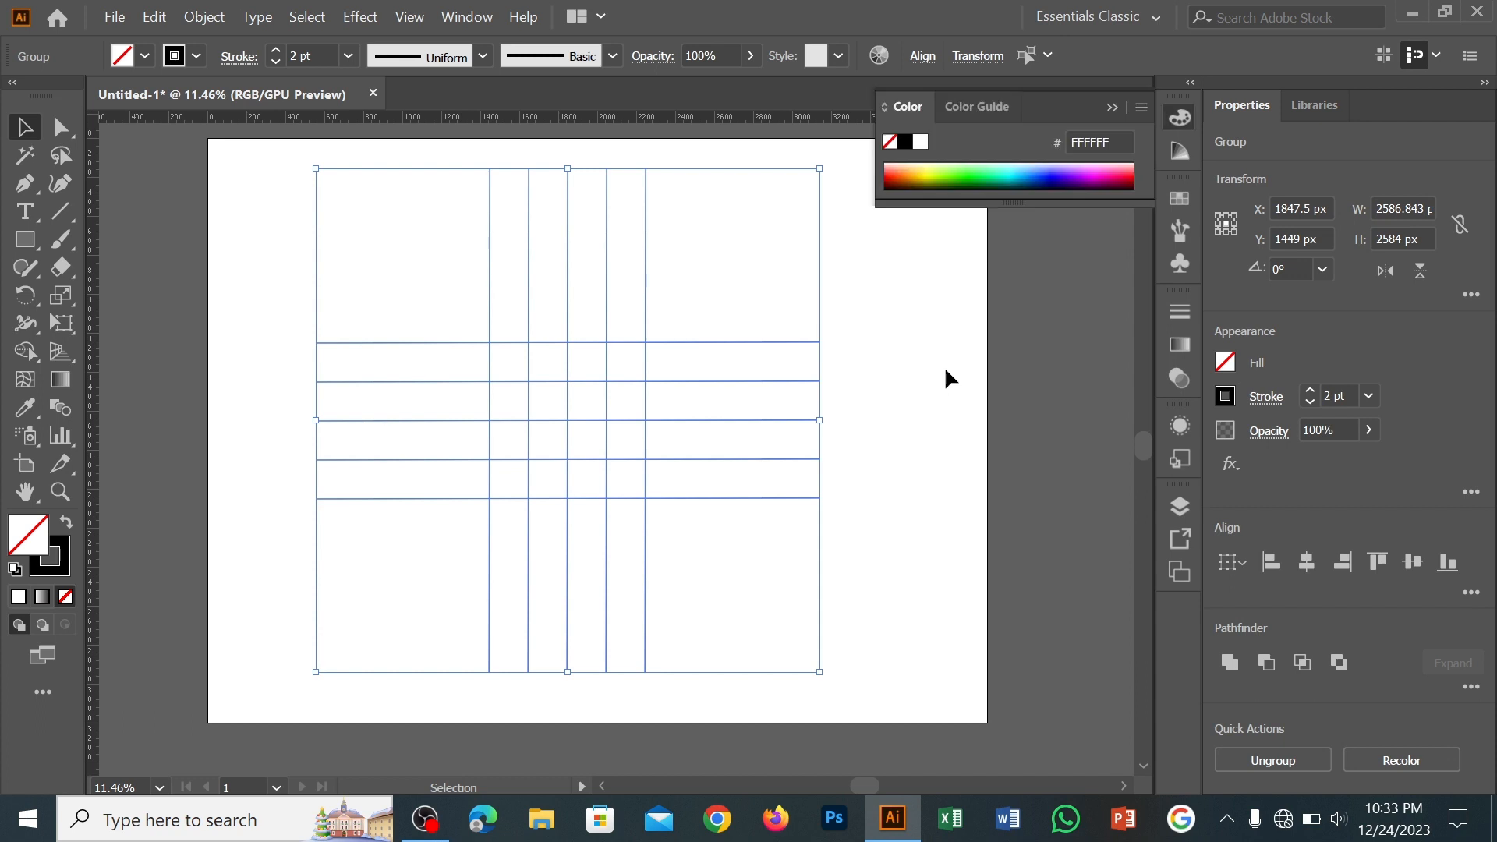
click(361, 288)
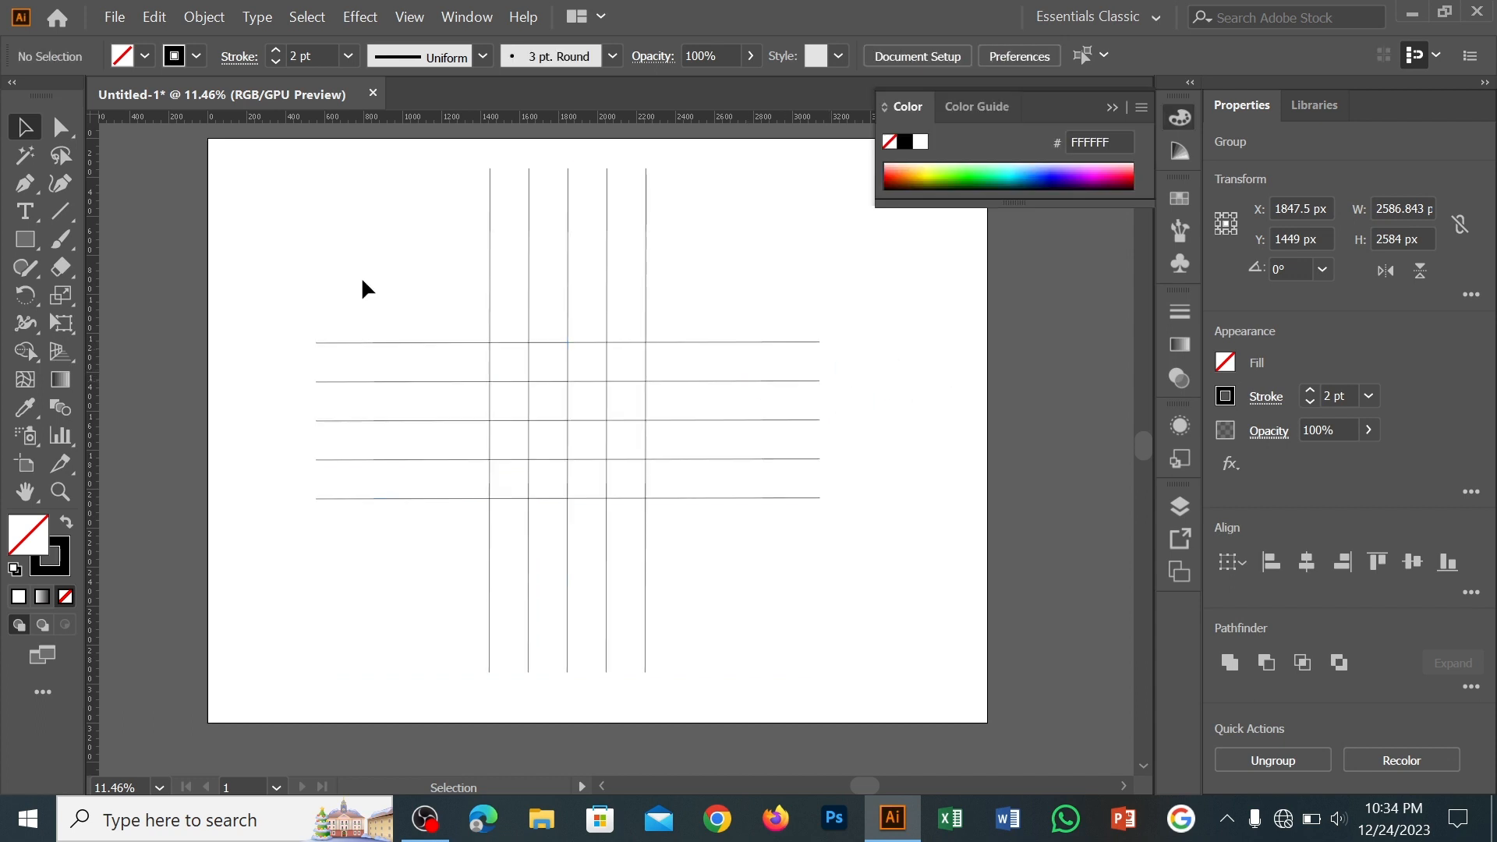
drag(348, 257, 969, 427)
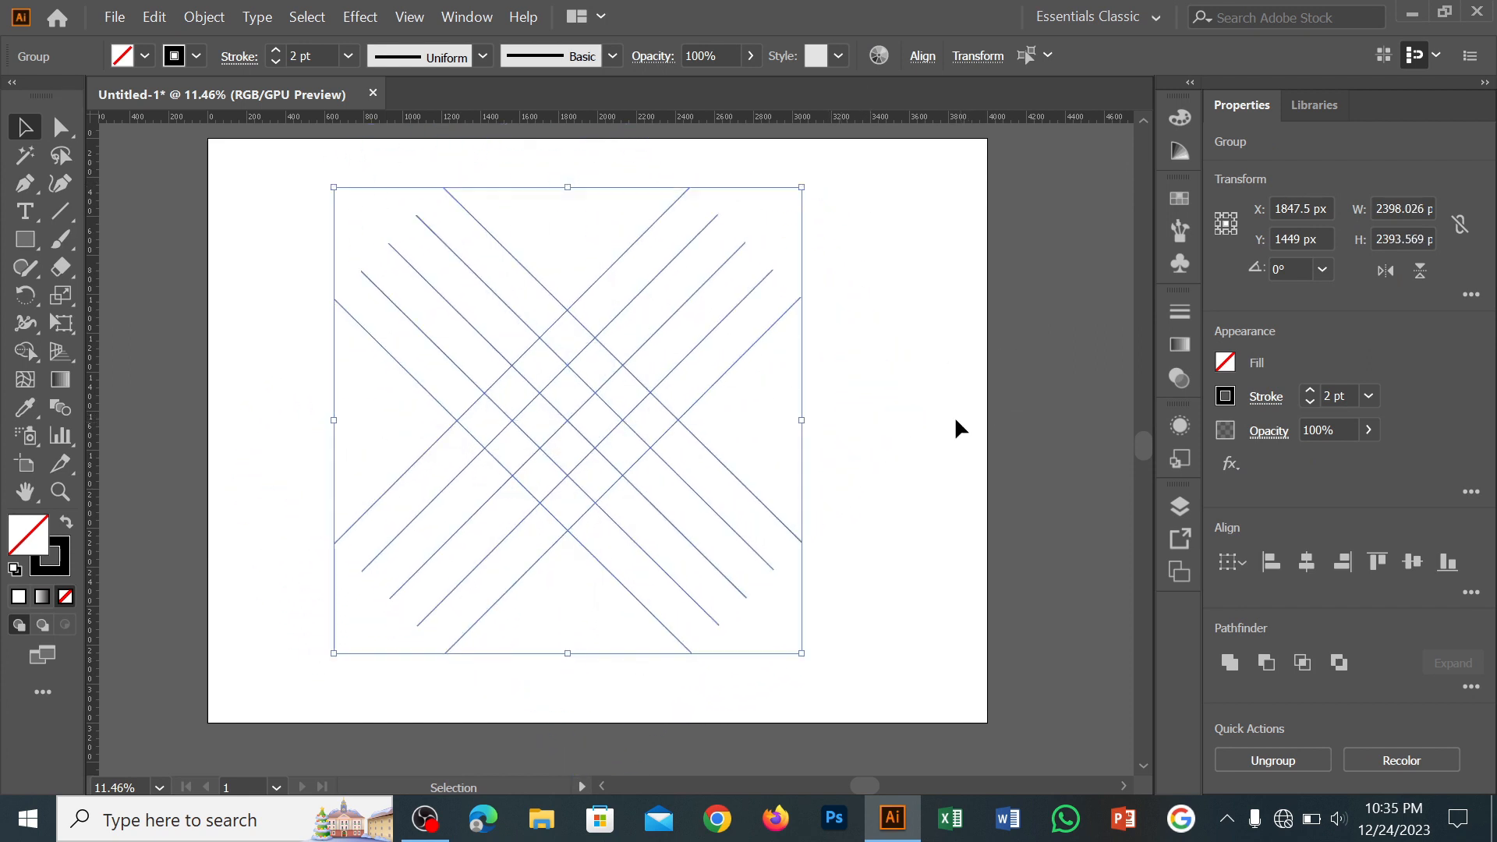
click(921, 69)
Lengthen one line group toward the upper right and the other toward the upper left
drag(666, 206, 793, 330)
key(ctrl+z)
drag(745, 243, 787, 201)
drag(558, 199, 297, 316)
drag(389, 243, 339, 194)
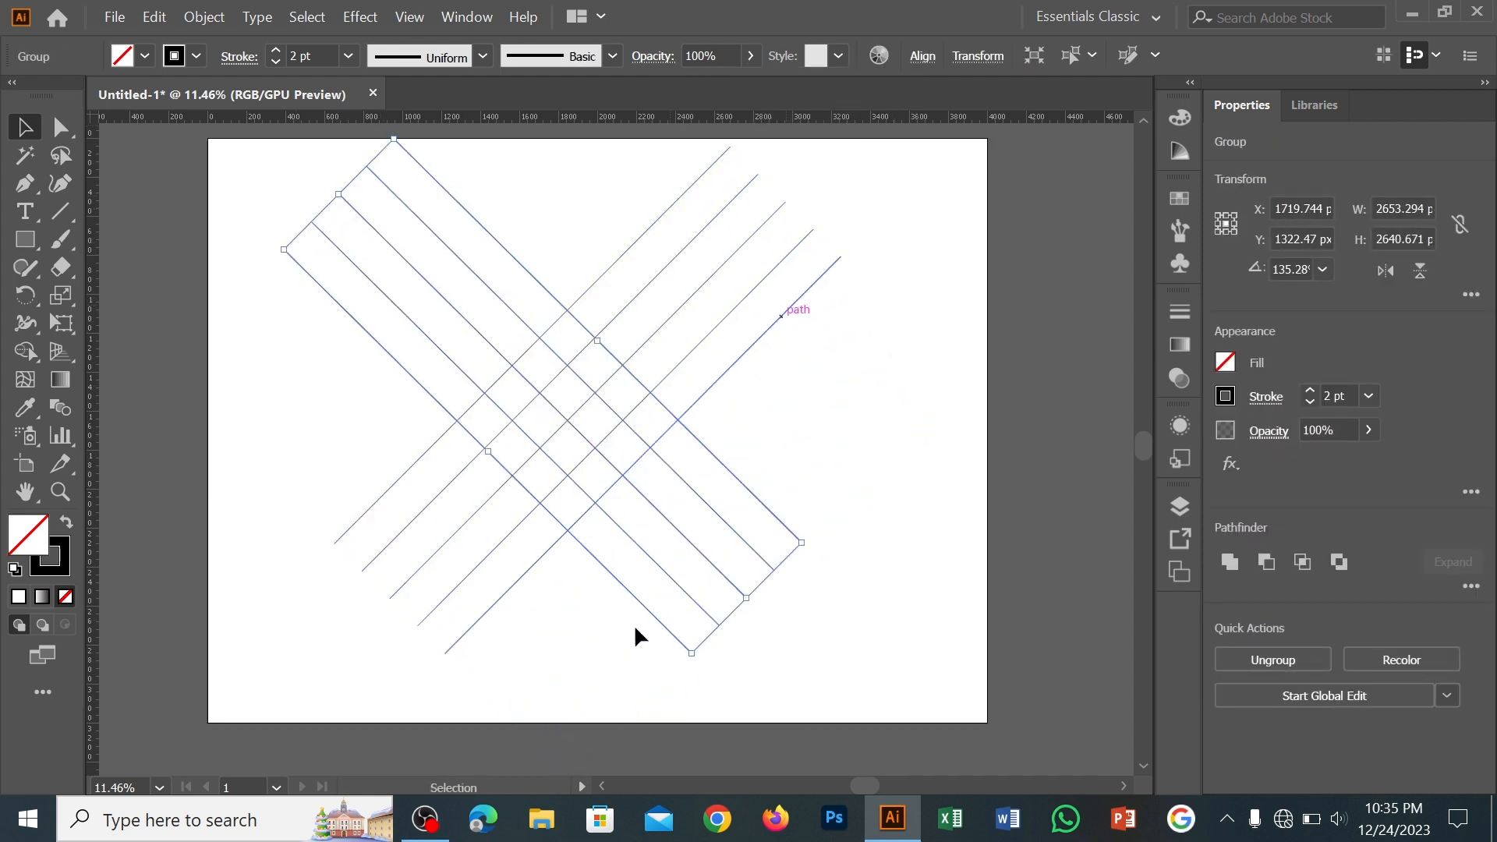
key(ctrl+a)
key(z)
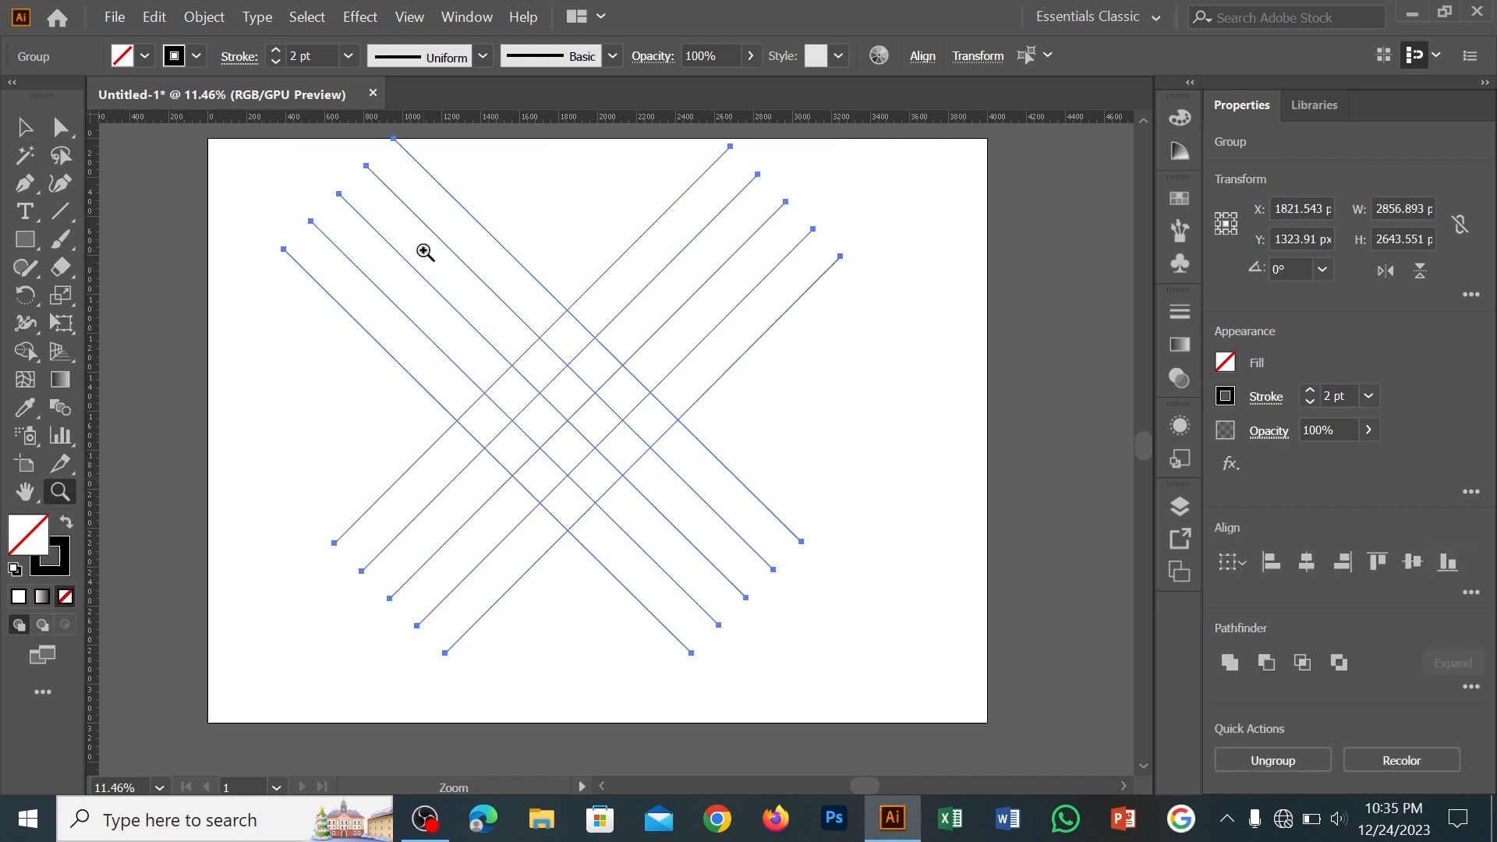
drag(423, 252, 677, 501)
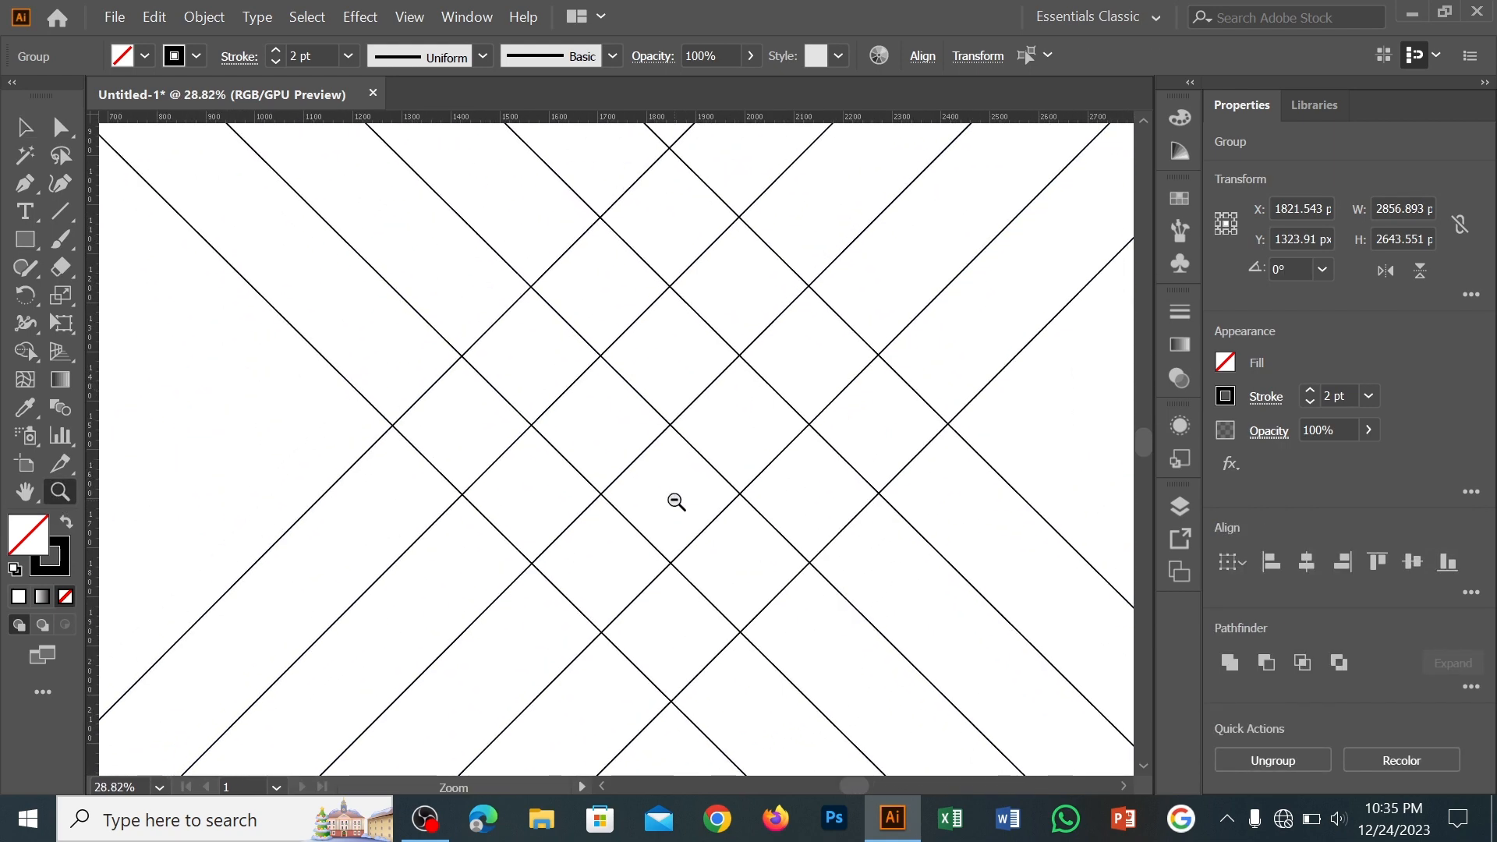
key(v)
click(25, 352)
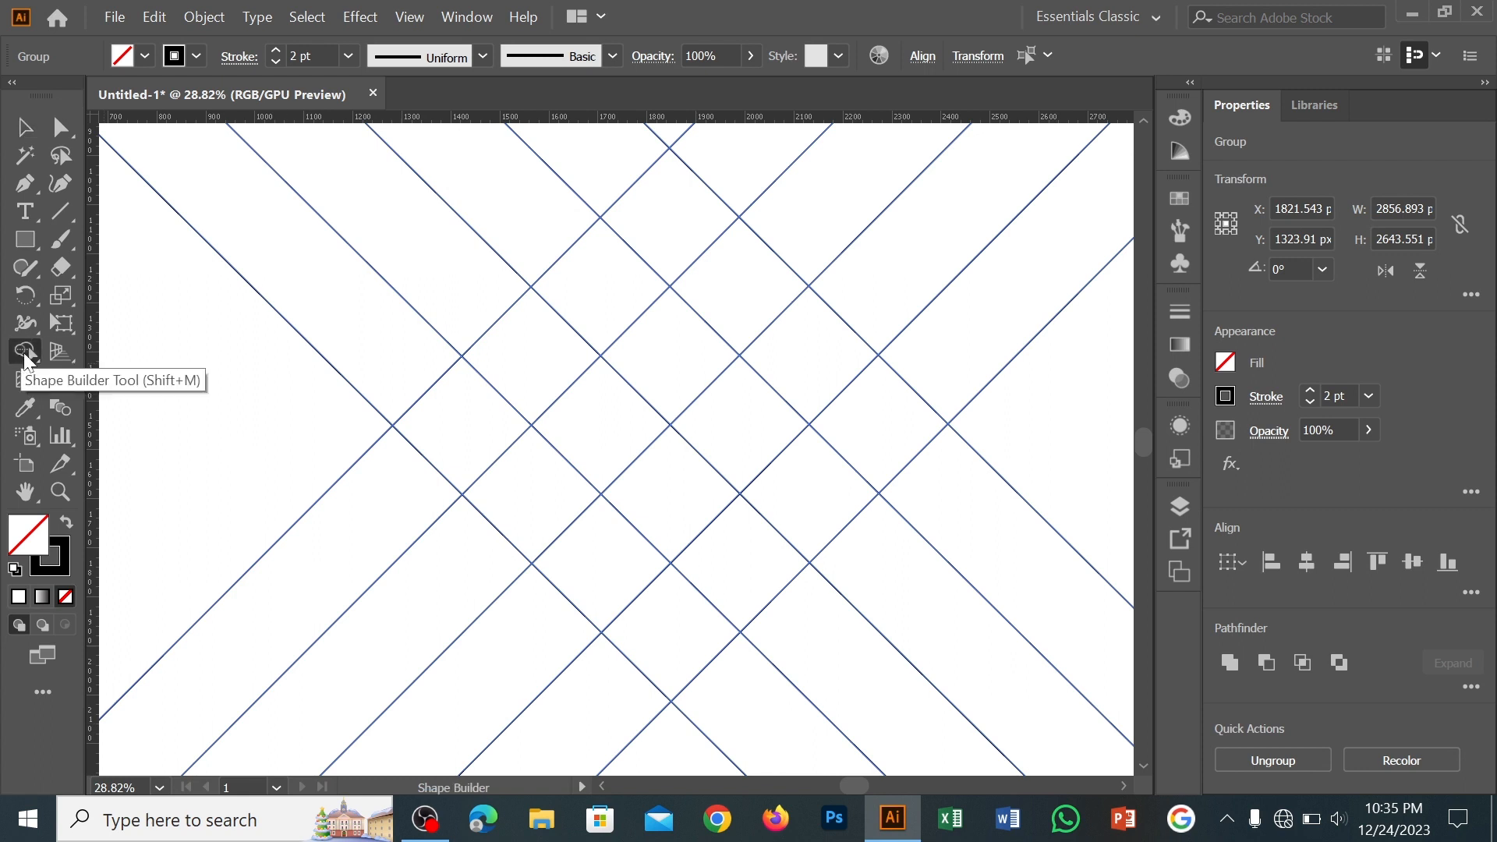
click(145, 55)
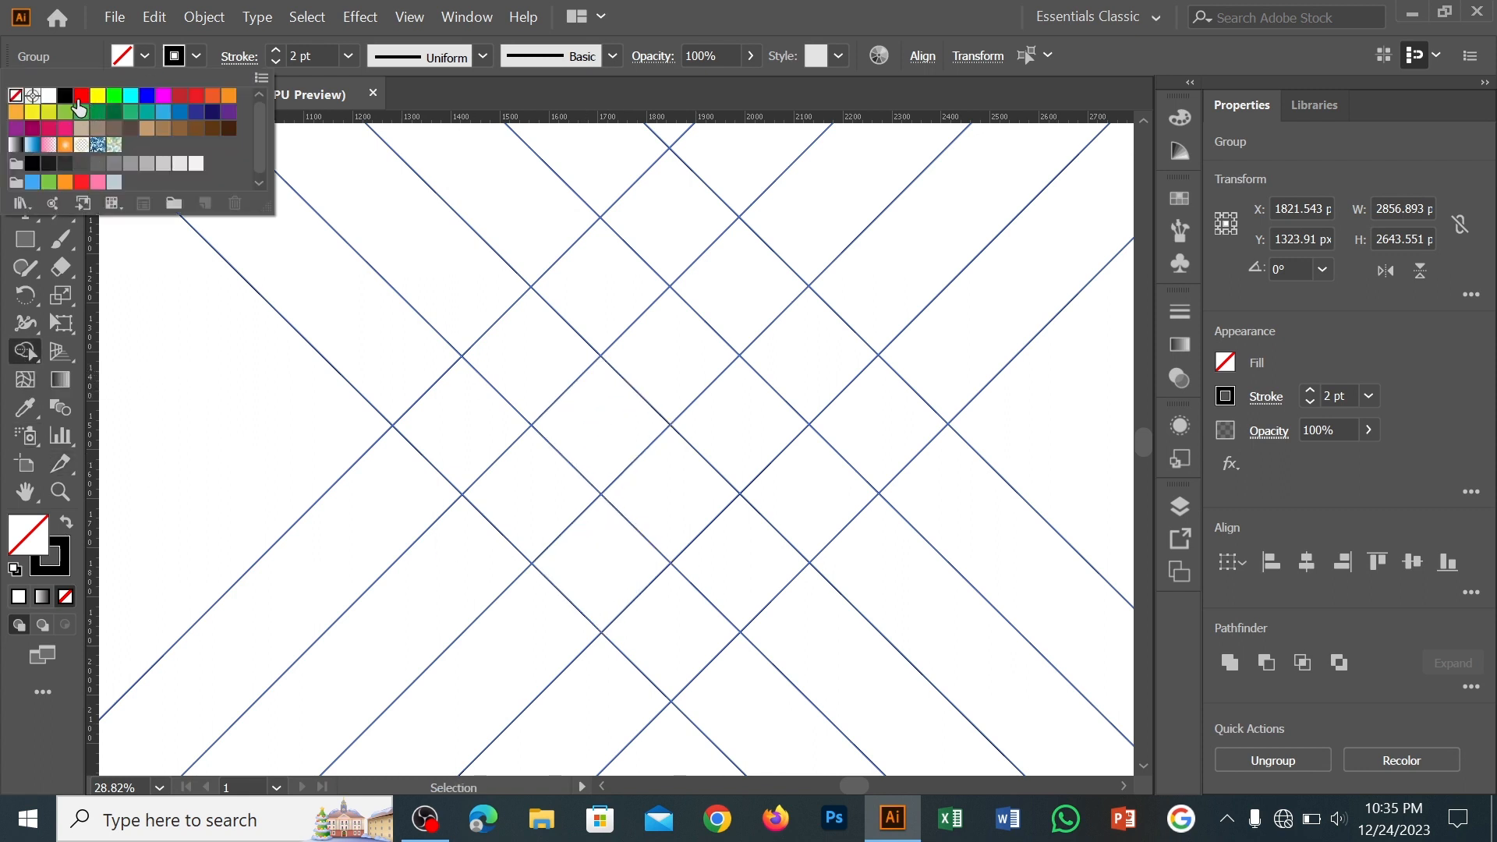
click(81, 95)
click(114, 95)
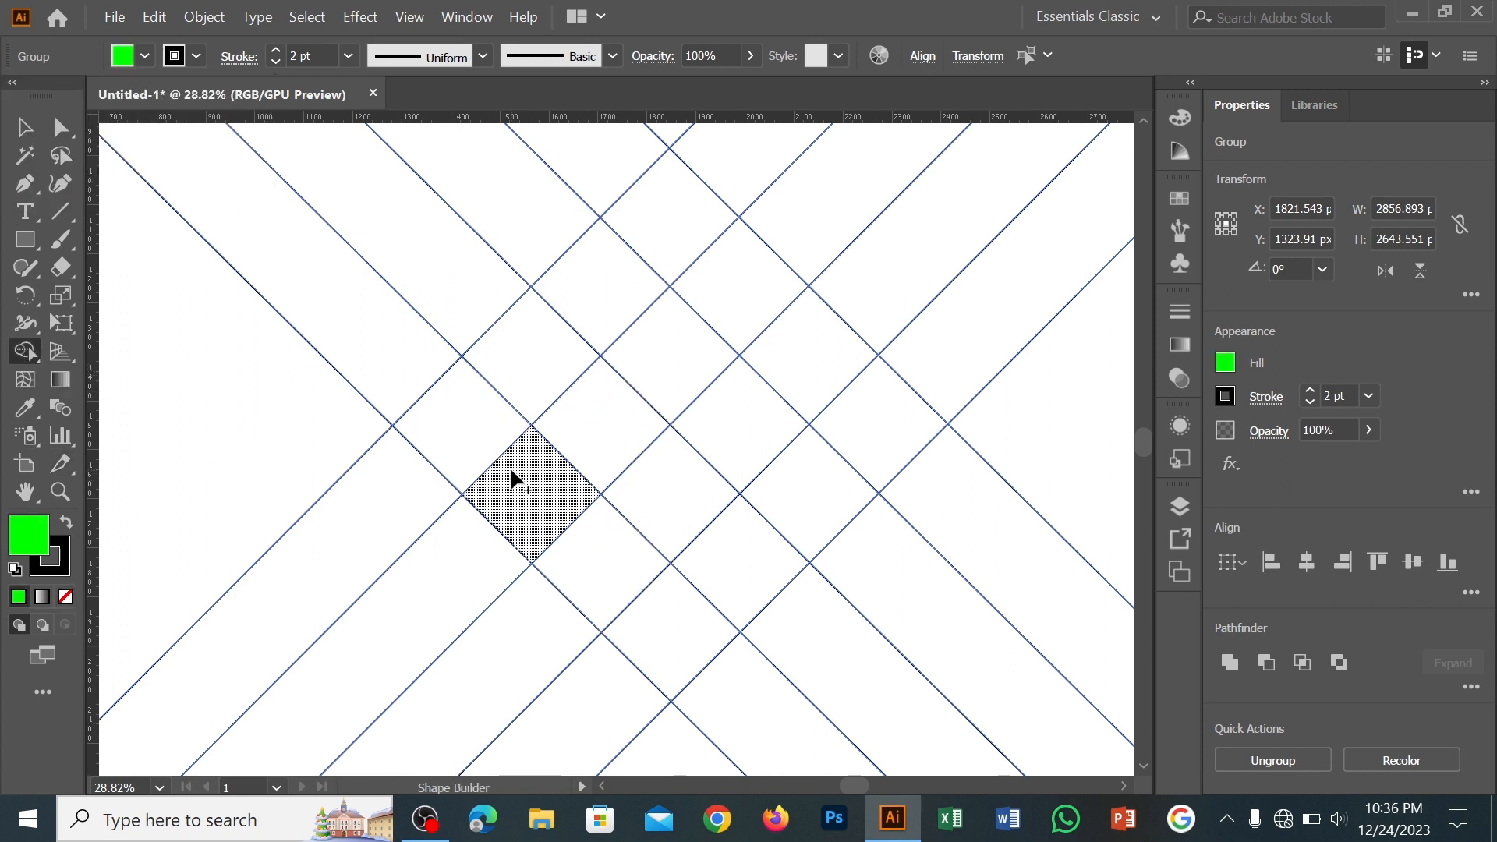
click(25, 129)
click(170, 254)
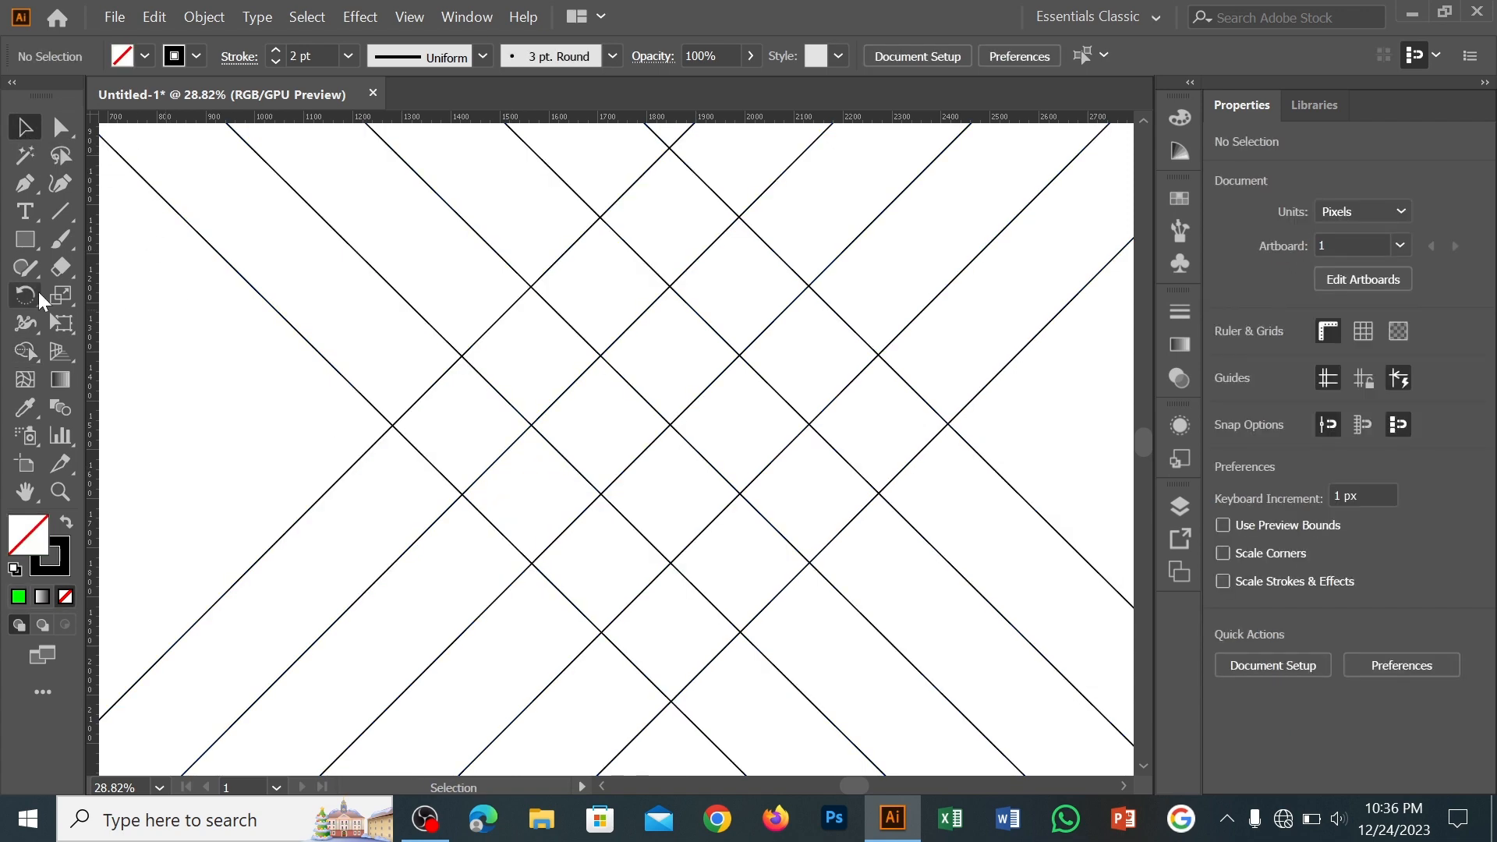
Draw an unfilled hexagon about 545 by 472 px over the grid and rotate it to point upward, removing the centre guide
right_click(26, 242)
click(133, 325)
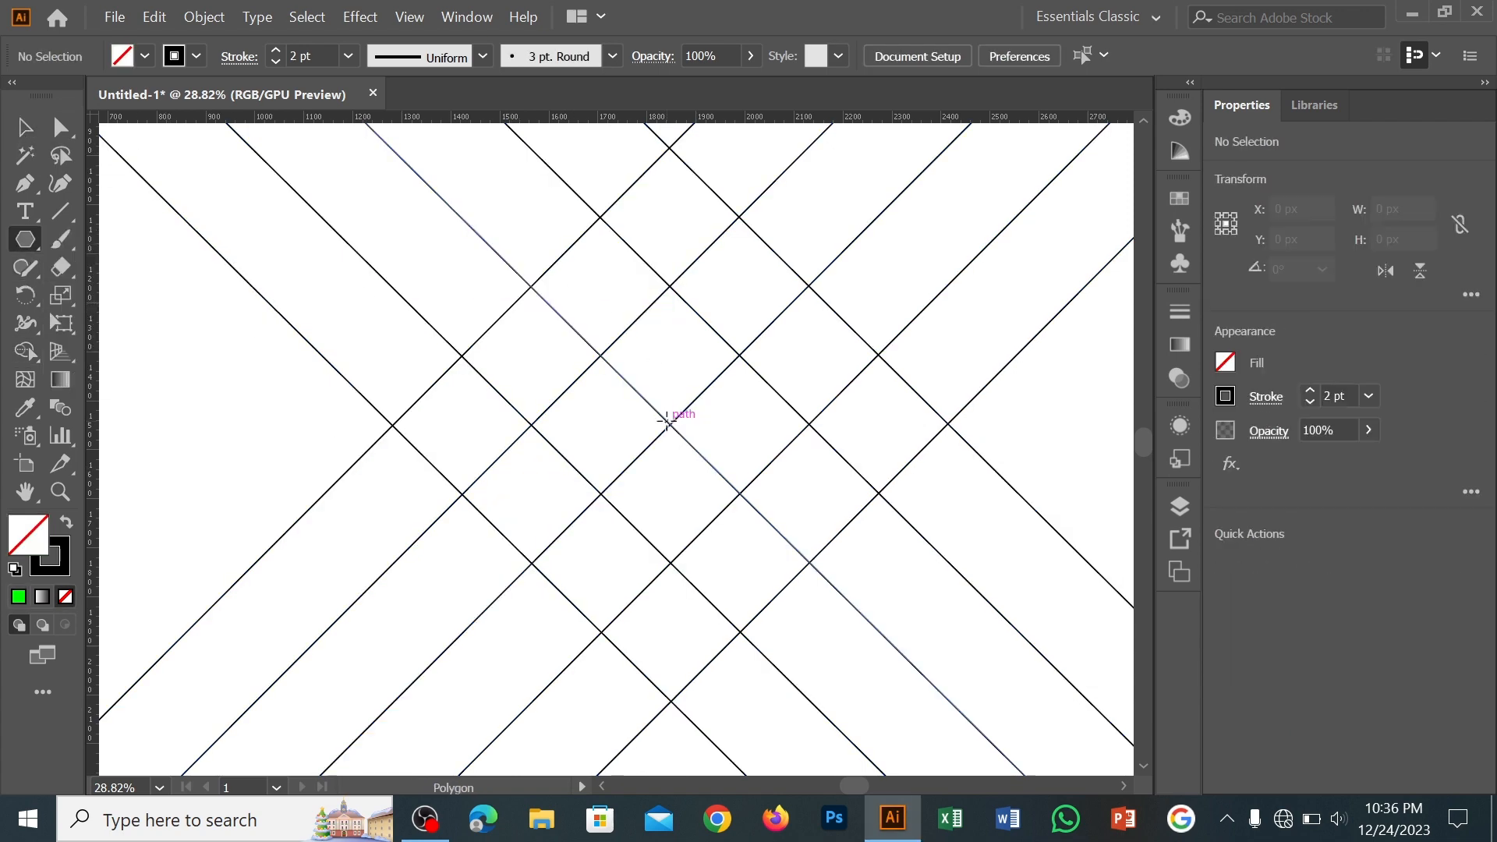
drag(659, 414, 802, 620)
drag(914, 632, 804, 262)
key(v)
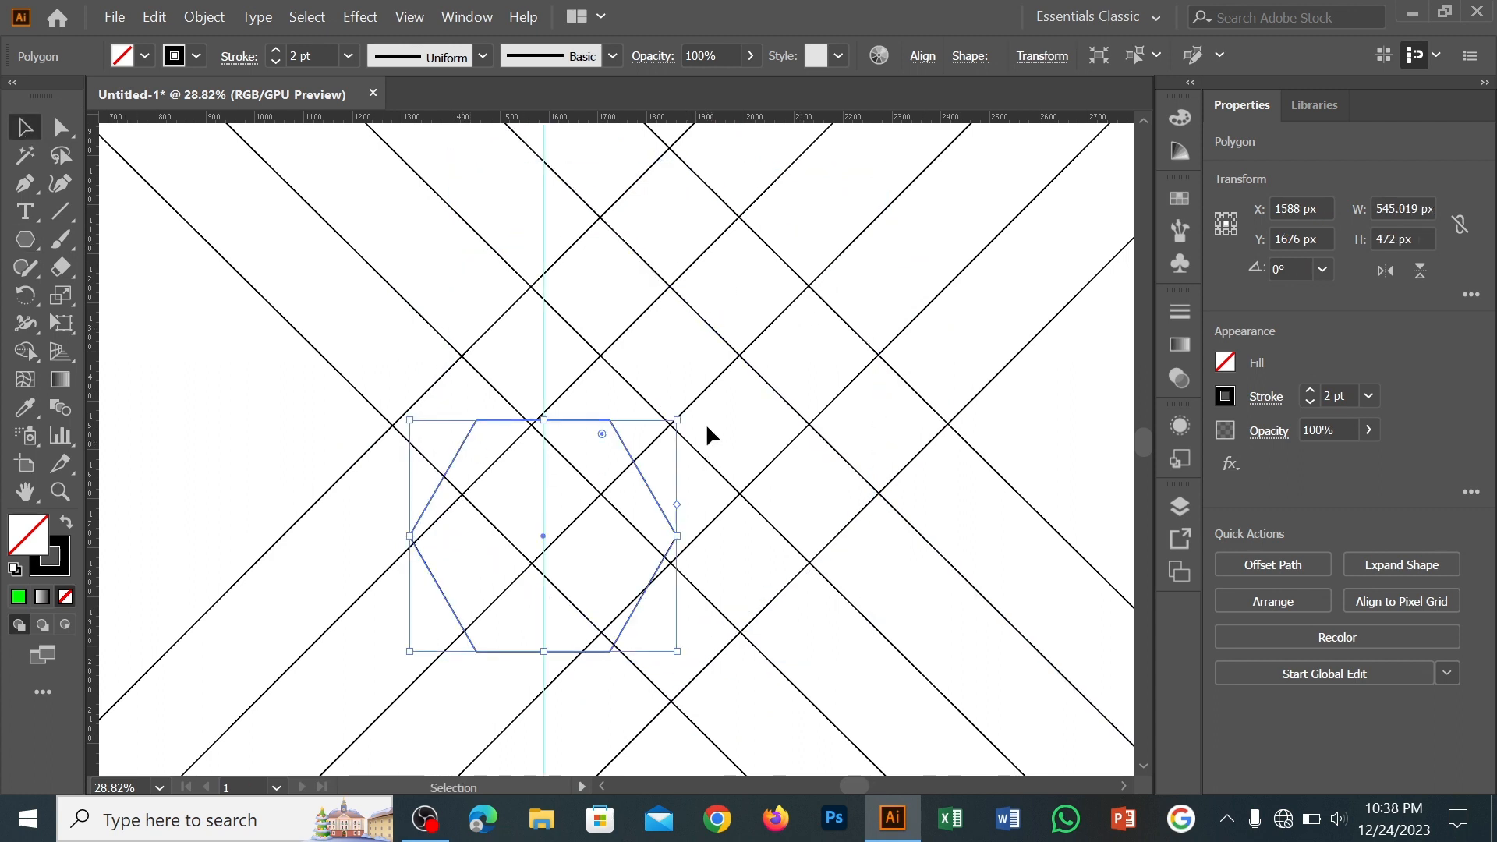
drag(684, 414, 659, 677)
click(558, 338)
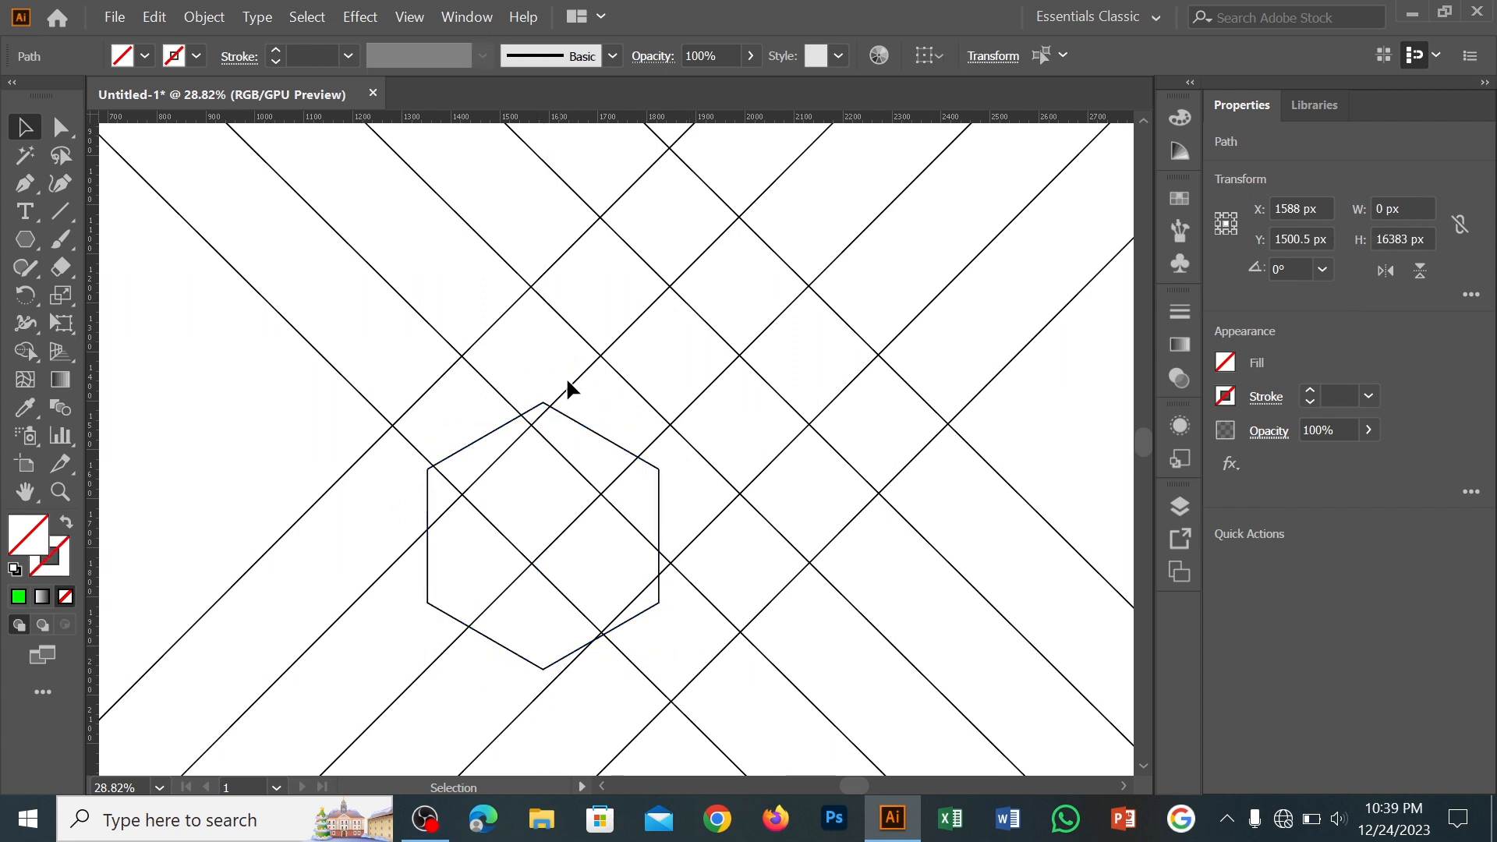
Move the hexagon's top vertex to the grid's top intersection and scale it to about 981 by 1132 px, reaching the bottom intersection
drag(593, 437, 718, 185)
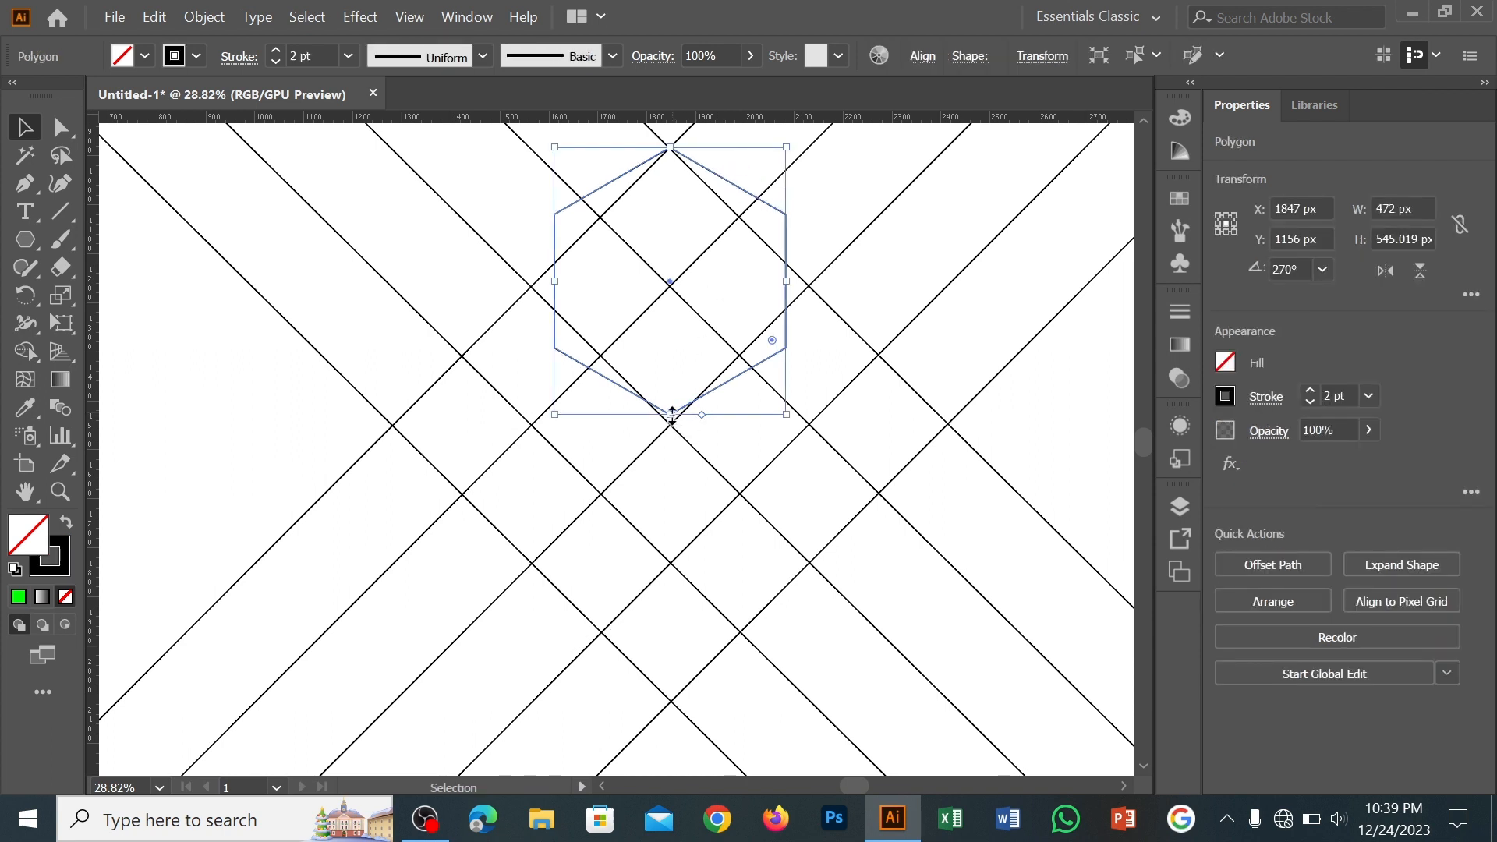
drag(667, 417, 669, 702)
click(962, 663)
Select the hexagon and grid lines for the Shape Builder, with a yellow fill and no stroke
key(z)
drag(1072, 583, 988, 550)
key(space)
key(v)
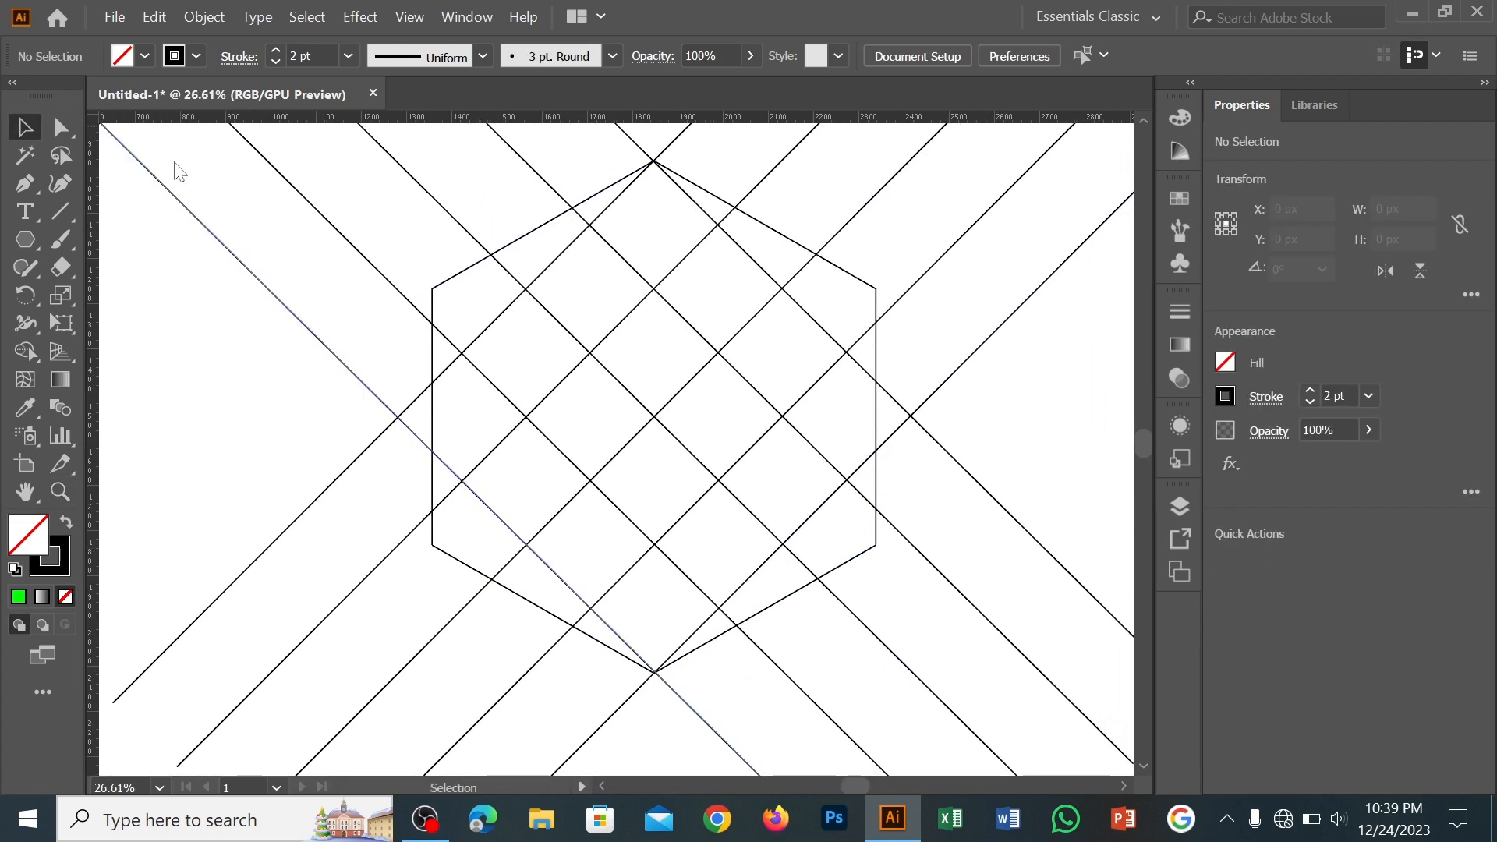
drag(173, 167, 1009, 675)
click(25, 353)
click(65, 522)
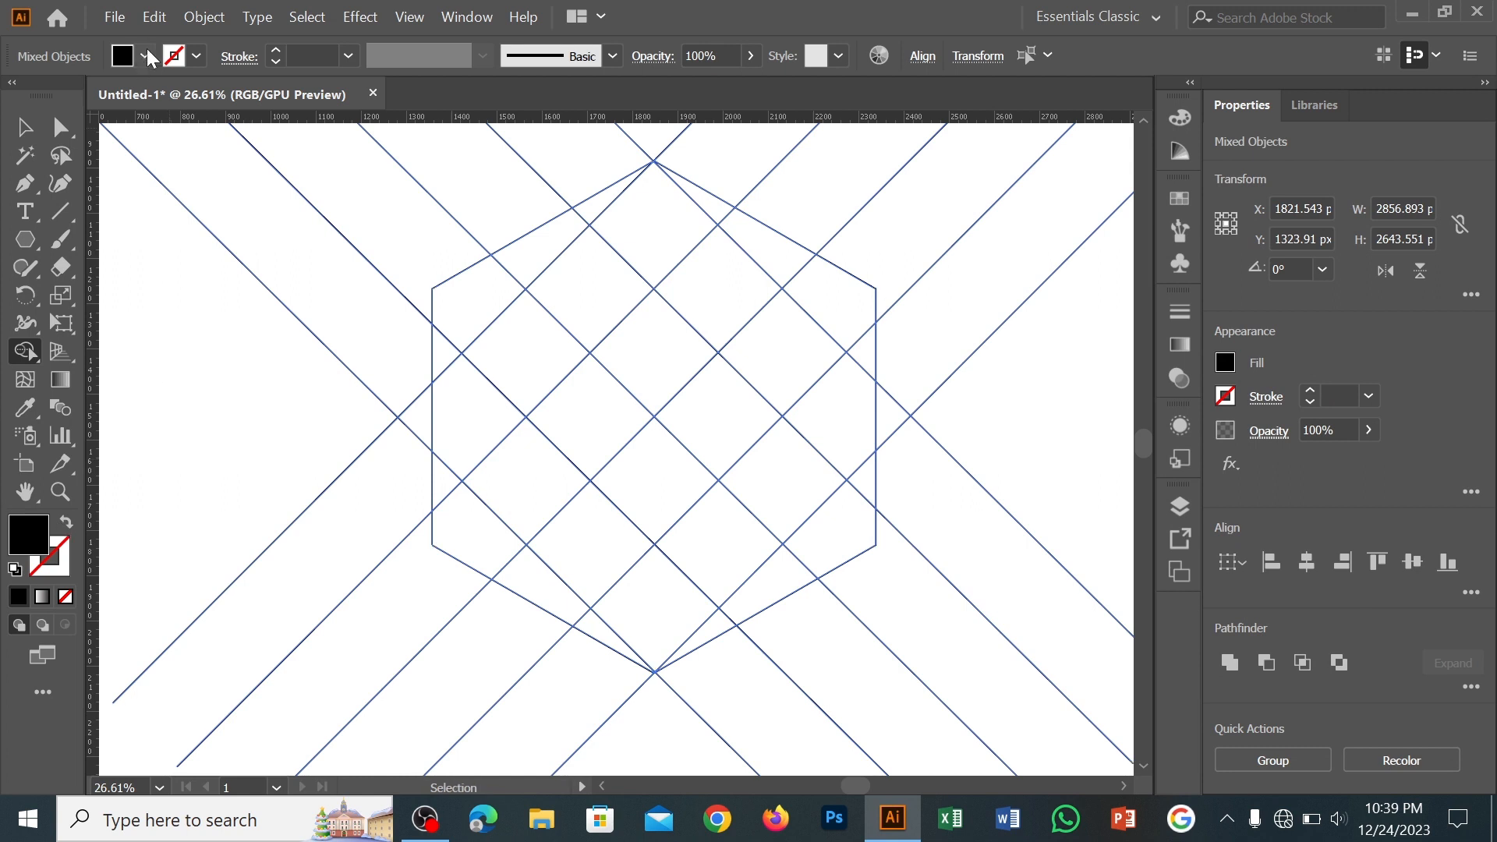
click(145, 55)
click(98, 96)
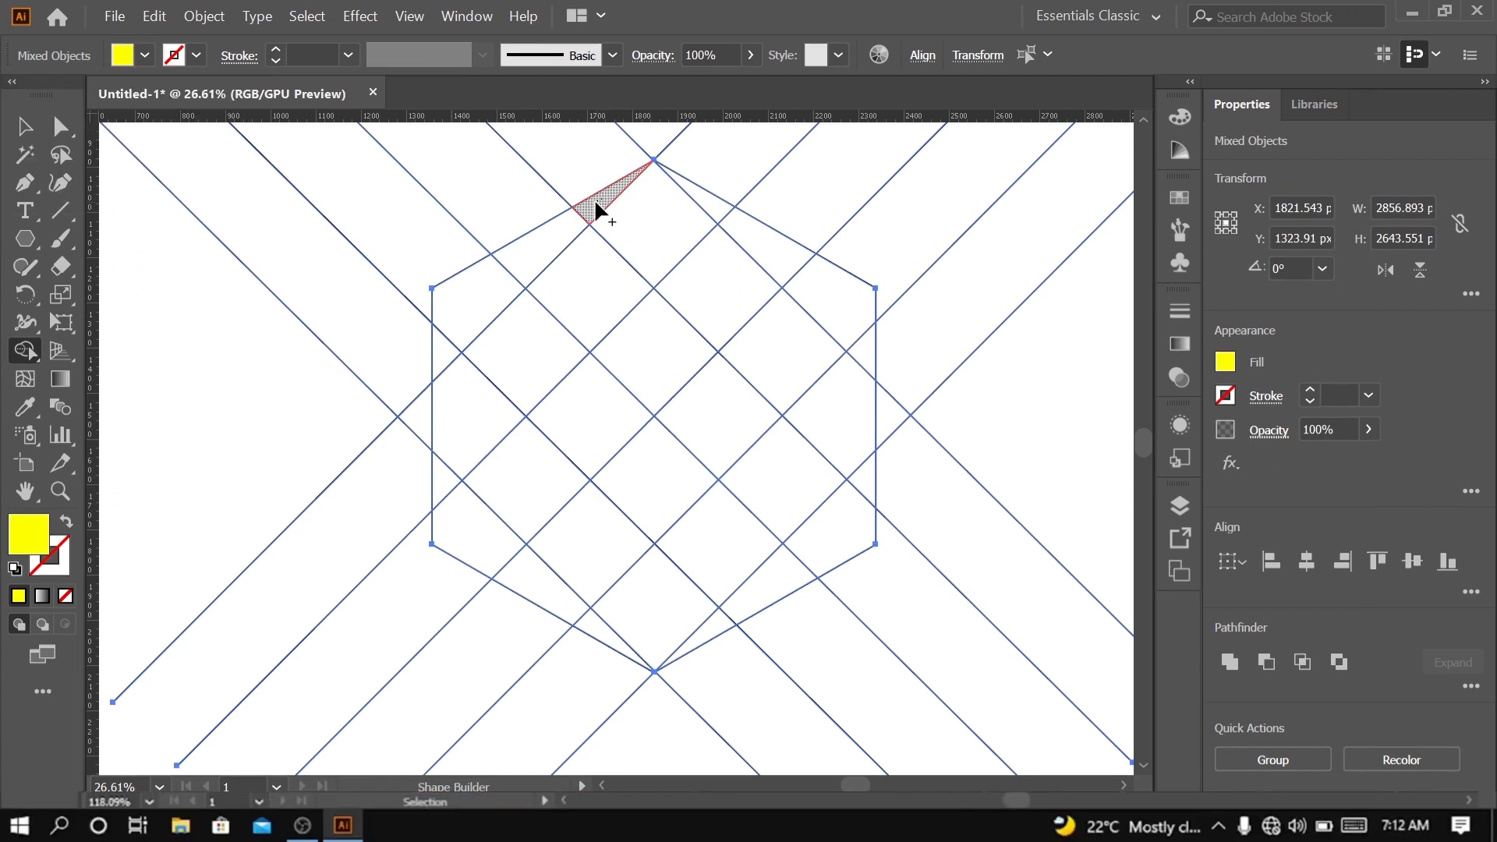
Merge the grid cells inside the hexagon into yellow interlocking bands around the central diamond with the Shape Builder
mouse_move(597, 207)
mouse_down()
mouse_move(452, 324)
mouse_move(474, 400)
mouse_move(580, 546)
mouse_move(514, 554)
mouse_move(581, 611)
mouse_move(686, 588)
mouse_move(744, 486)
mouse_move(734, 613)
mouse_move(847, 483)
mouse_move(837, 383)
mouse_move(751, 306)
mouse_move(862, 344)
mouse_move(711, 212)
mouse_move(683, 214)
mouse_move(546, 340)
mouse_up()
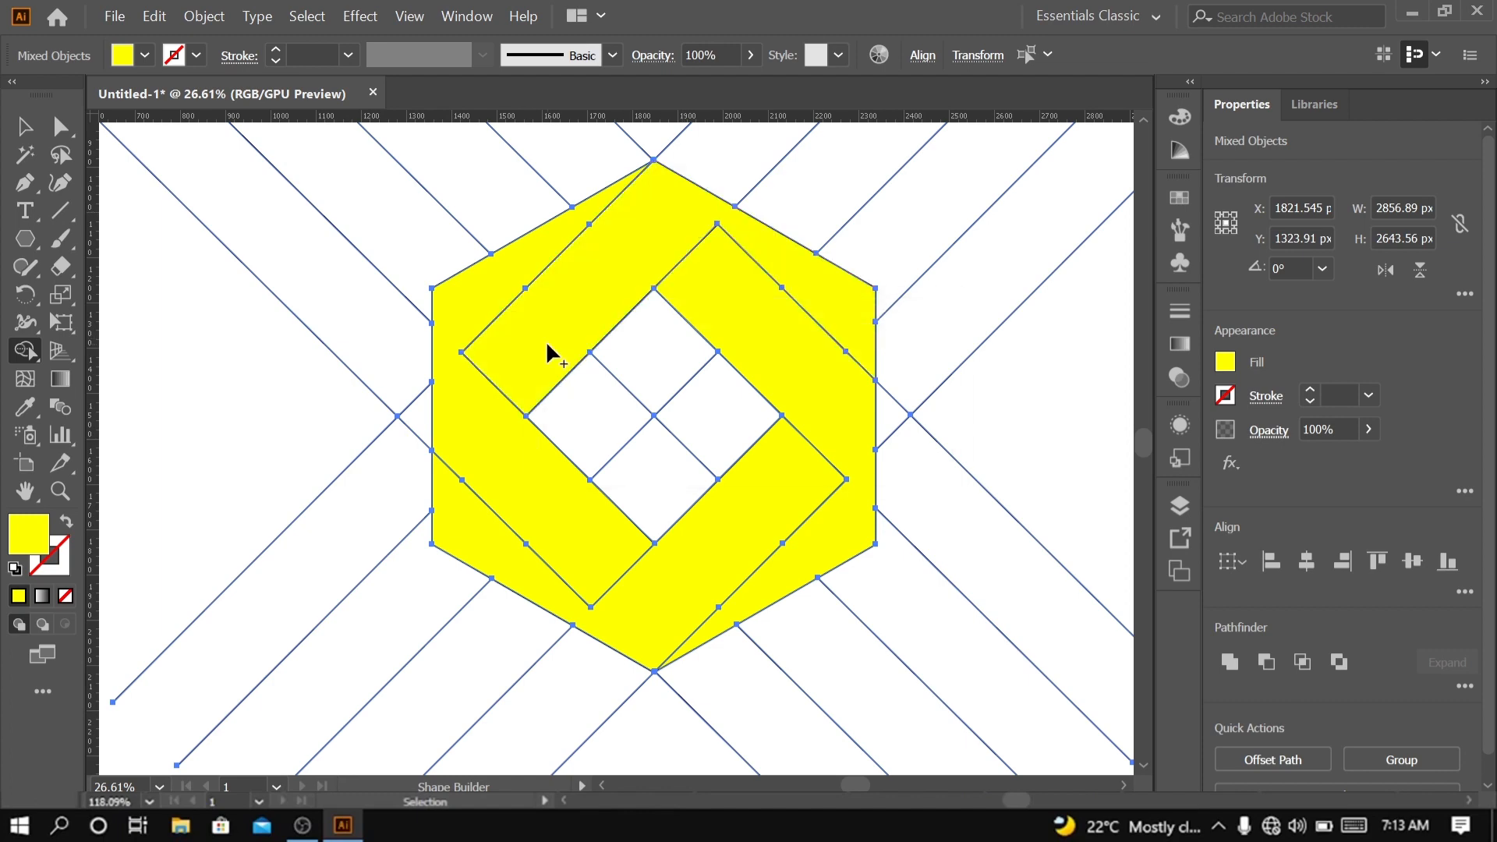
click(479, 419)
key(v)
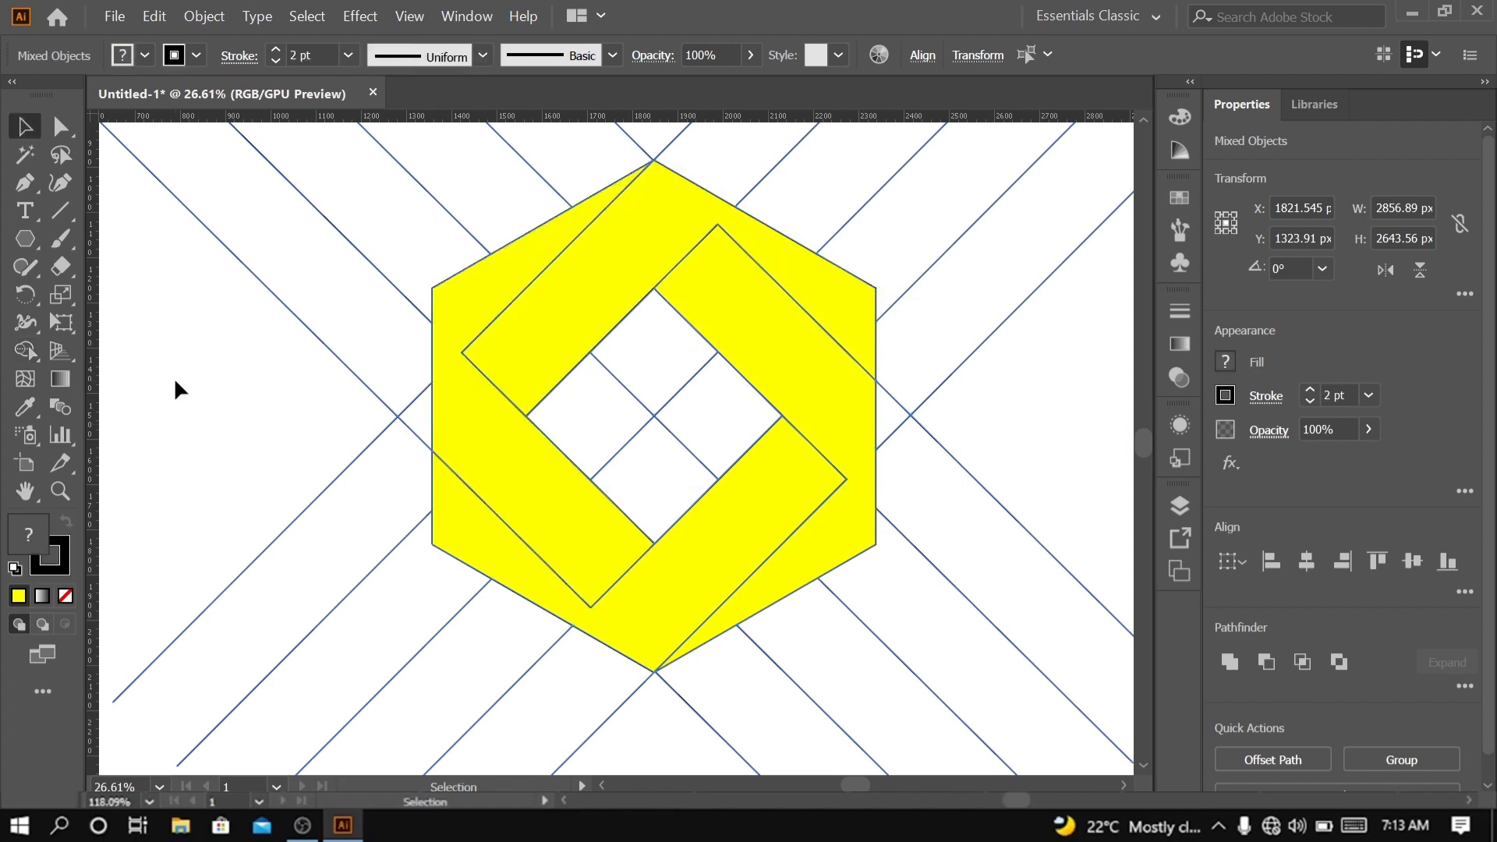
Try to cut selected yellow bands out of the grid and paste them back in place
mouse_move(103, 217)
mouse_down()
mouse_move(351, 194)
mouse_move(995, 625)
mouse_up()
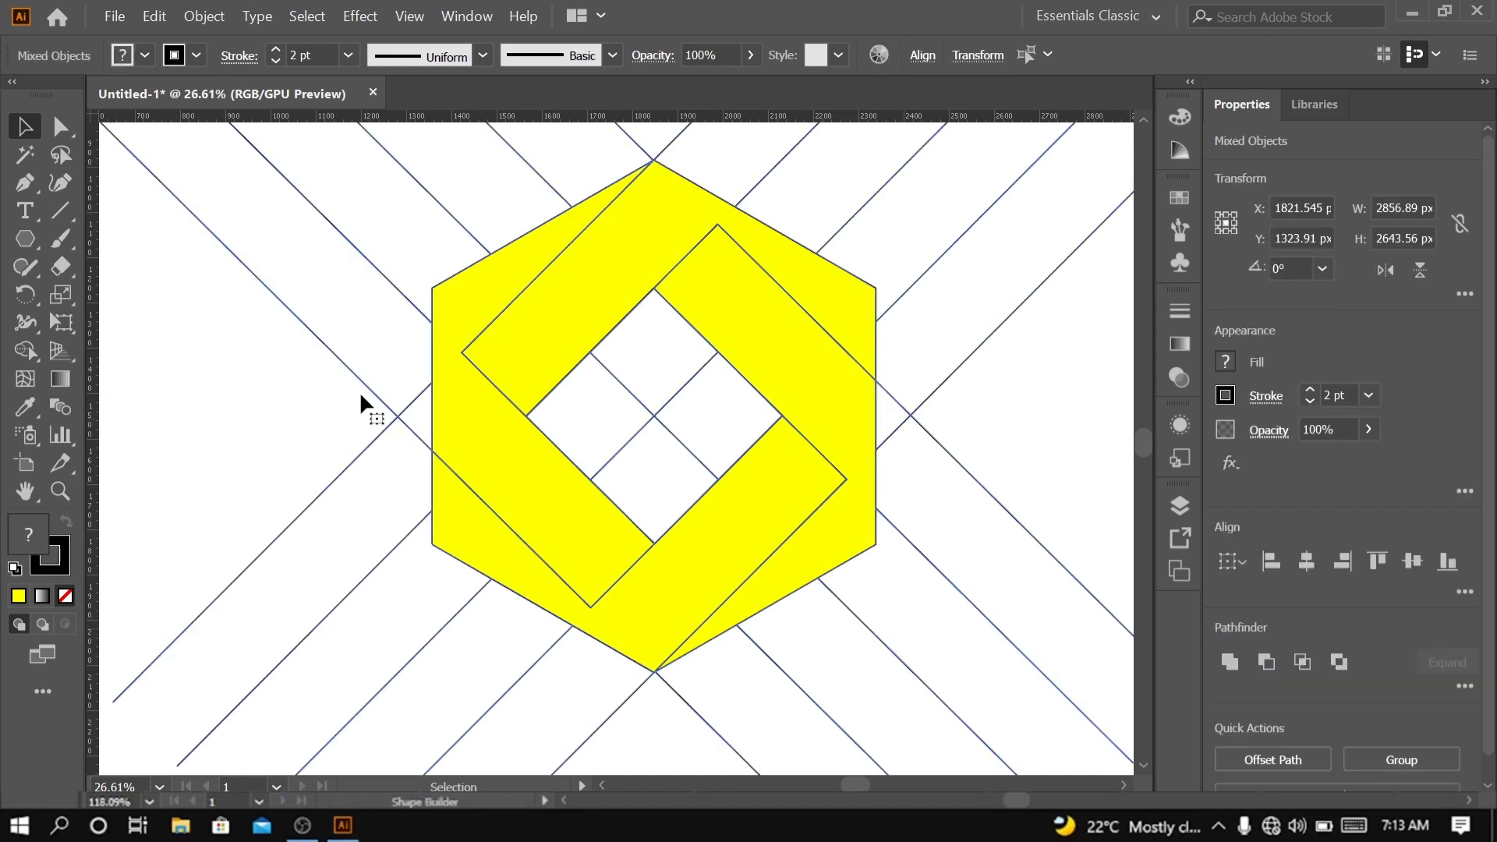
click(358, 392)
click(523, 302)
shift+click(481, 419)
shift+click(480, 420)
shift+click(753, 546)
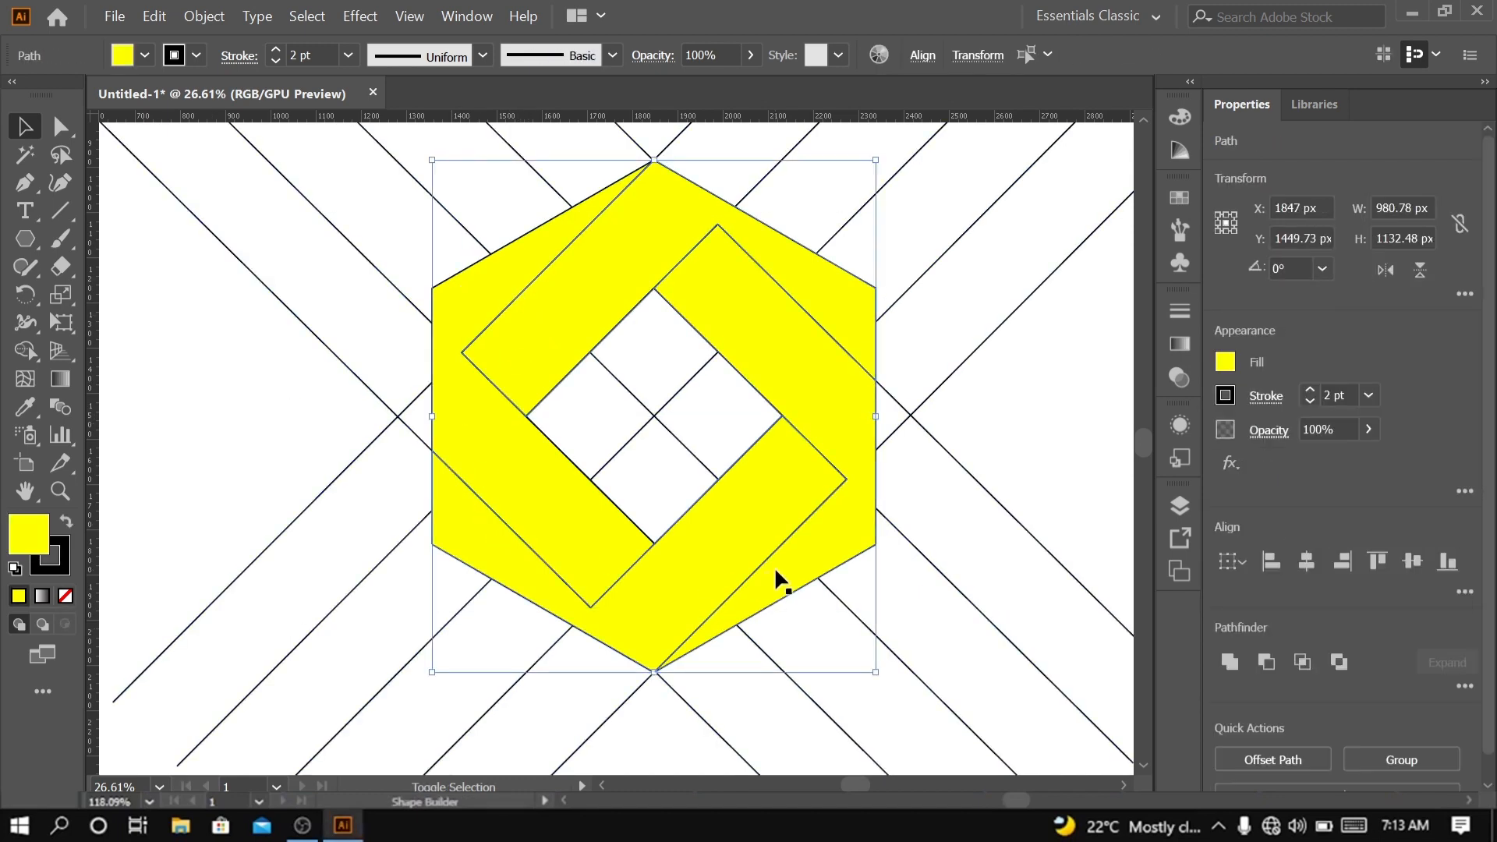
shift+click(775, 566)
shift+click(790, 499)
shift+click(531, 328)
shift+click(488, 299)
key(ctrl+x)
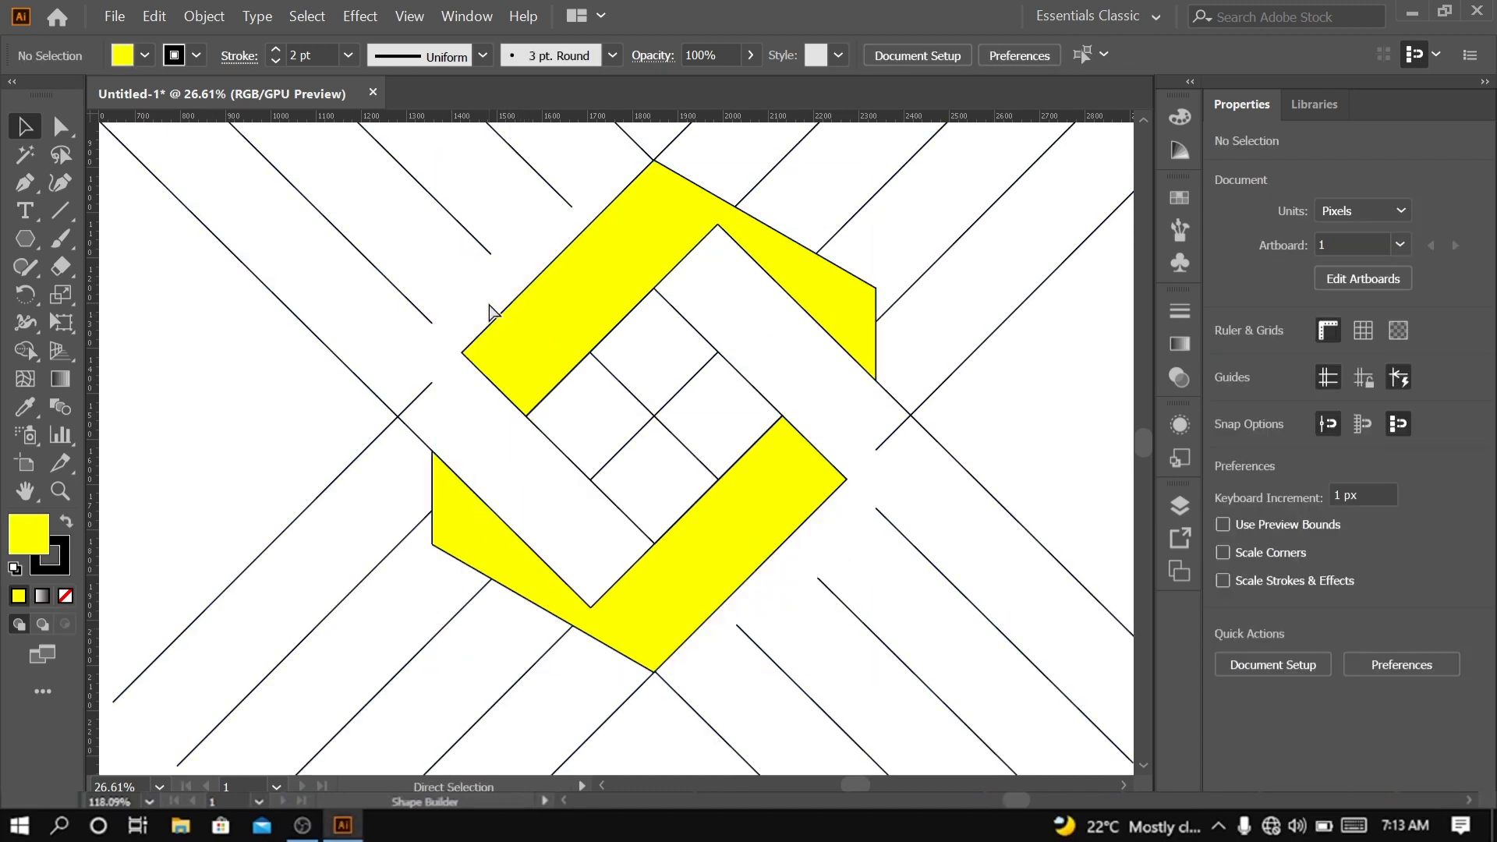
key(ctrl+f)
Select all four yellow bands and isolate them from the grid lines, keeping only the hexagonal logo on the artboard
click(223, 362)
shift+click(466, 306)
shift+click(694, 573)
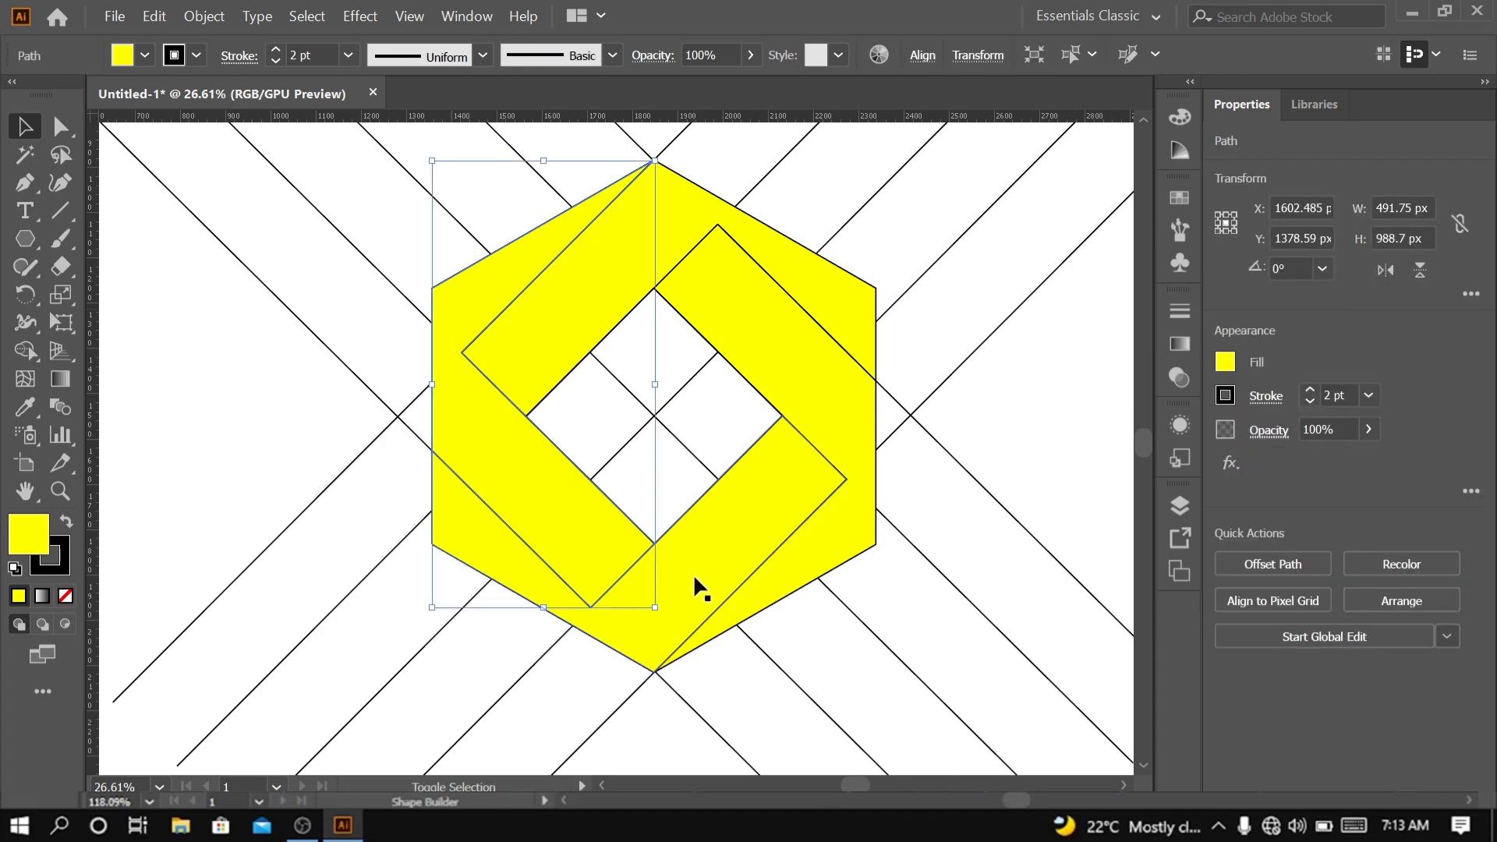
shift+click(859, 406)
shift+click(845, 309)
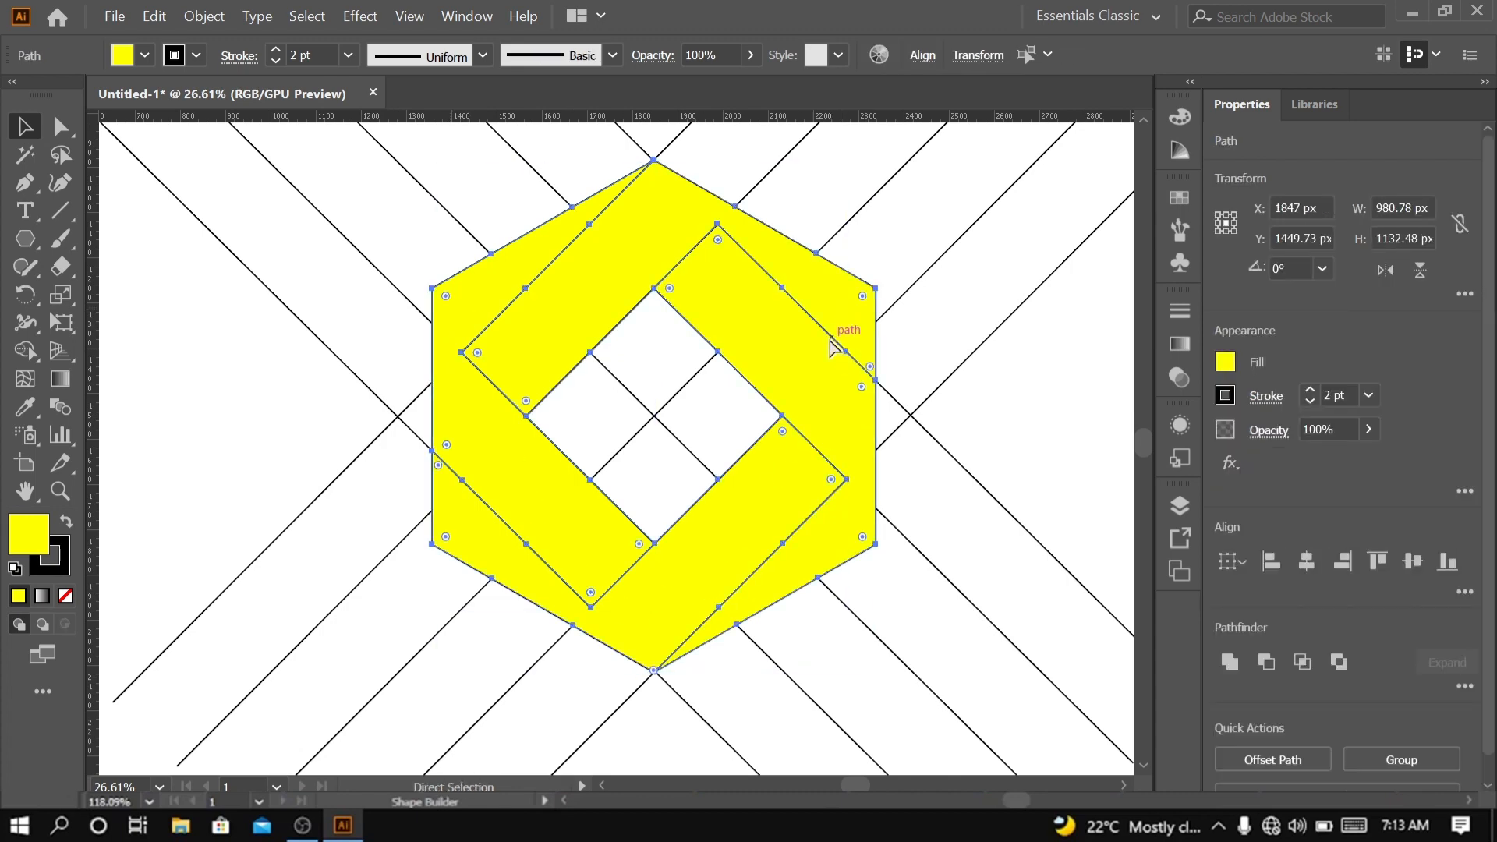
key(ctrl+x)
key(ctrl+f)
key(ctrl+x)
click(60, 491)
drag(827, 406, 546, 573)
drag(561, 546, 668, 512)
click(28, 129)
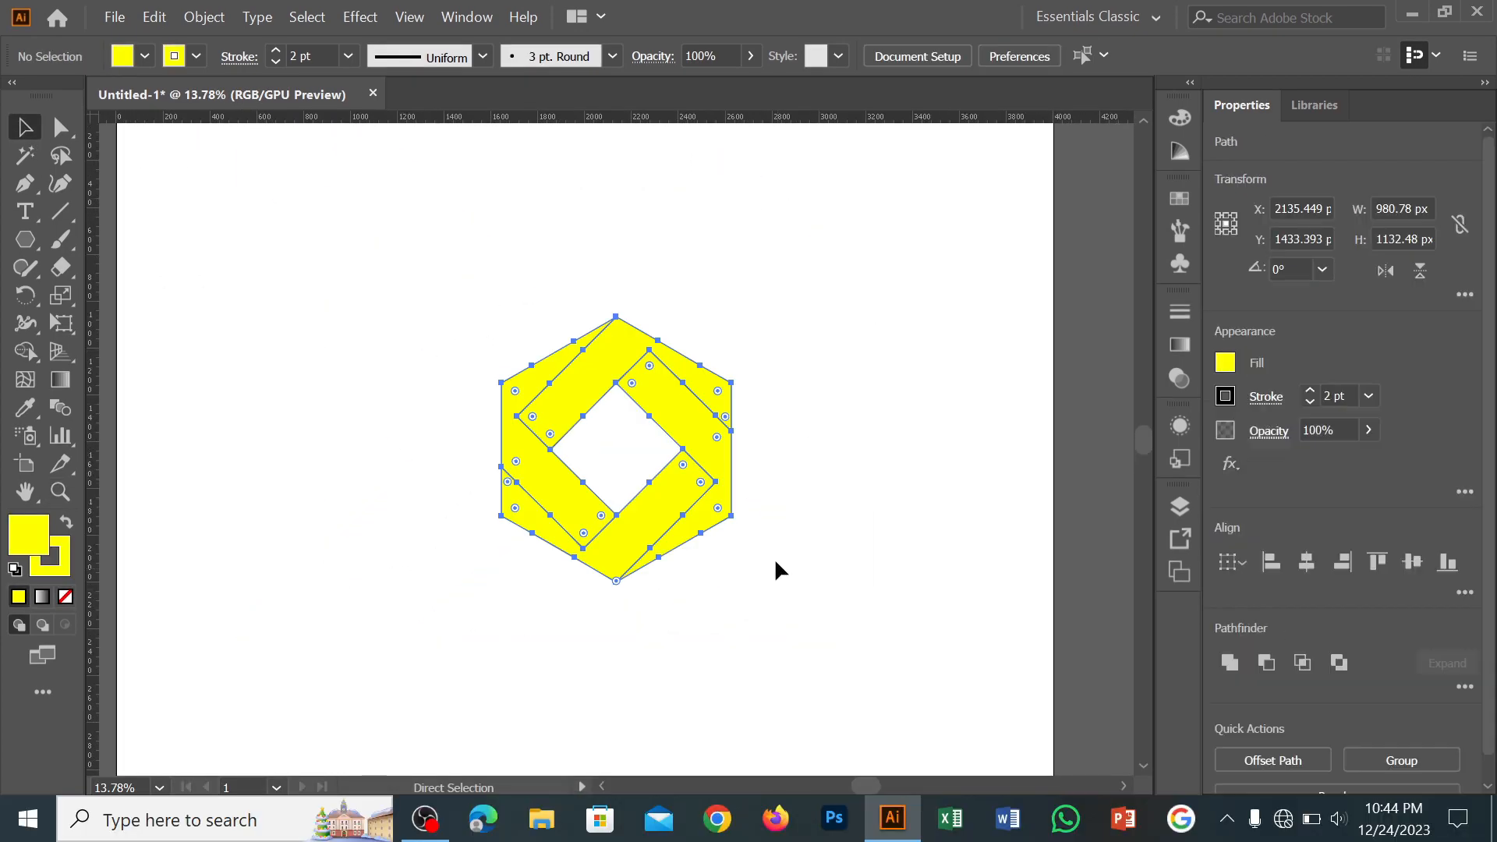
Move the logo to about X 2000 px and round the upper and lower inner band corners to about 118 and 106 px
drag(648, 397, 619, 359)
click(390, 281)
click(61, 127)
click(617, 323)
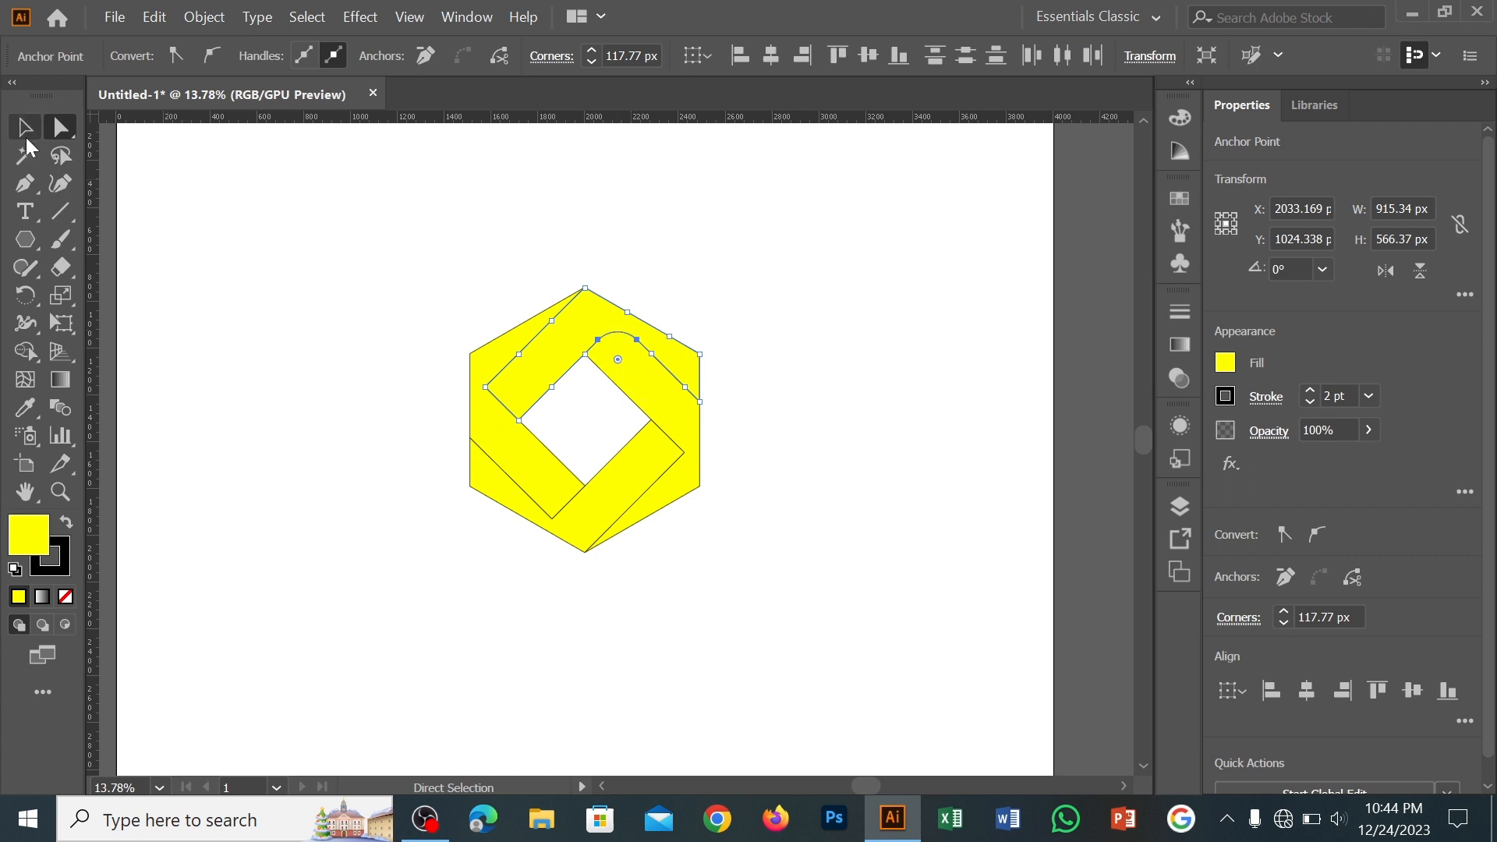
click(552, 520)
drag(552, 505, 553, 484)
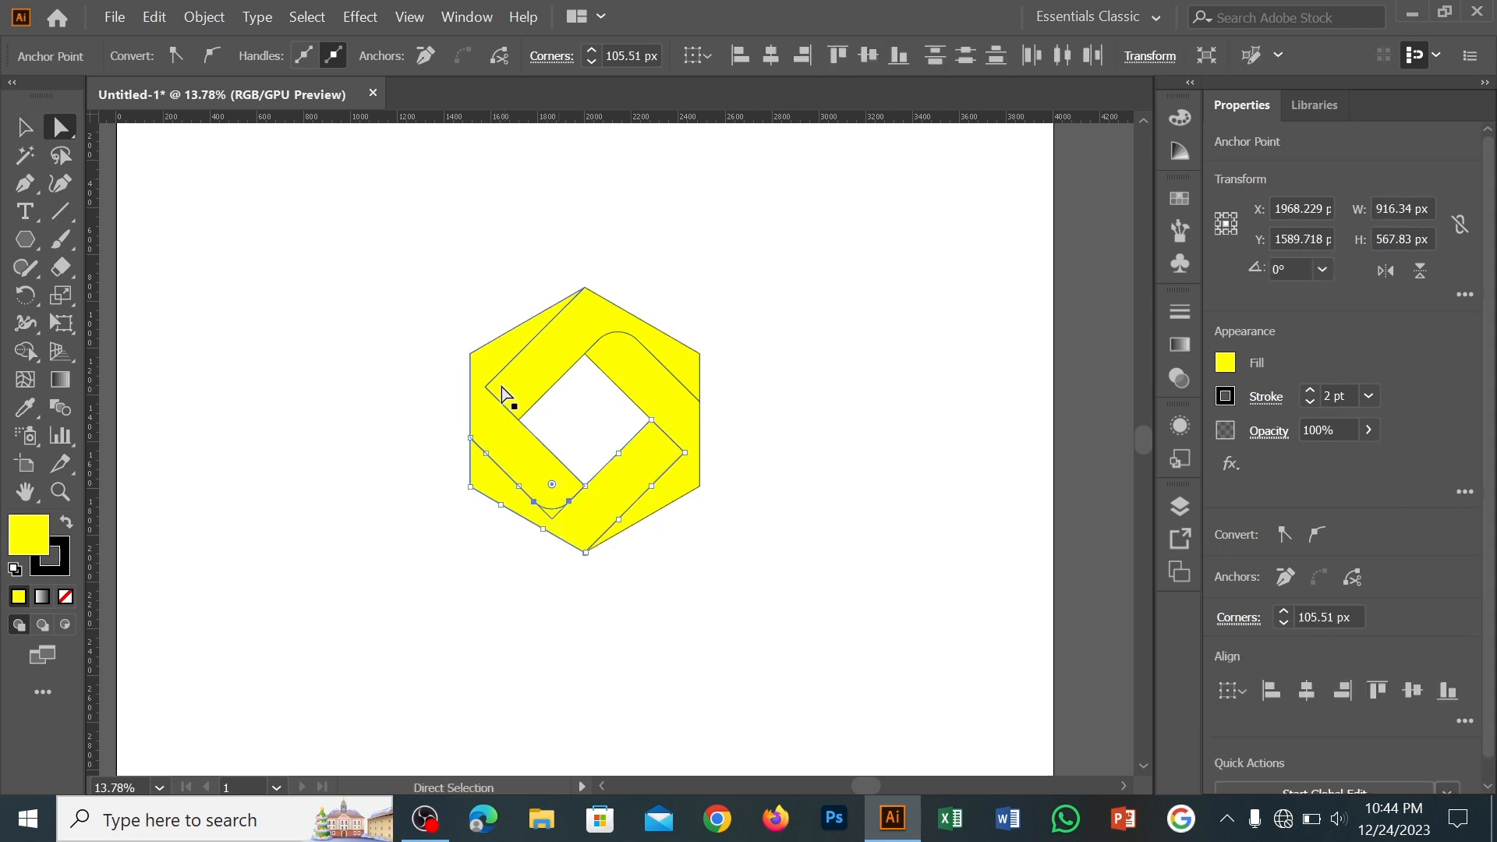
Round the left and right inner band corners to match the upper and lower ones
click(485, 388)
drag(500, 387, 524, 385)
click(684, 452)
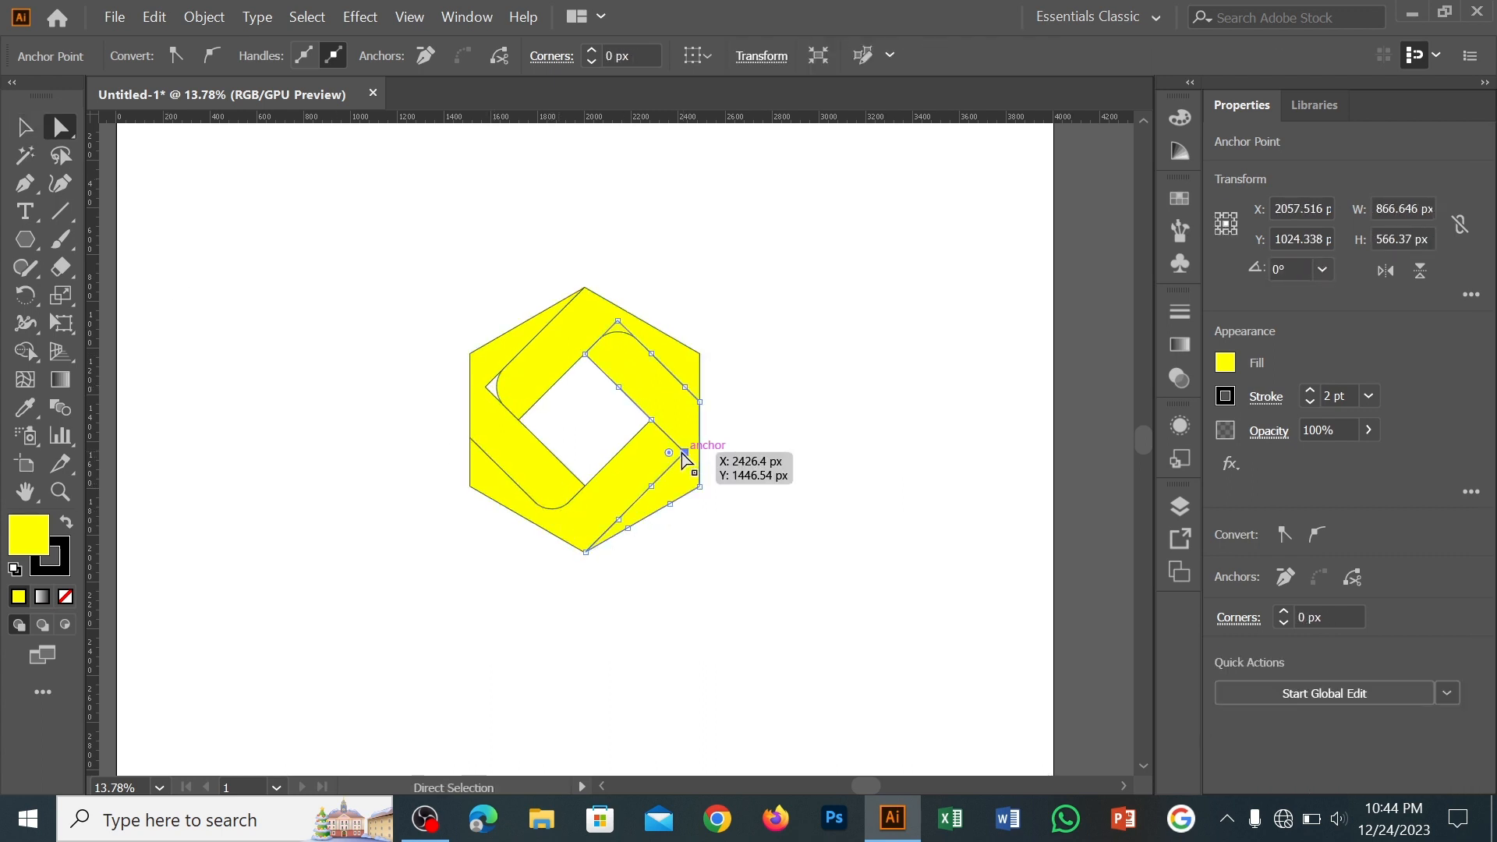
drag(670, 452, 651, 453)
click(26, 127)
click(665, 284)
Swap the fill and stroke colours and merge the leftover corner slivers into their neighbouring bands with the Shape Builder
drag(398, 261, 819, 605)
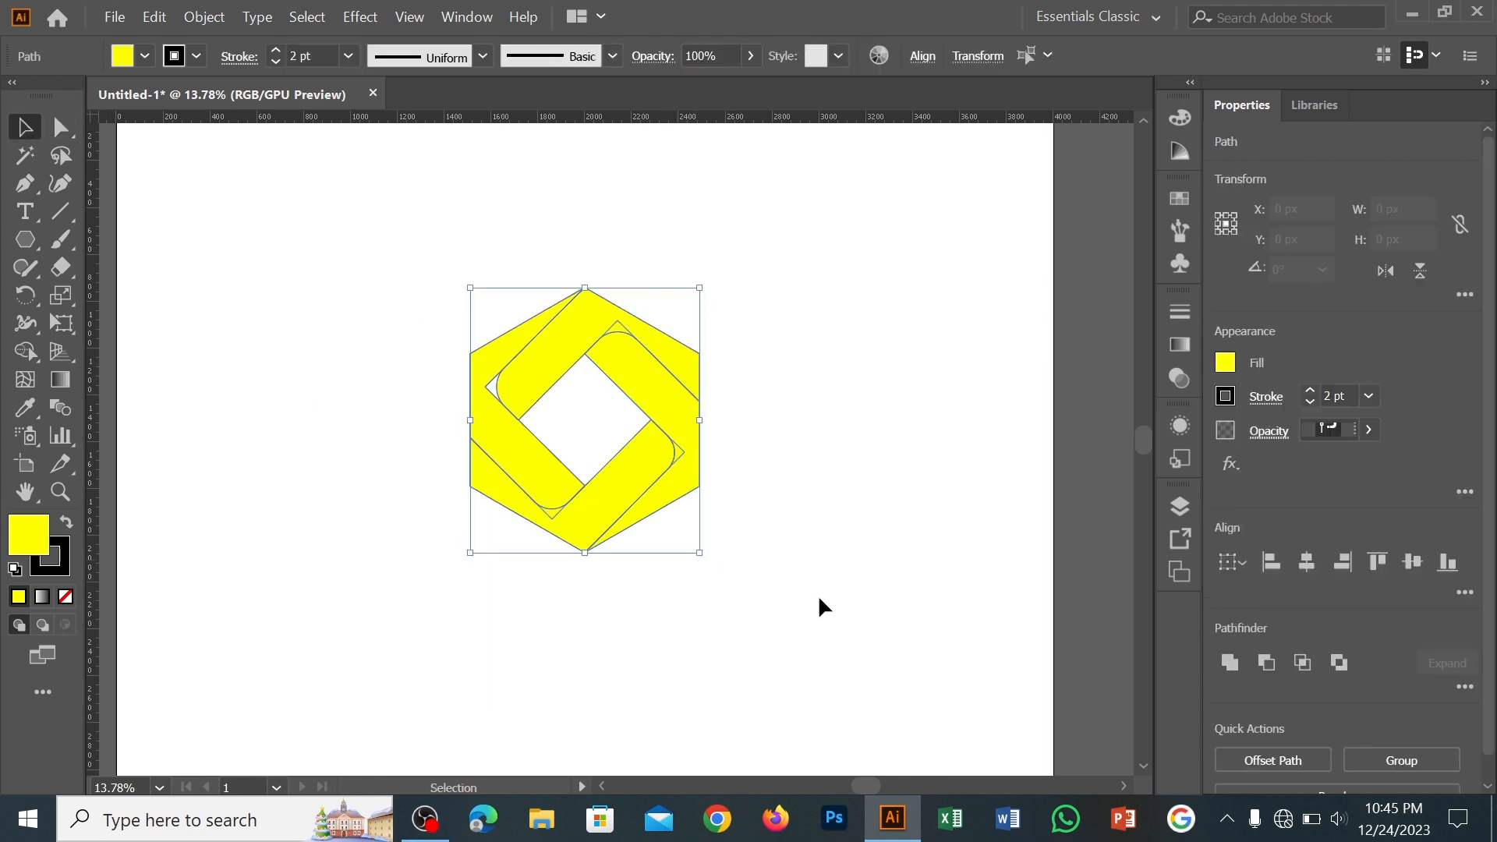
click(26, 351)
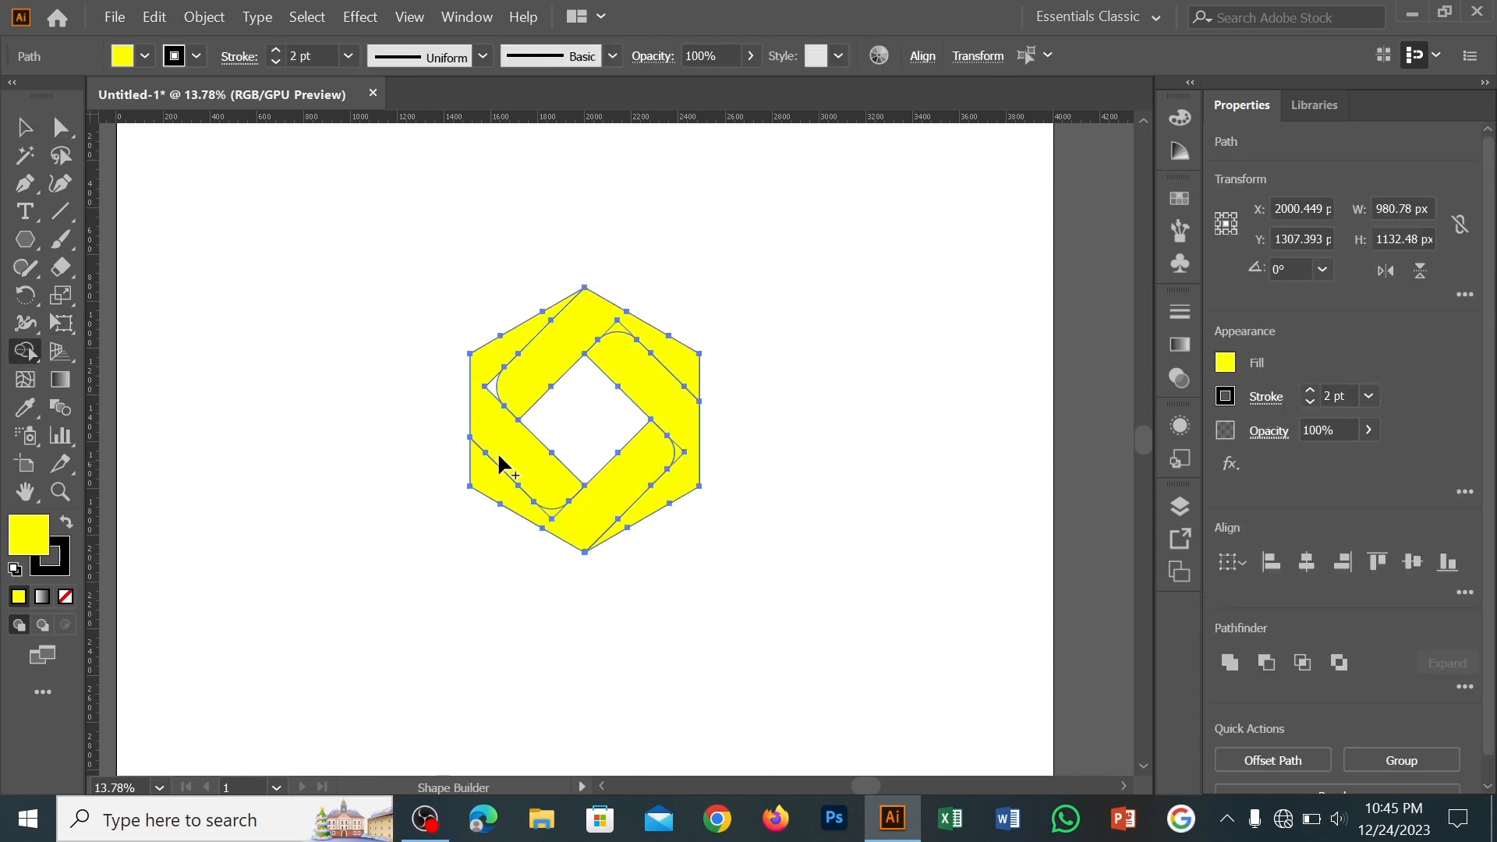
click(67, 522)
click(495, 395)
click(606, 322)
click(678, 449)
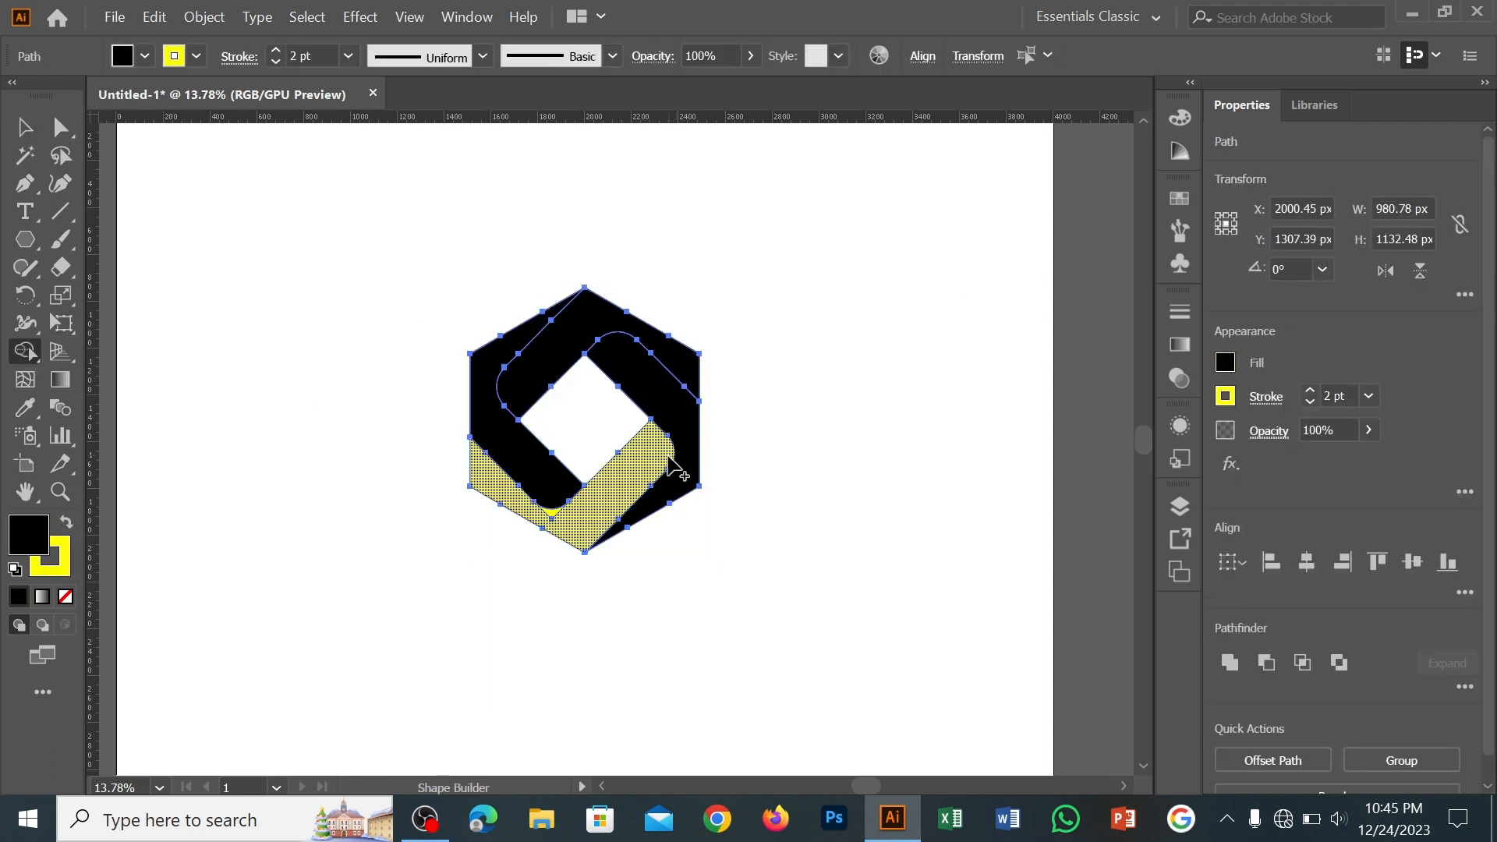
click(554, 527)
key(v)
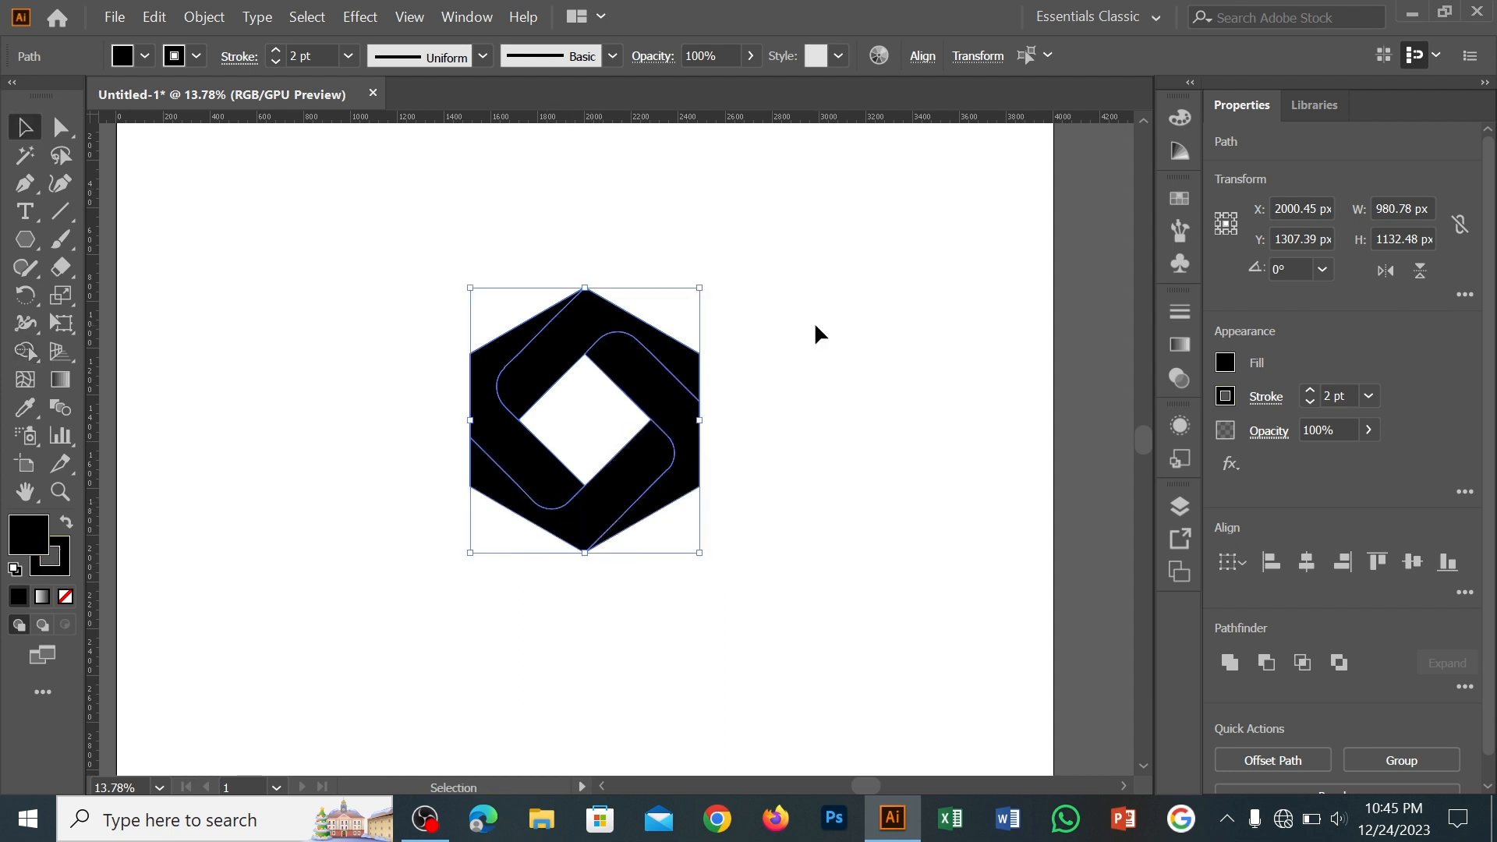
click(815, 330)
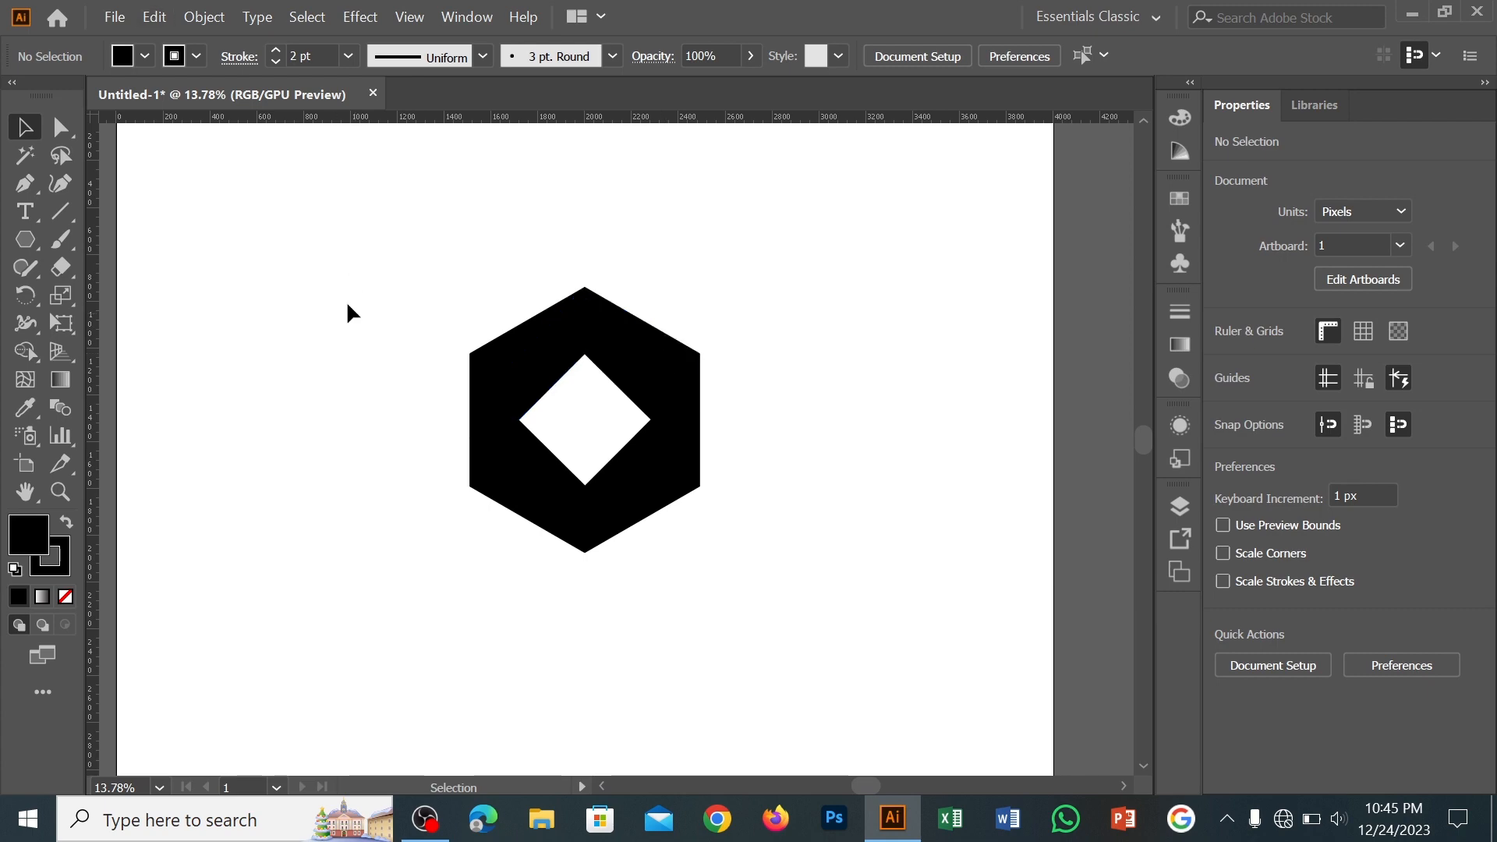
Bring up the Gradient and Pathfinder controls and fill all four bands with a white-to-black linear gradient
drag(348, 289, 909, 649)
drag(1186, 351, 1053, 262)
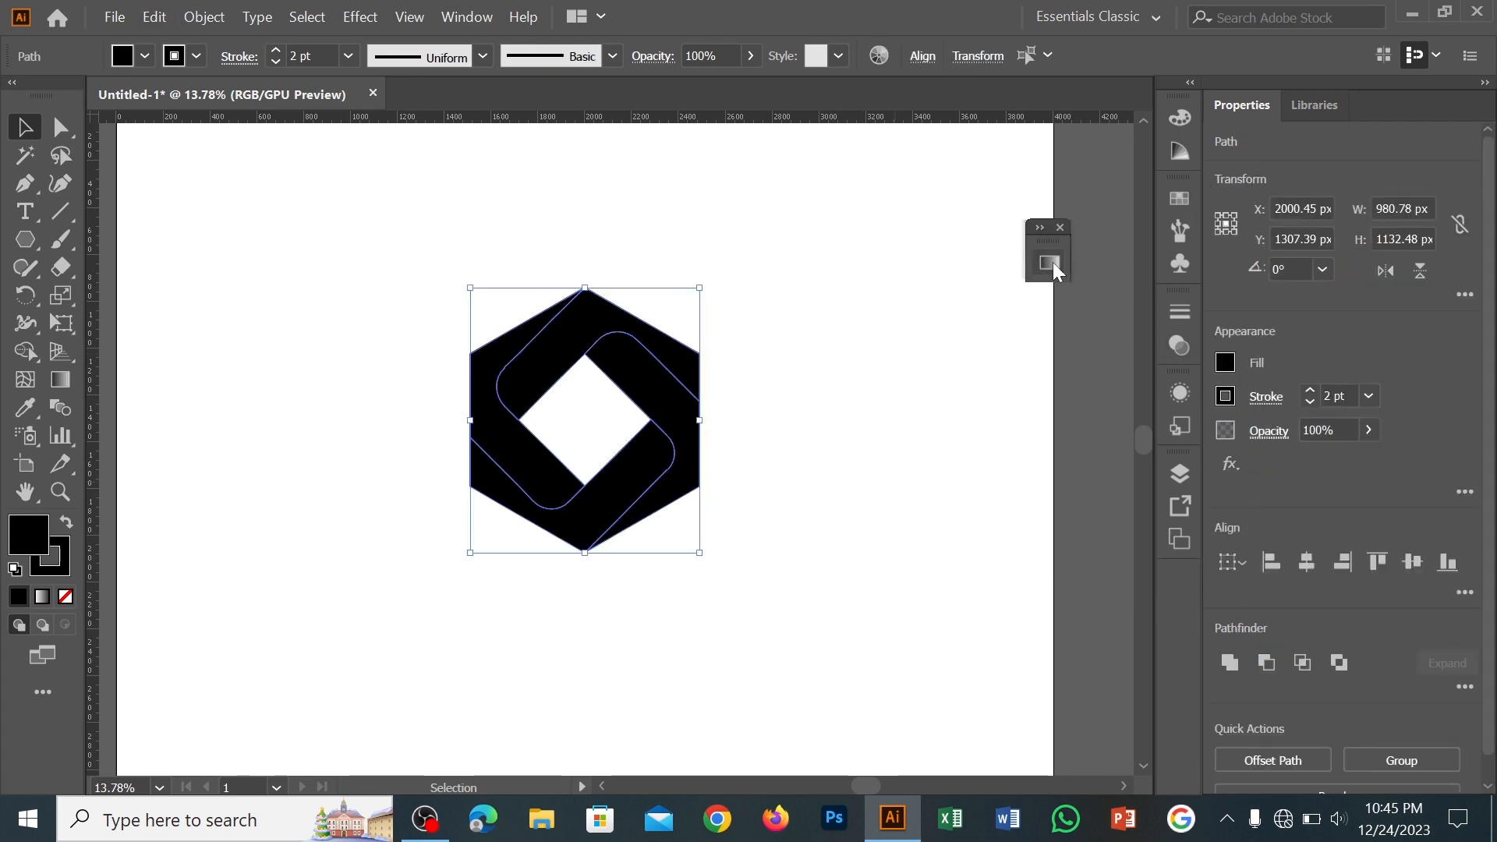
click(467, 17)
click(616, 783)
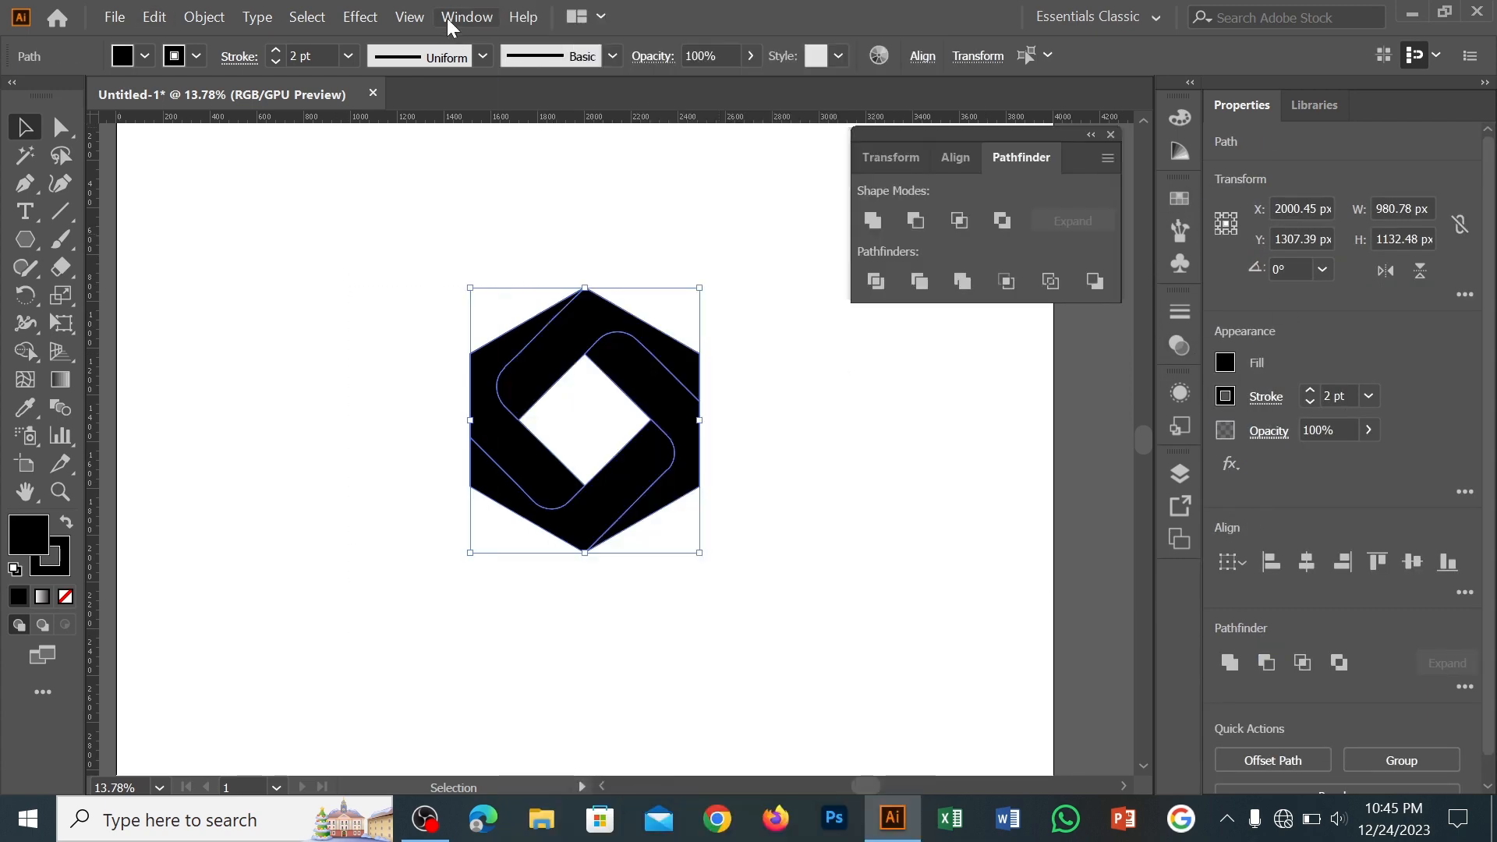
click(468, 17)
click(601, 538)
drag(965, 134, 1396, 108)
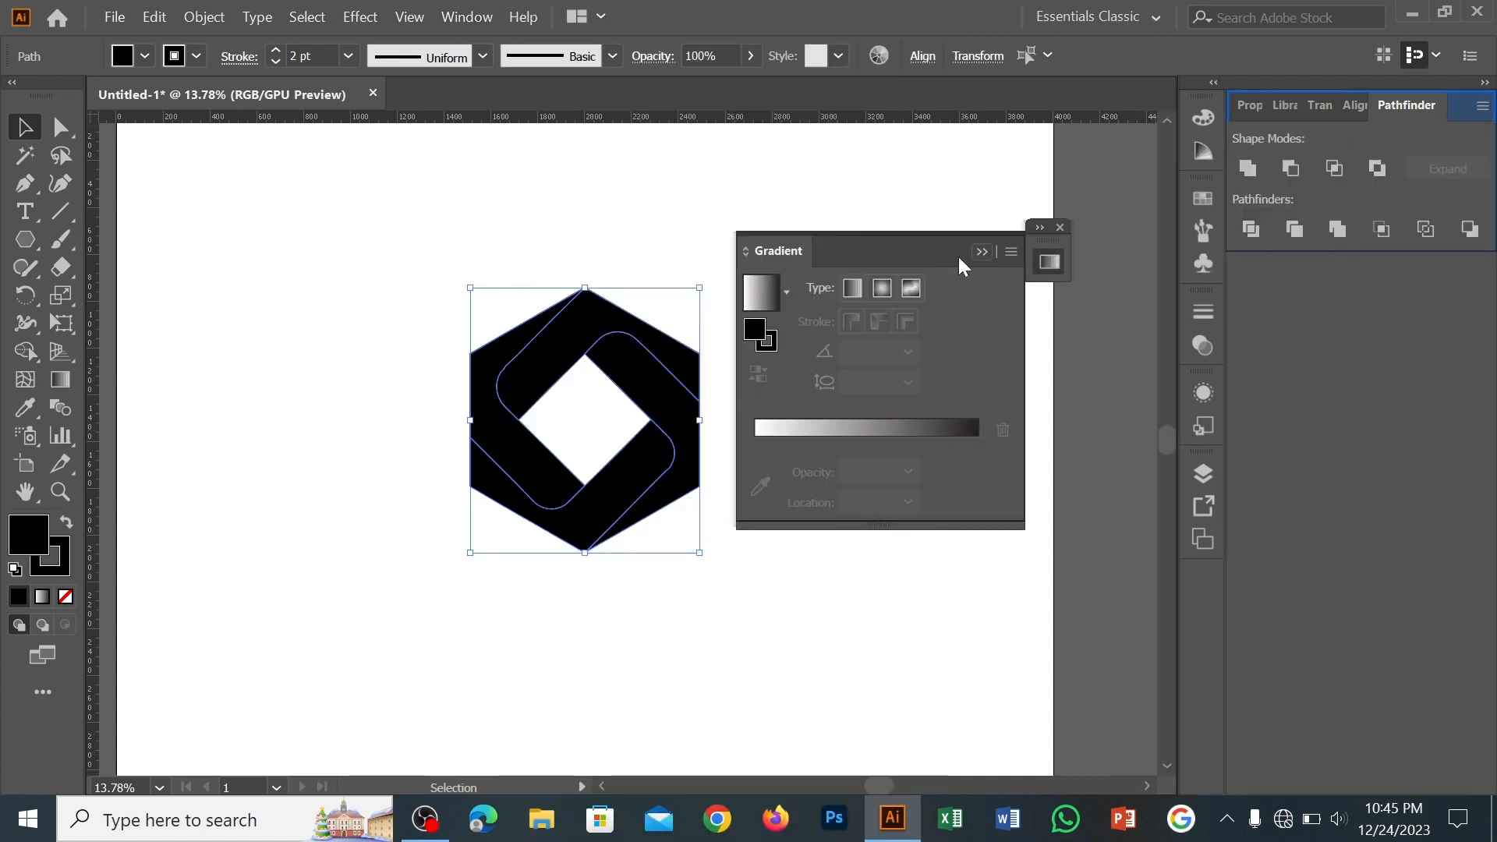
drag(958, 256, 1066, 239)
click(891, 273)
click(788, 324)
drag(961, 211, 985, 201)
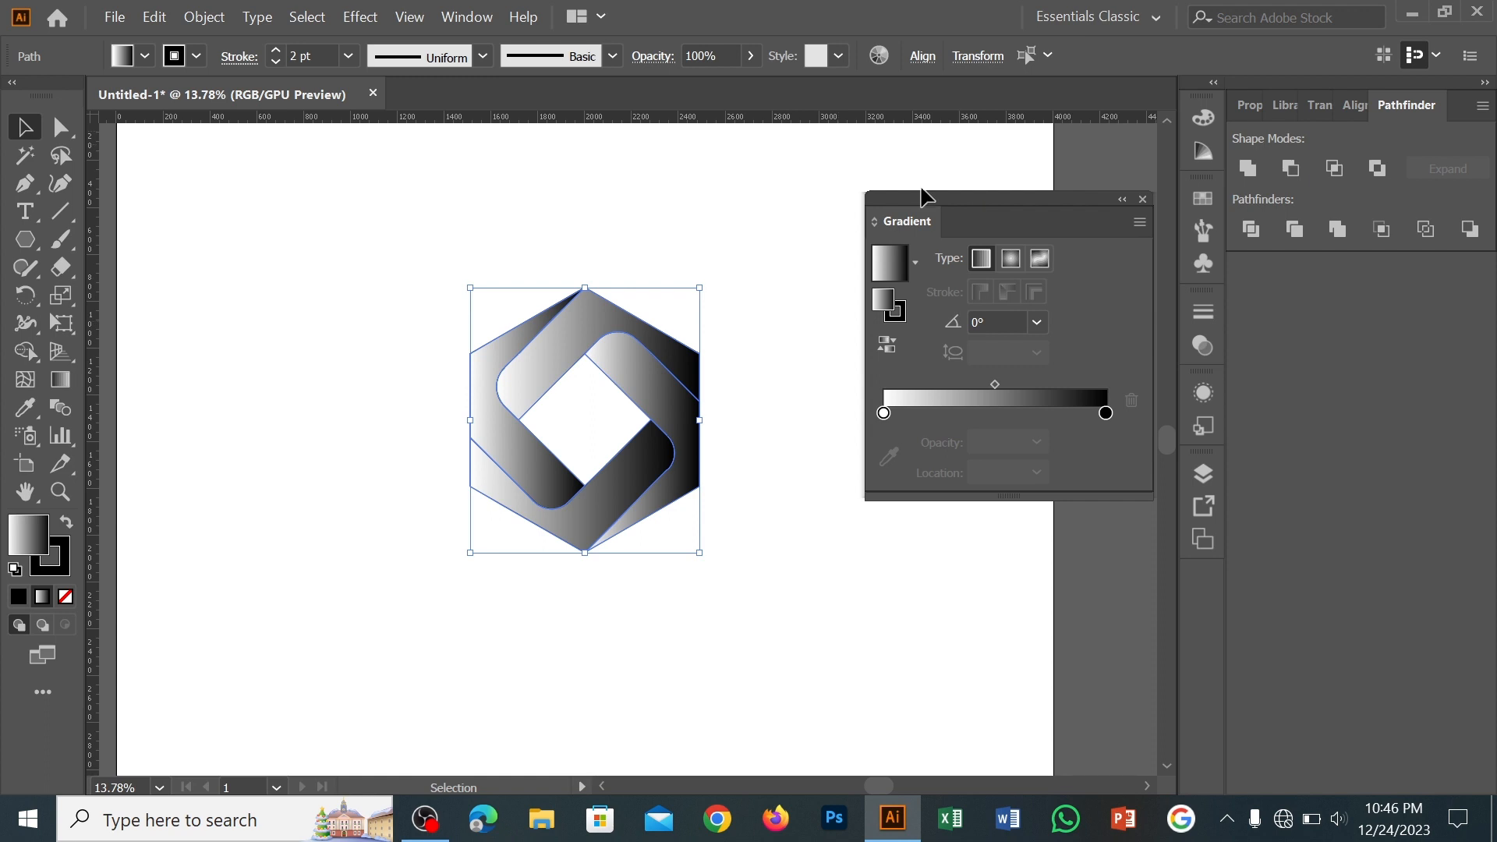
Try changing the white gradient stop to black on all four bands at once
click(884, 412)
double_click(883, 412)
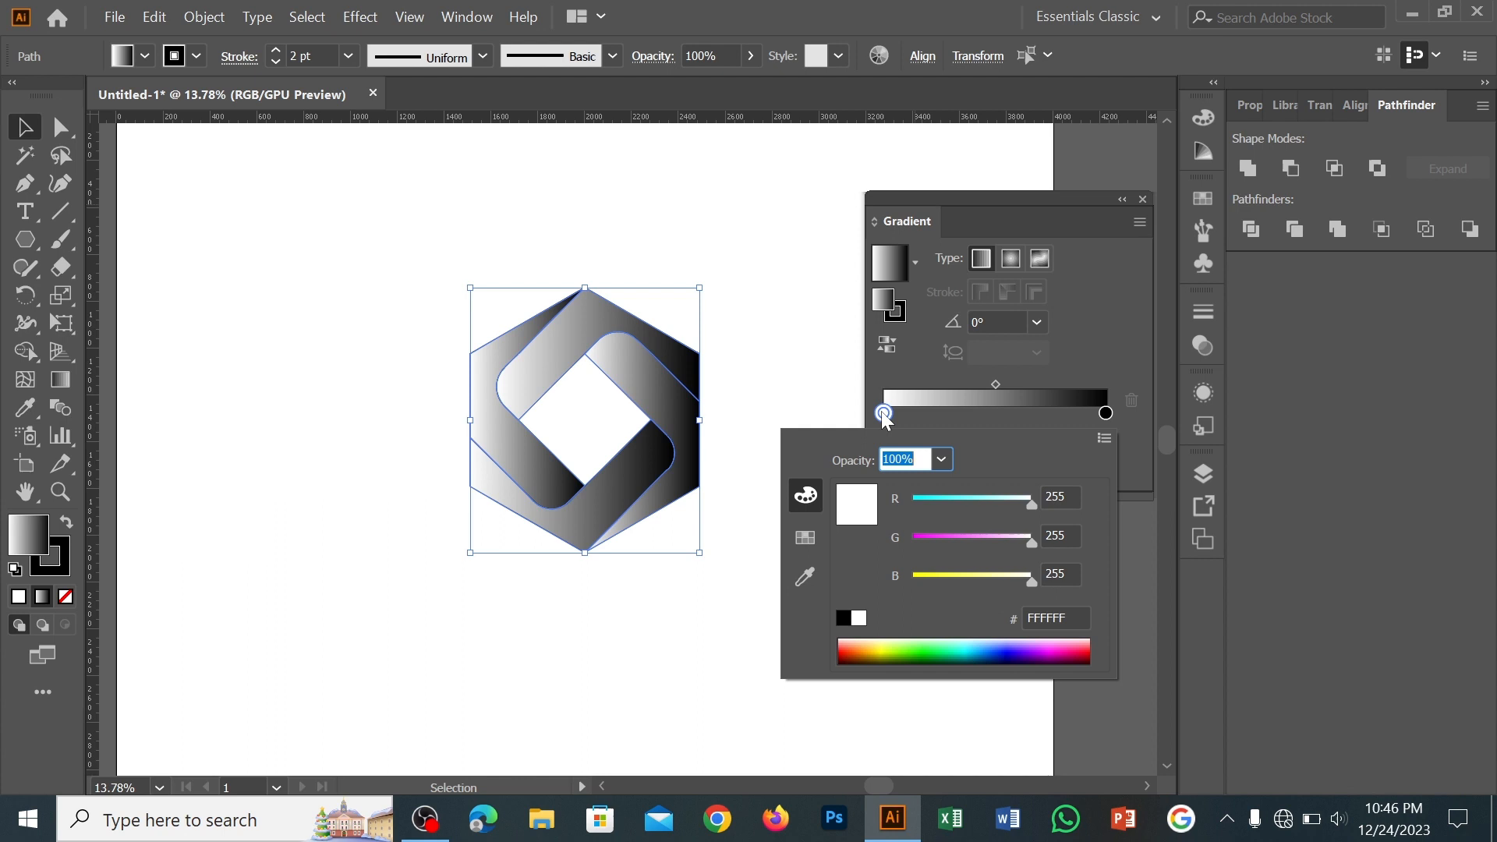
click(807, 538)
click(856, 487)
click(654, 477)
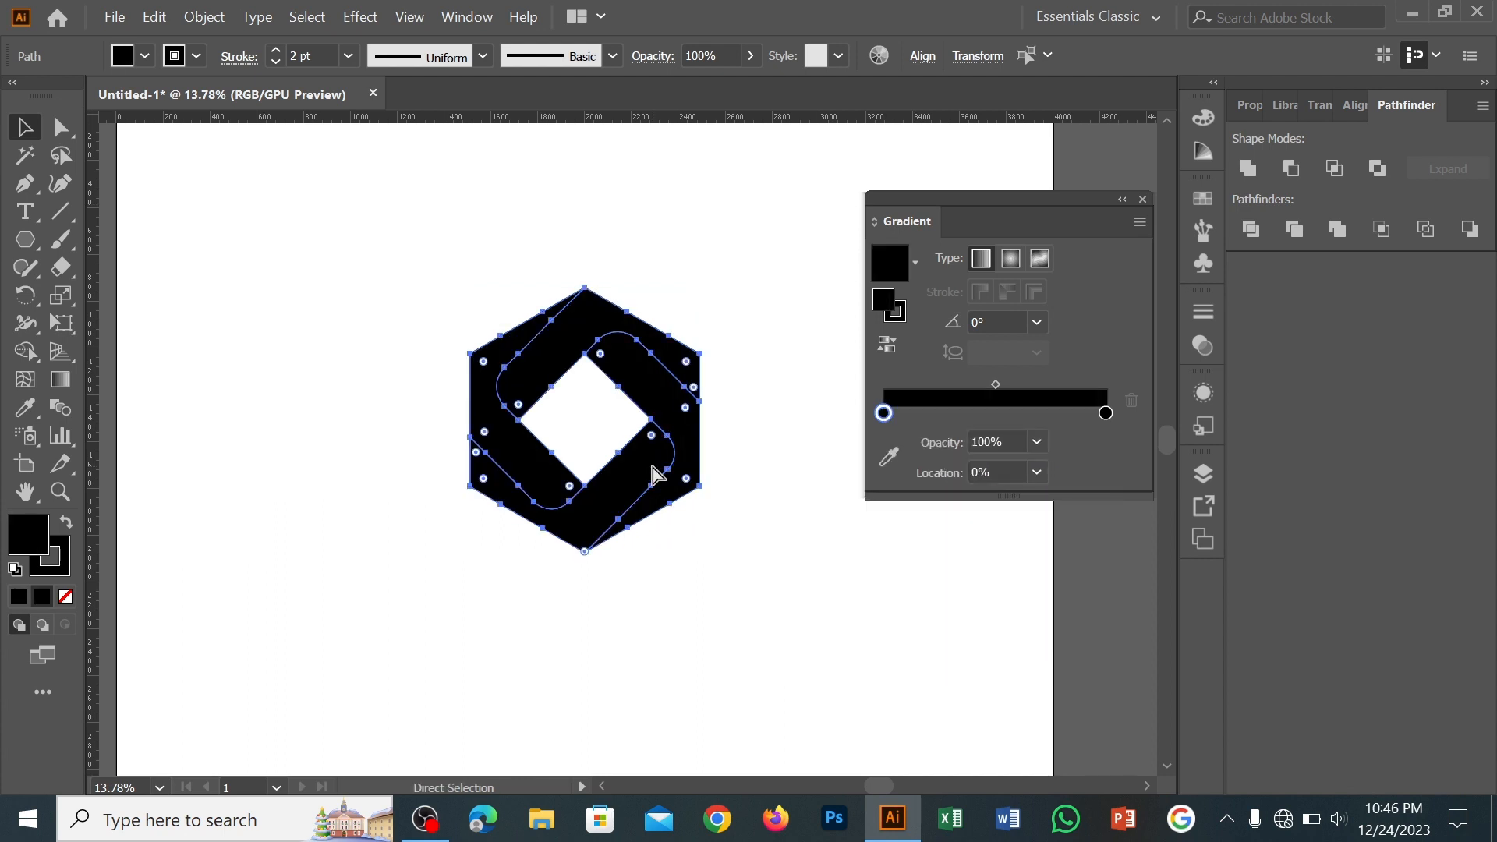
key(ctrl+z)
right_click(646, 477)
click(817, 306)
Set the upper band's white gradient stop to black and add a middle stop at about 50%
click(608, 312)
double_click(883, 441)
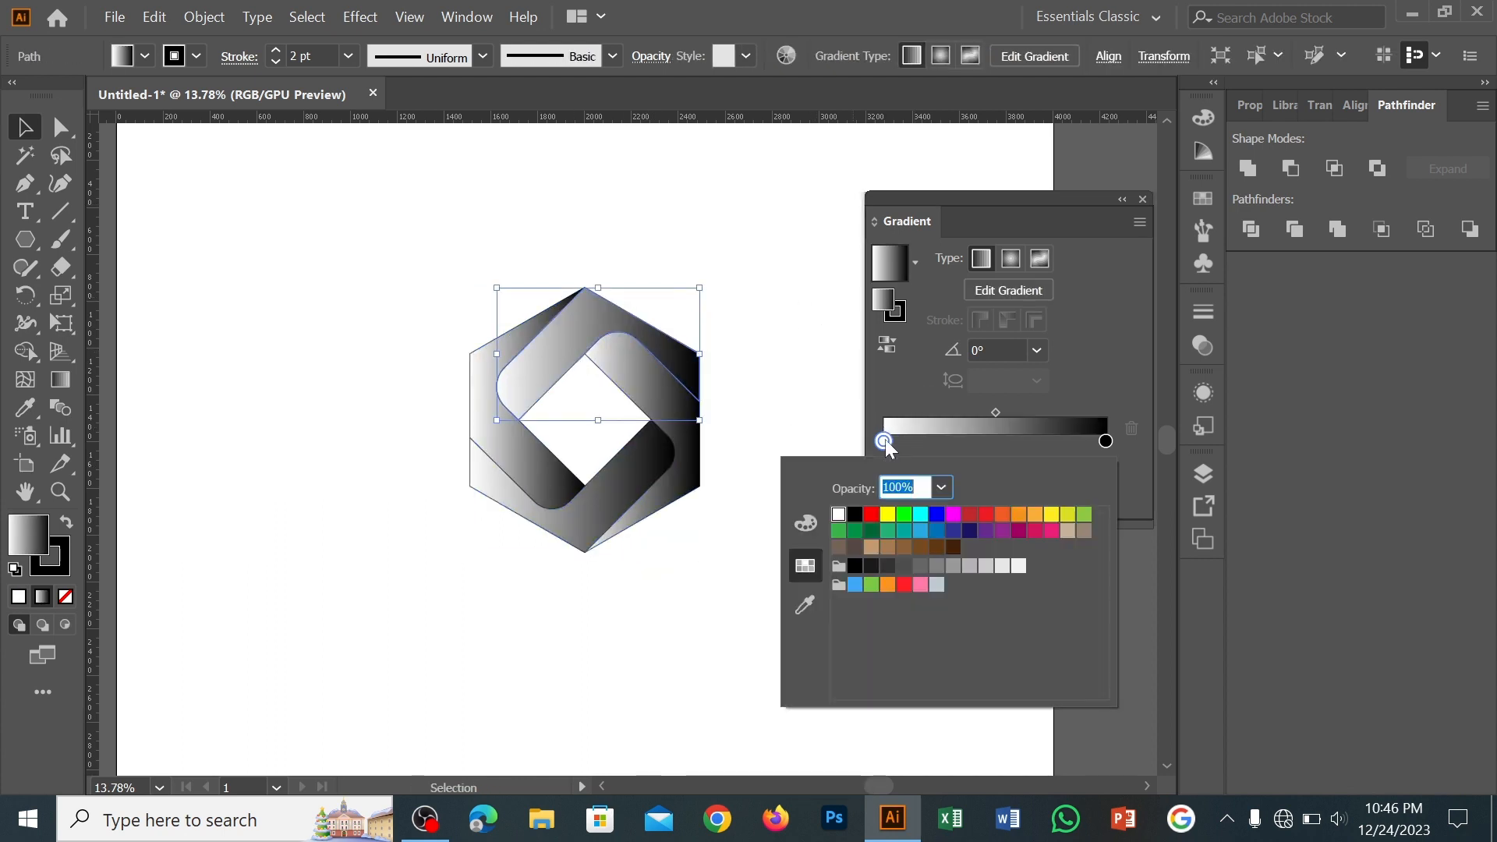
click(856, 518)
click(756, 567)
click(995, 443)
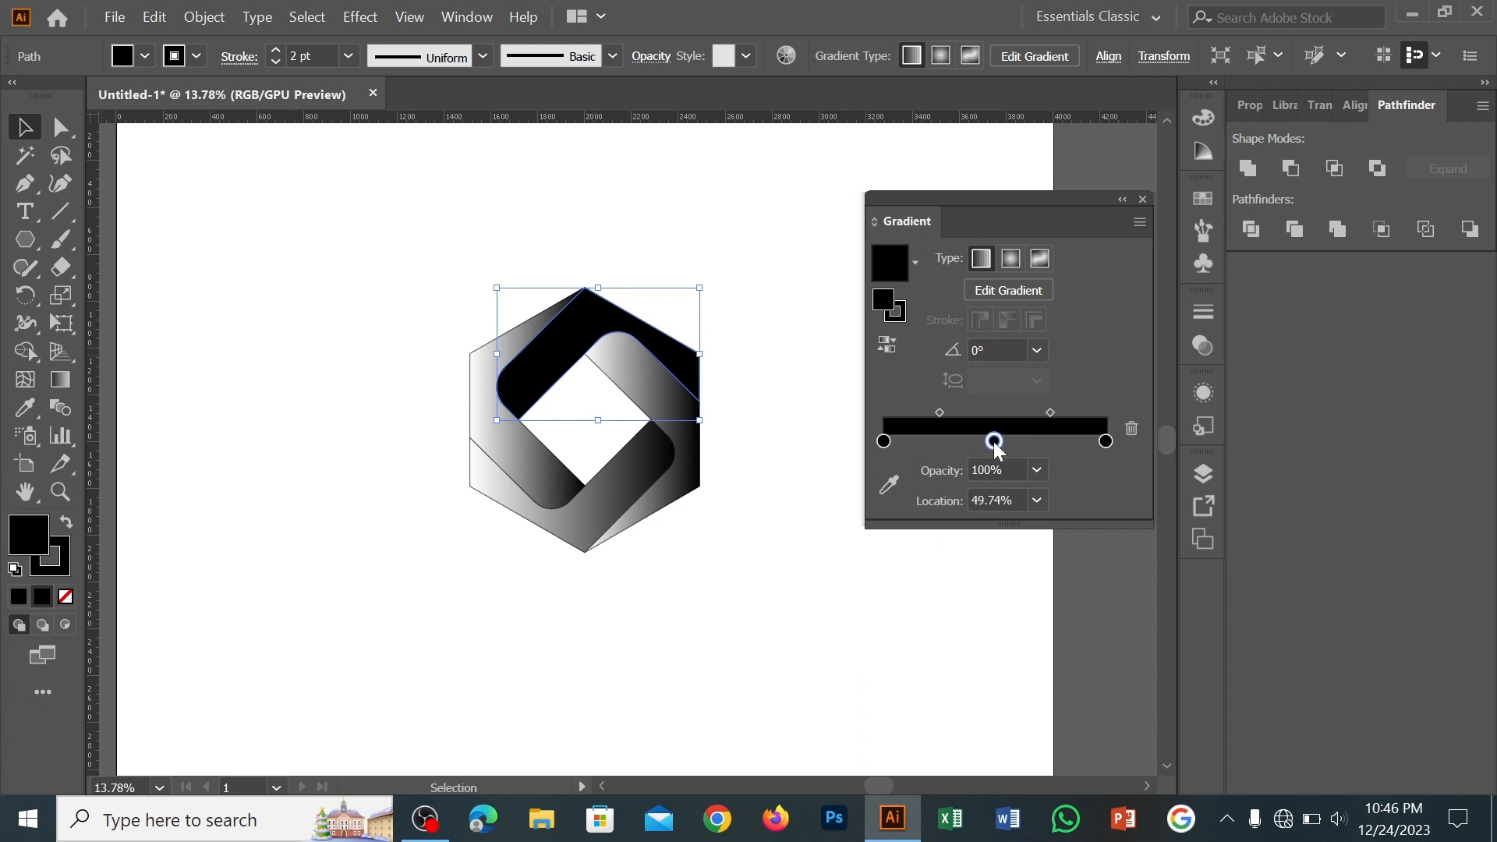
Try several swatches on the upper band's middle gradient stop and settle on magenta
double_click(995, 441)
click(904, 514)
click(1058, 534)
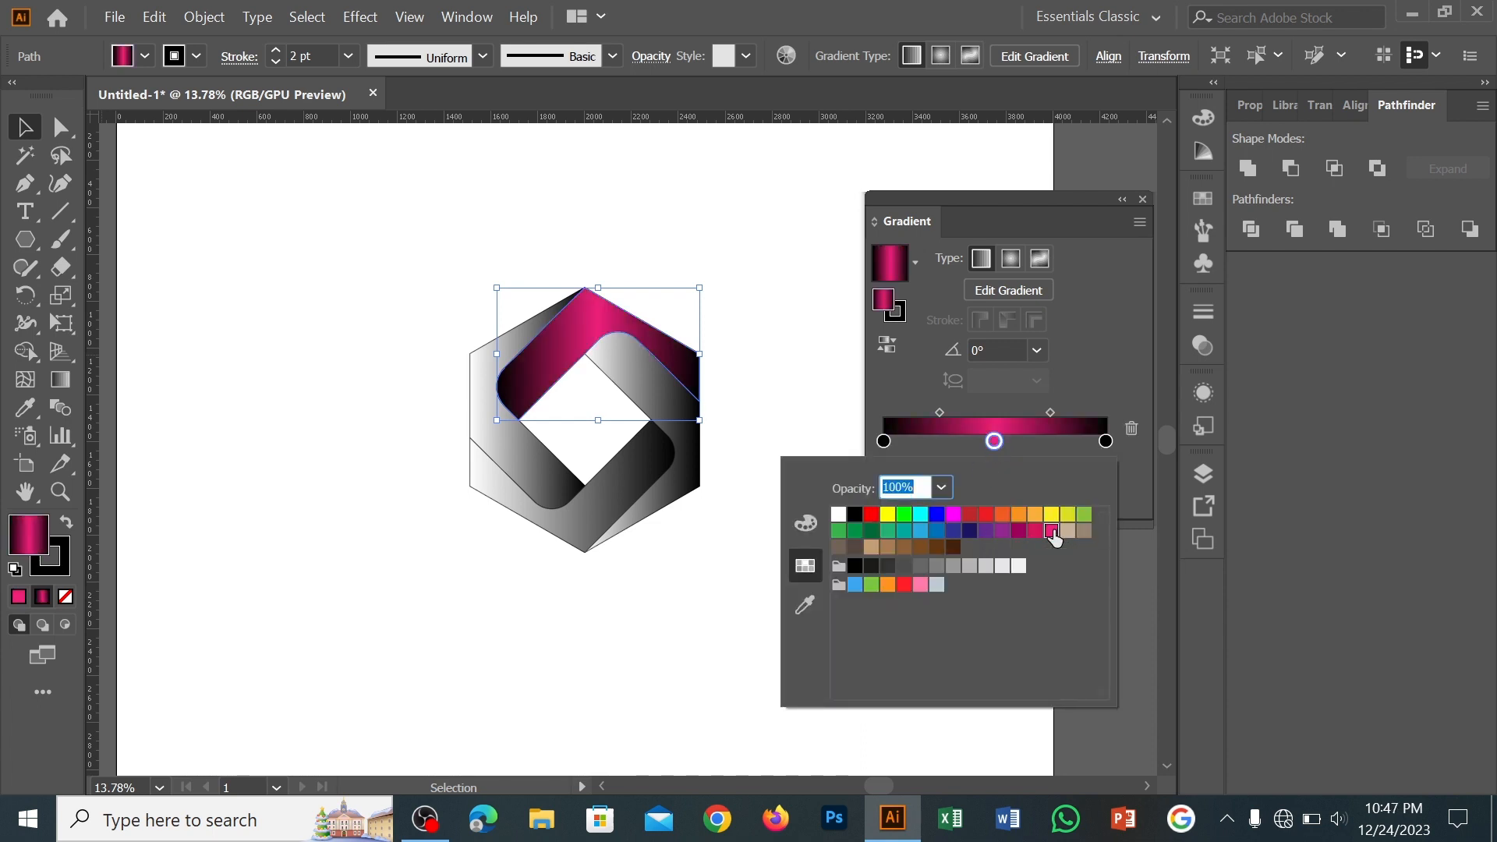
click(1053, 516)
click(953, 516)
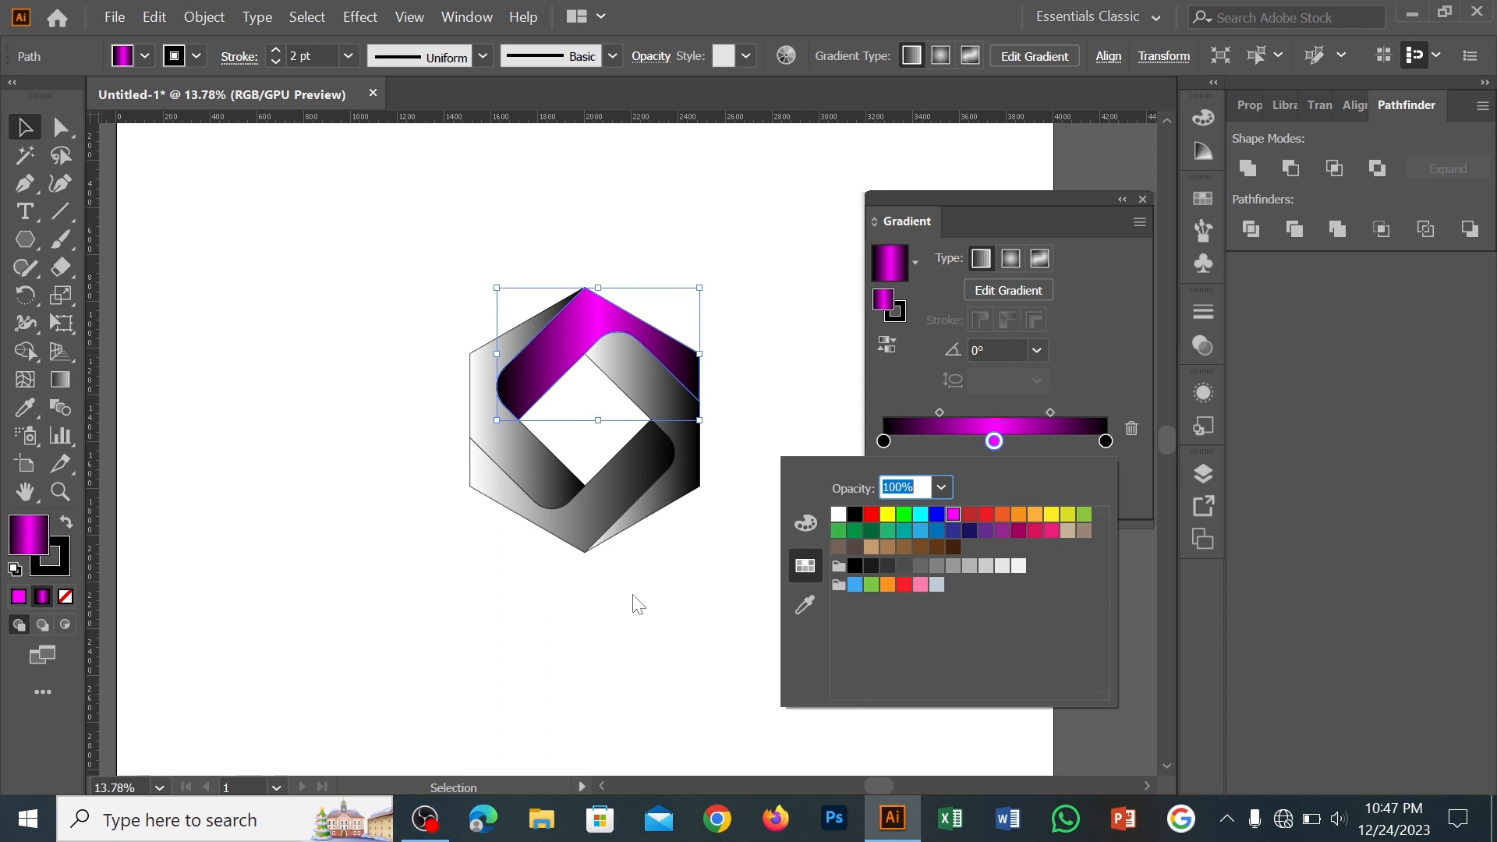
Redraw the upper band's gradient at about -160° along the band and shift the magenta stop to about 60%
click(75, 385)
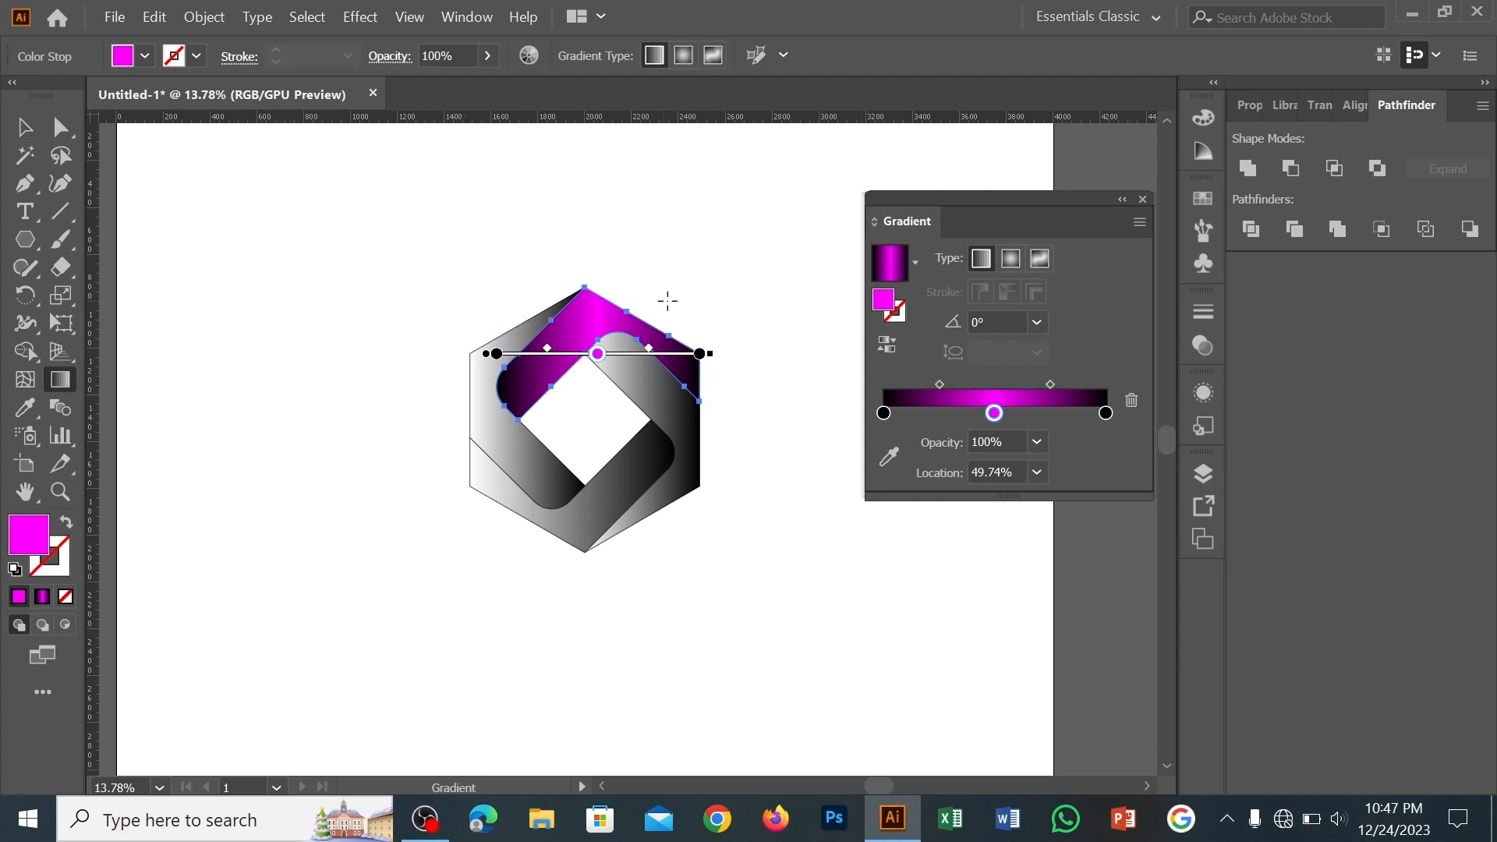
drag(704, 322, 477, 404)
drag(591, 363, 567, 372)
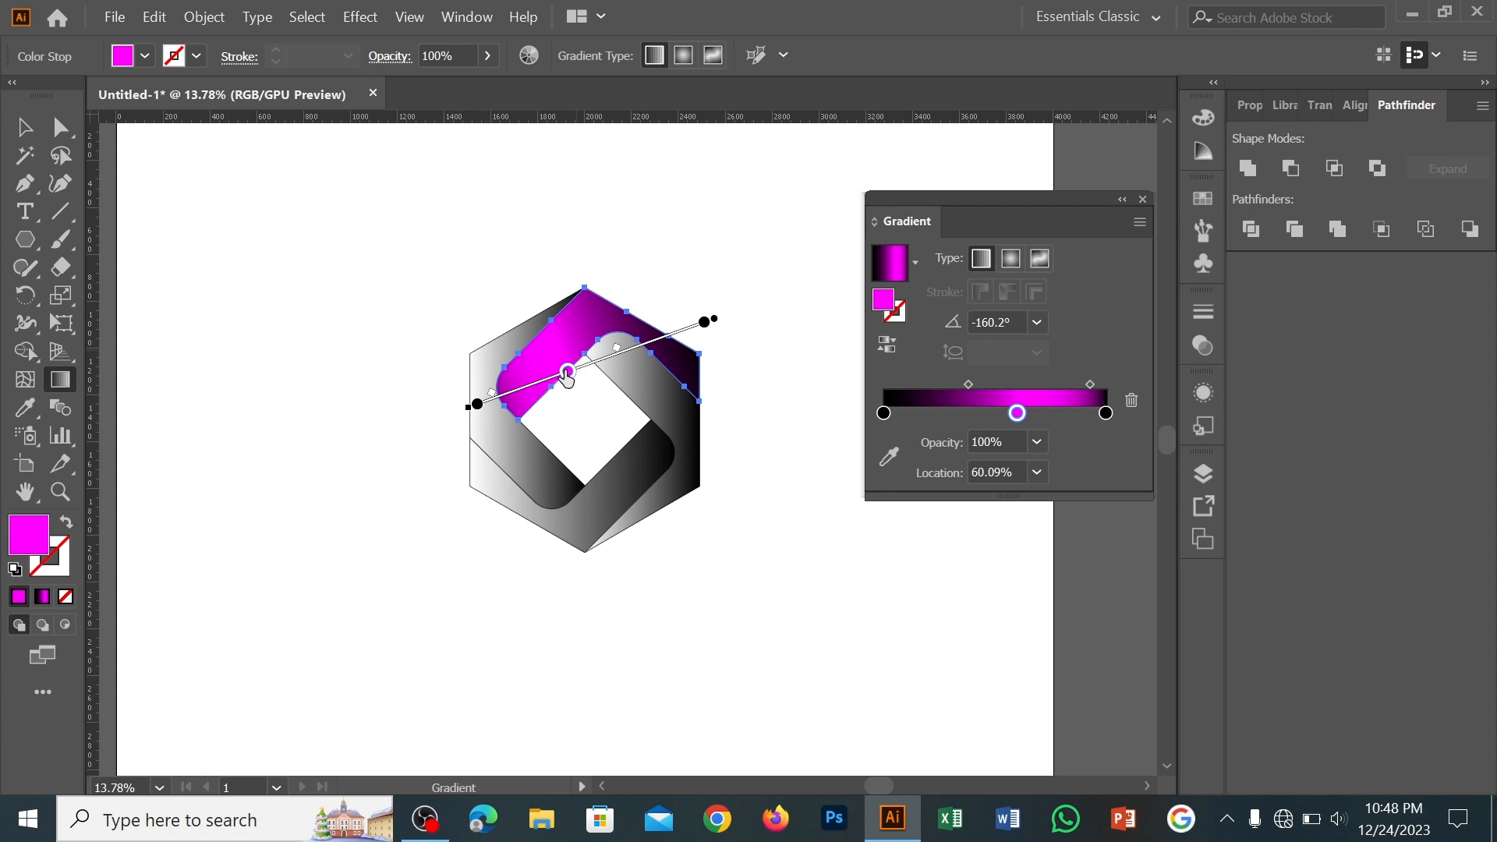
drag(492, 396, 502, 390)
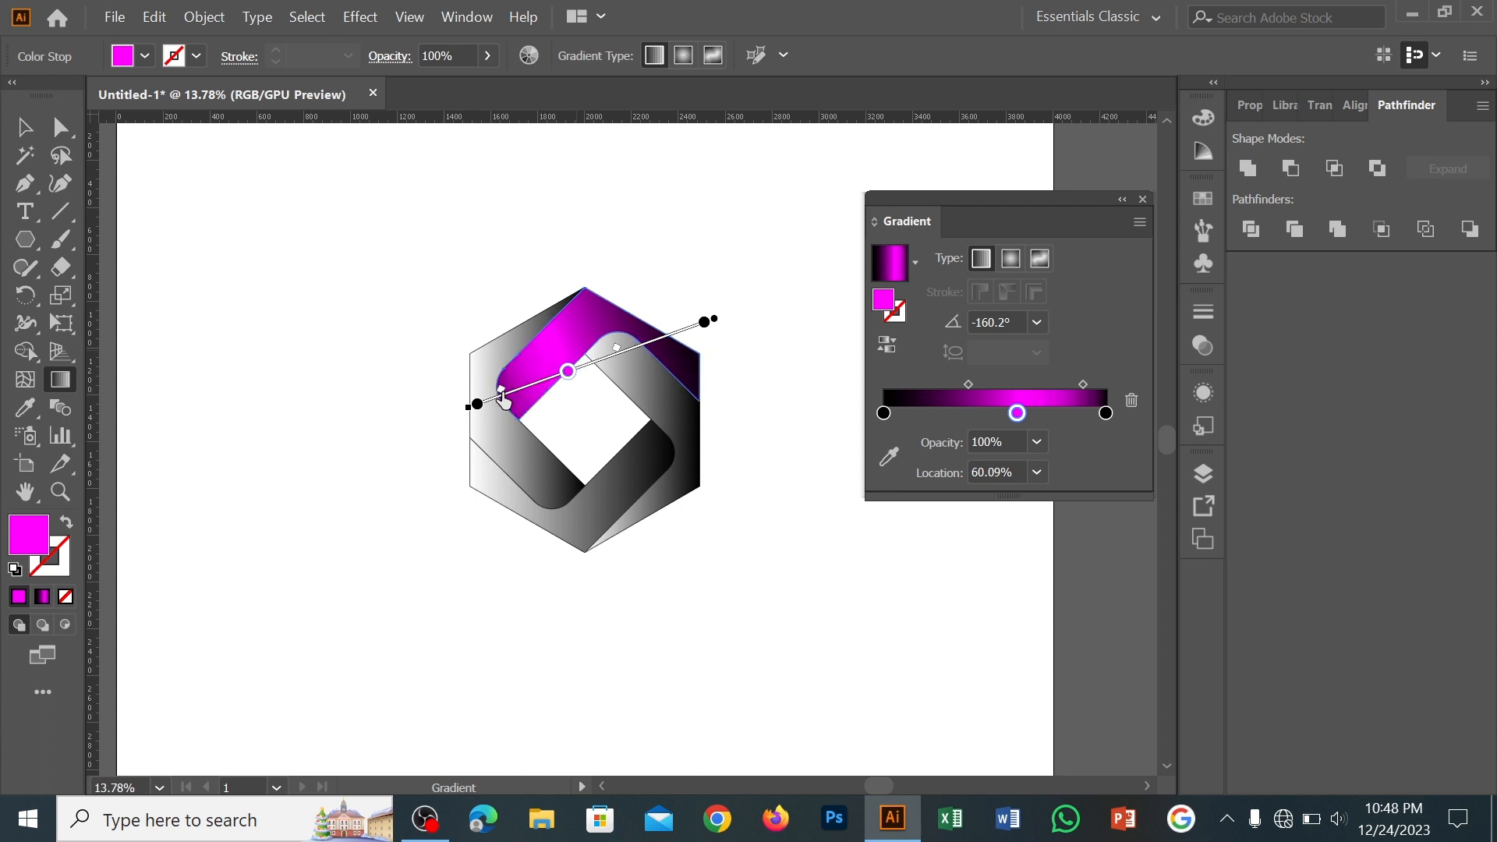
click(31, 132)
click(278, 388)
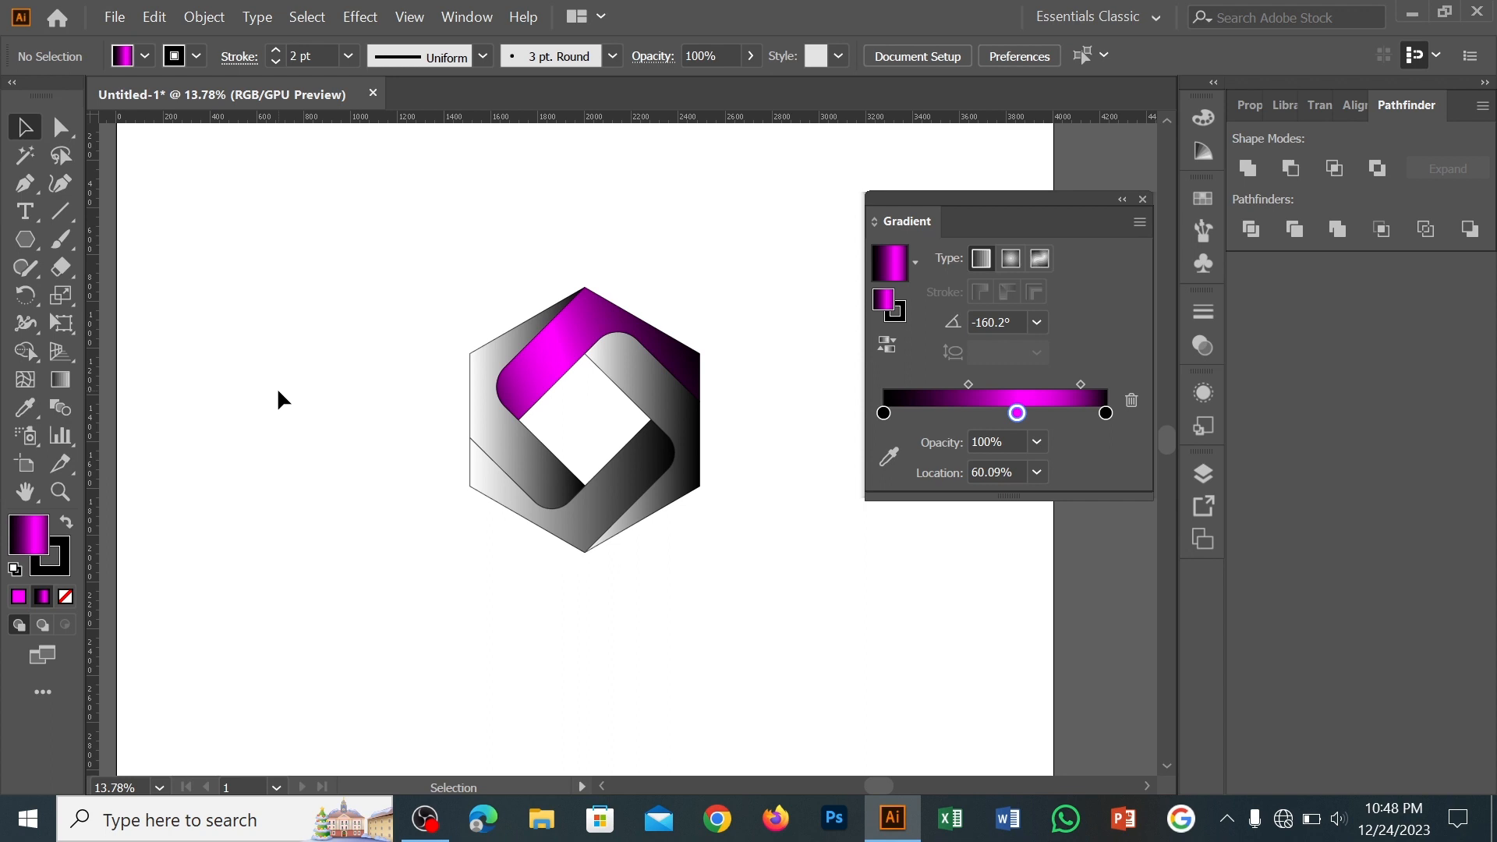
Try copying the upper band's gradient to the left band with the Eyedropper
click(476, 365)
click(25, 407)
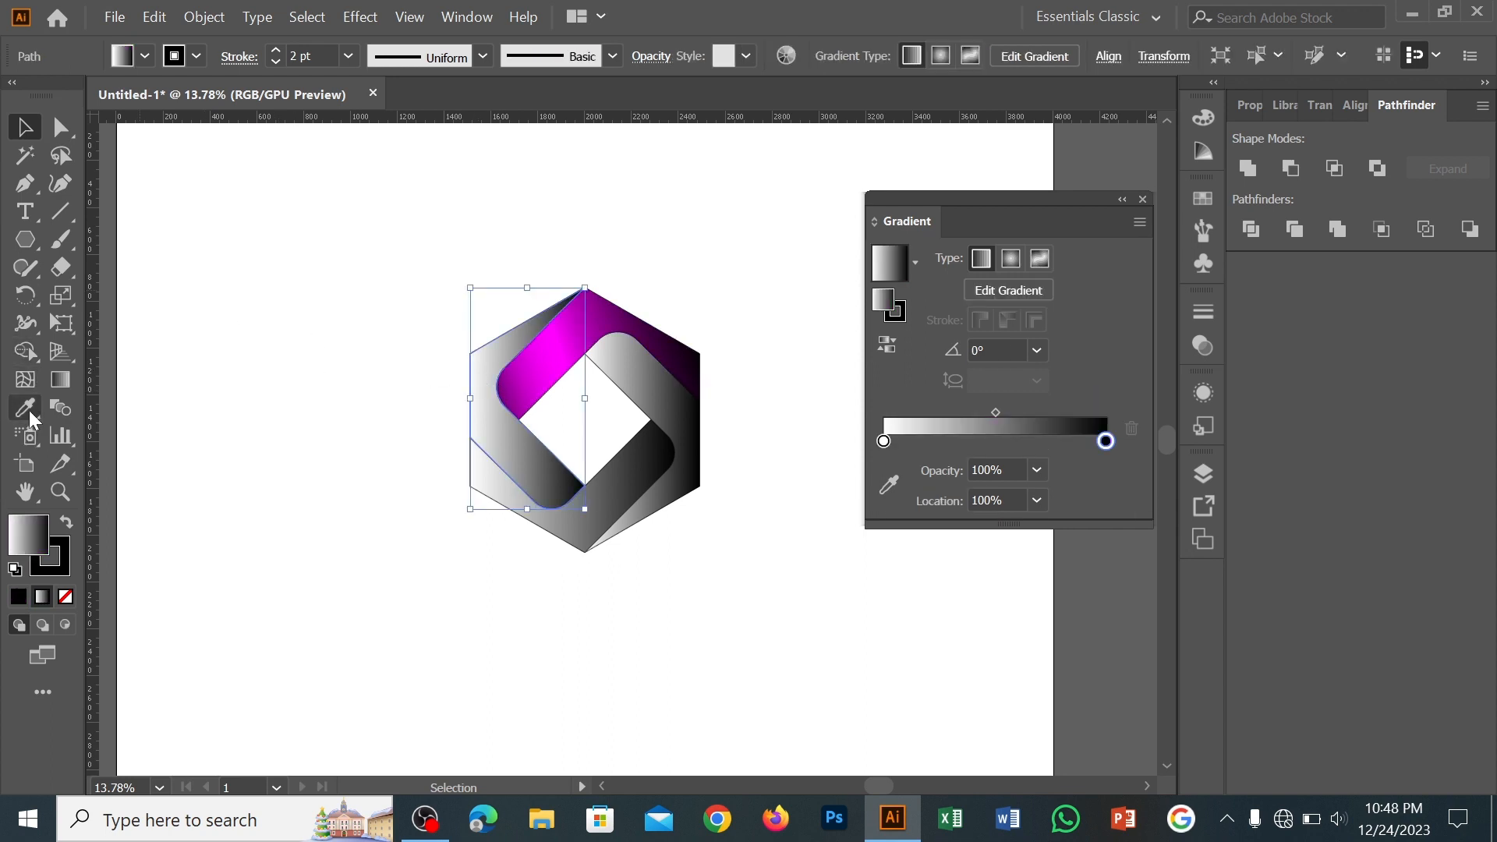
click(572, 338)
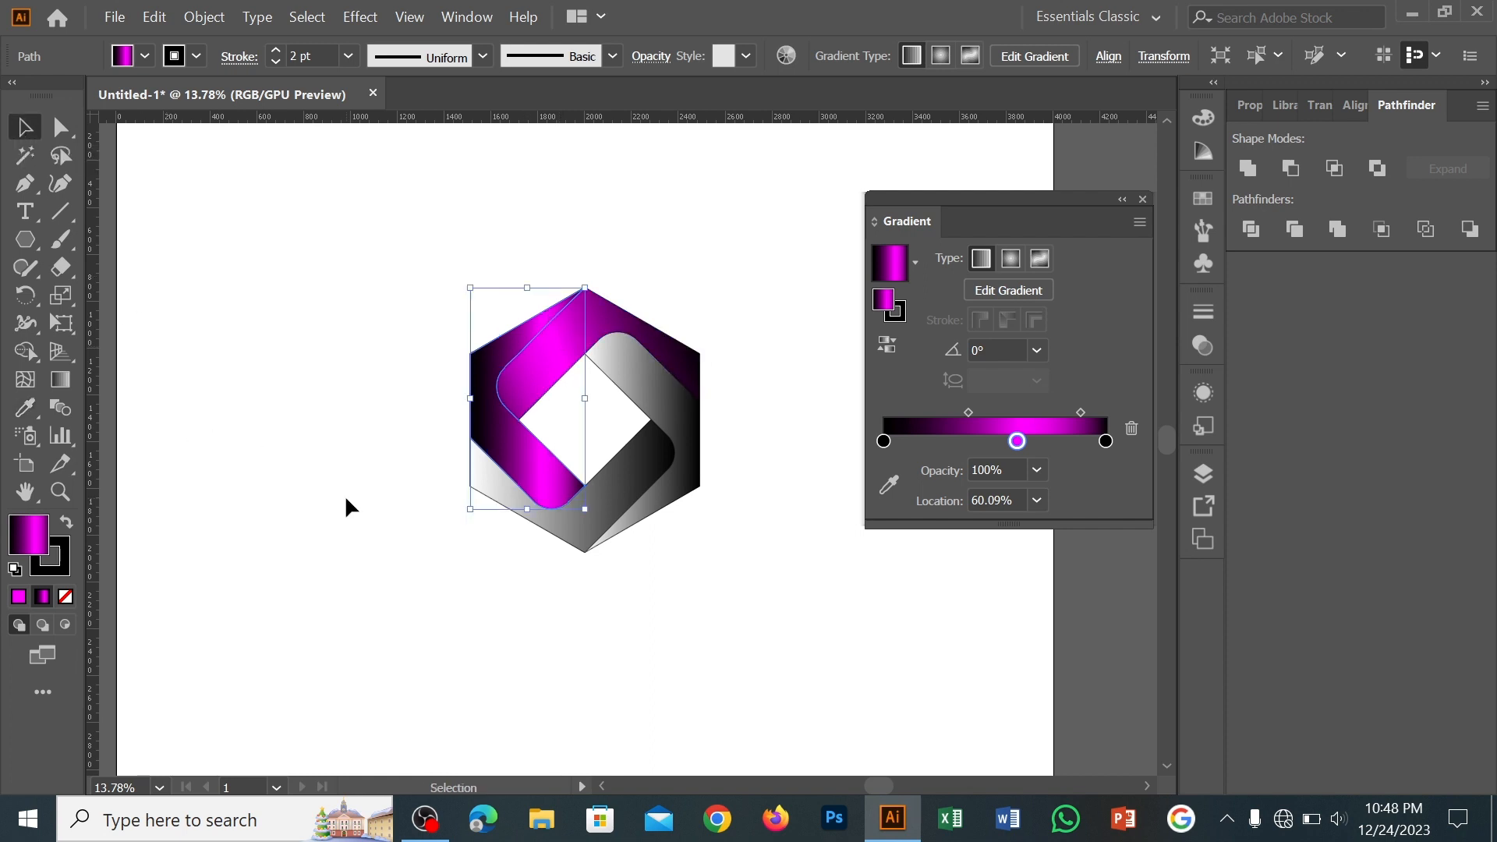
key(ctrl+z)
key(ctrl+z)
Extend the upper band's gradient past its lower-left end and place the magenta stop at 58.5%
key(g)
click(705, 322)
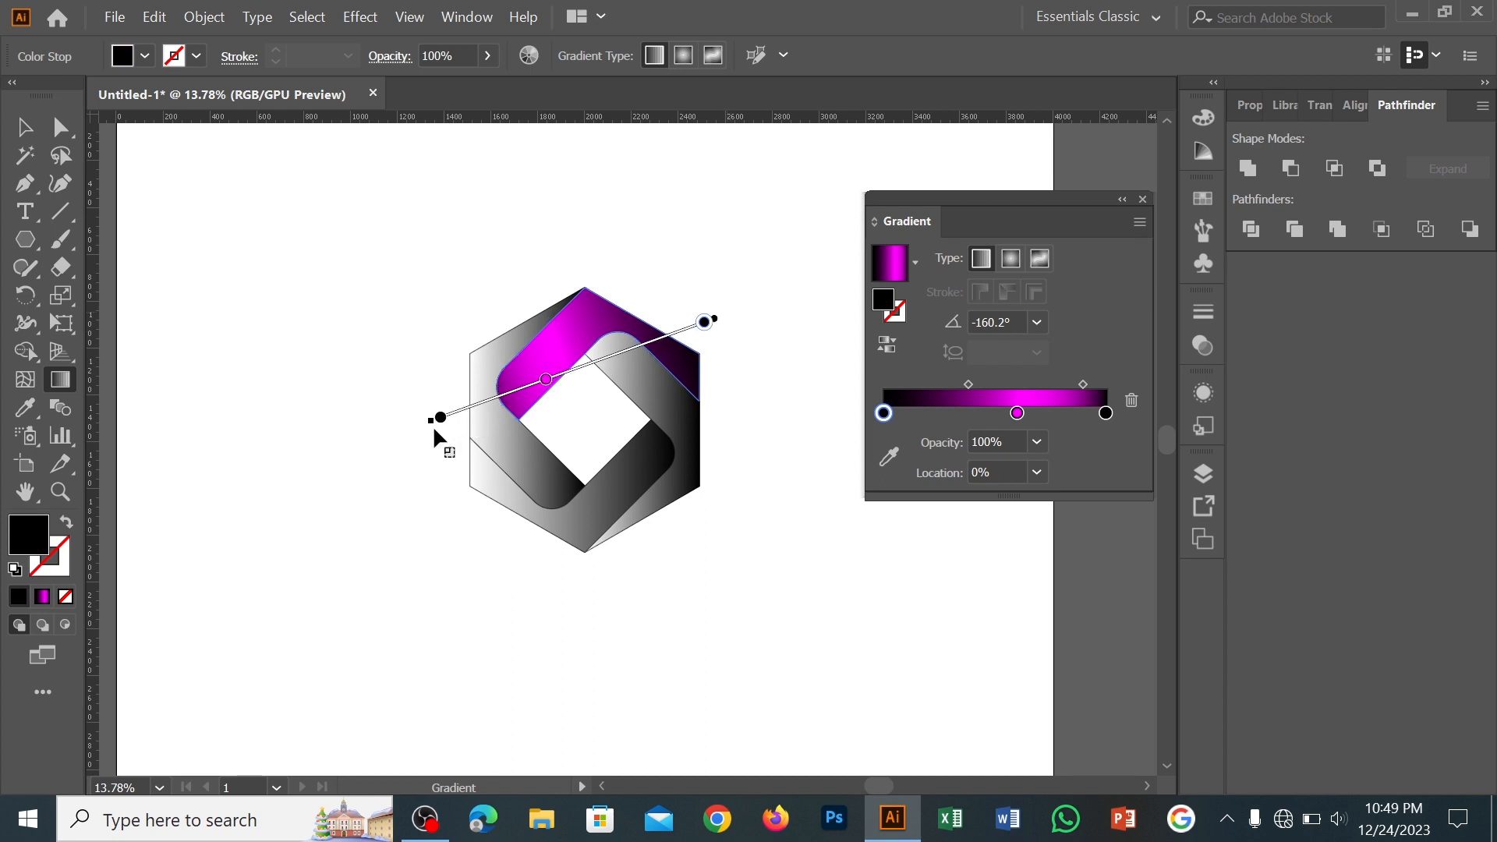
mouse_move(588, 358)
mouse_down()
mouse_move(619, 343)
mouse_move(579, 369)
mouse_move(591, 375)
mouse_up()
click(26, 128)
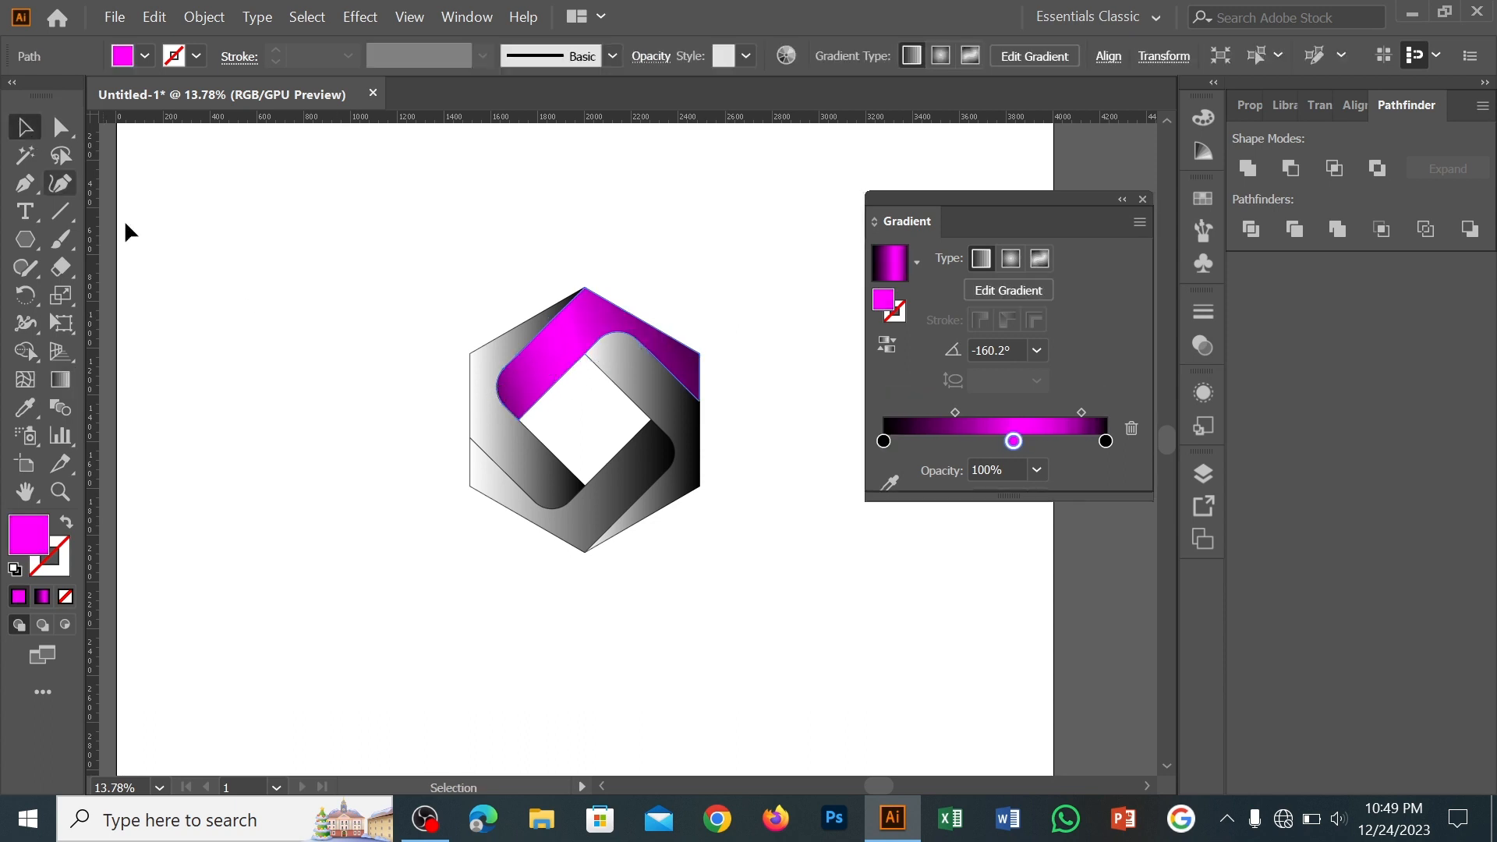
Copy the upper band's black-and-magenta gradient to the left and bottom bands with the Eyedropper
click(476, 369)
click(25, 408)
click(574, 351)
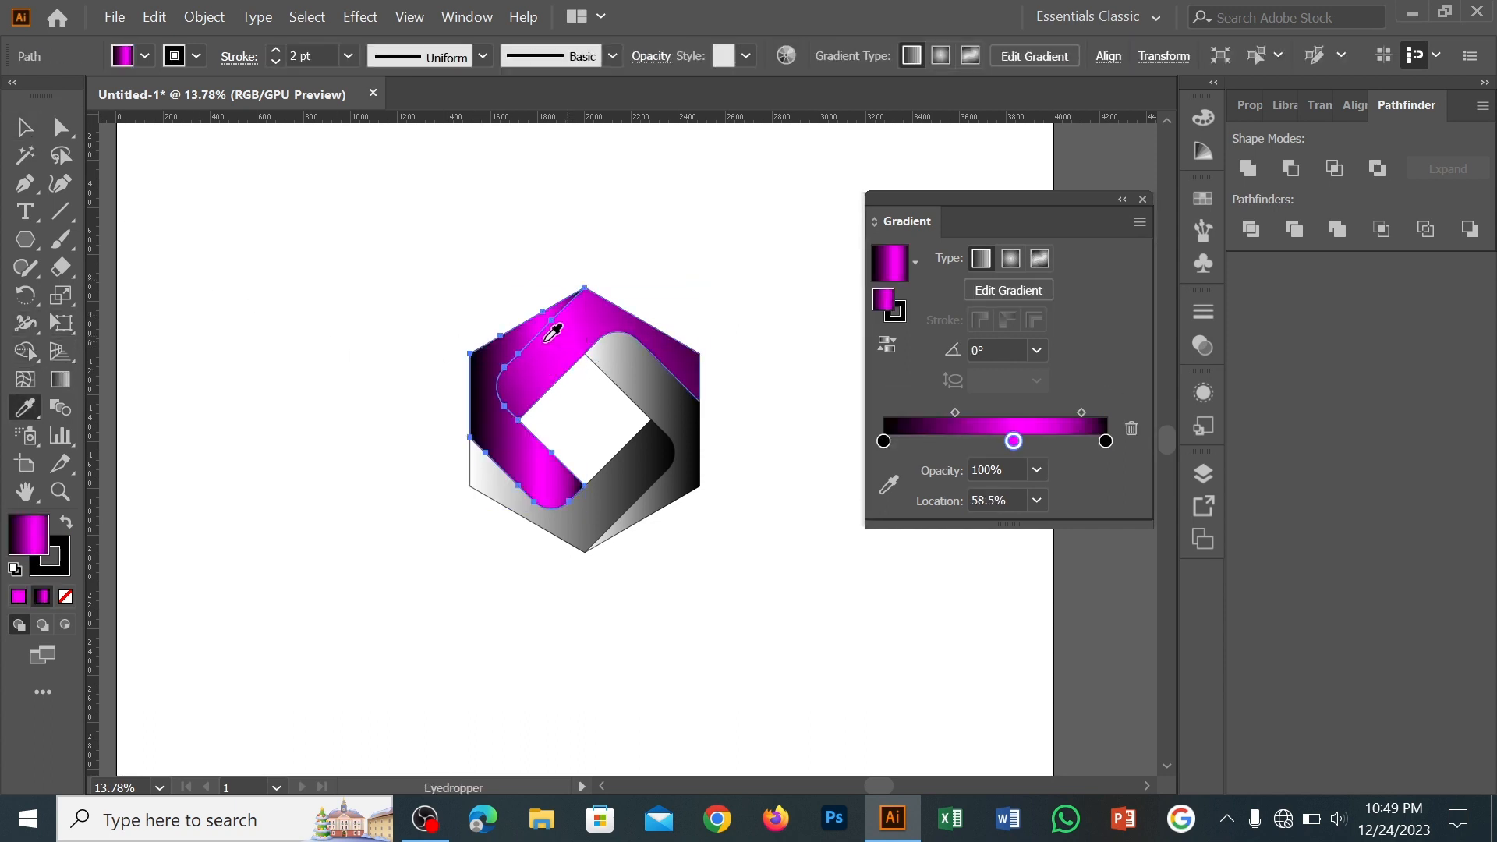
click(26, 128)
click(488, 477)
click(26, 408)
click(544, 365)
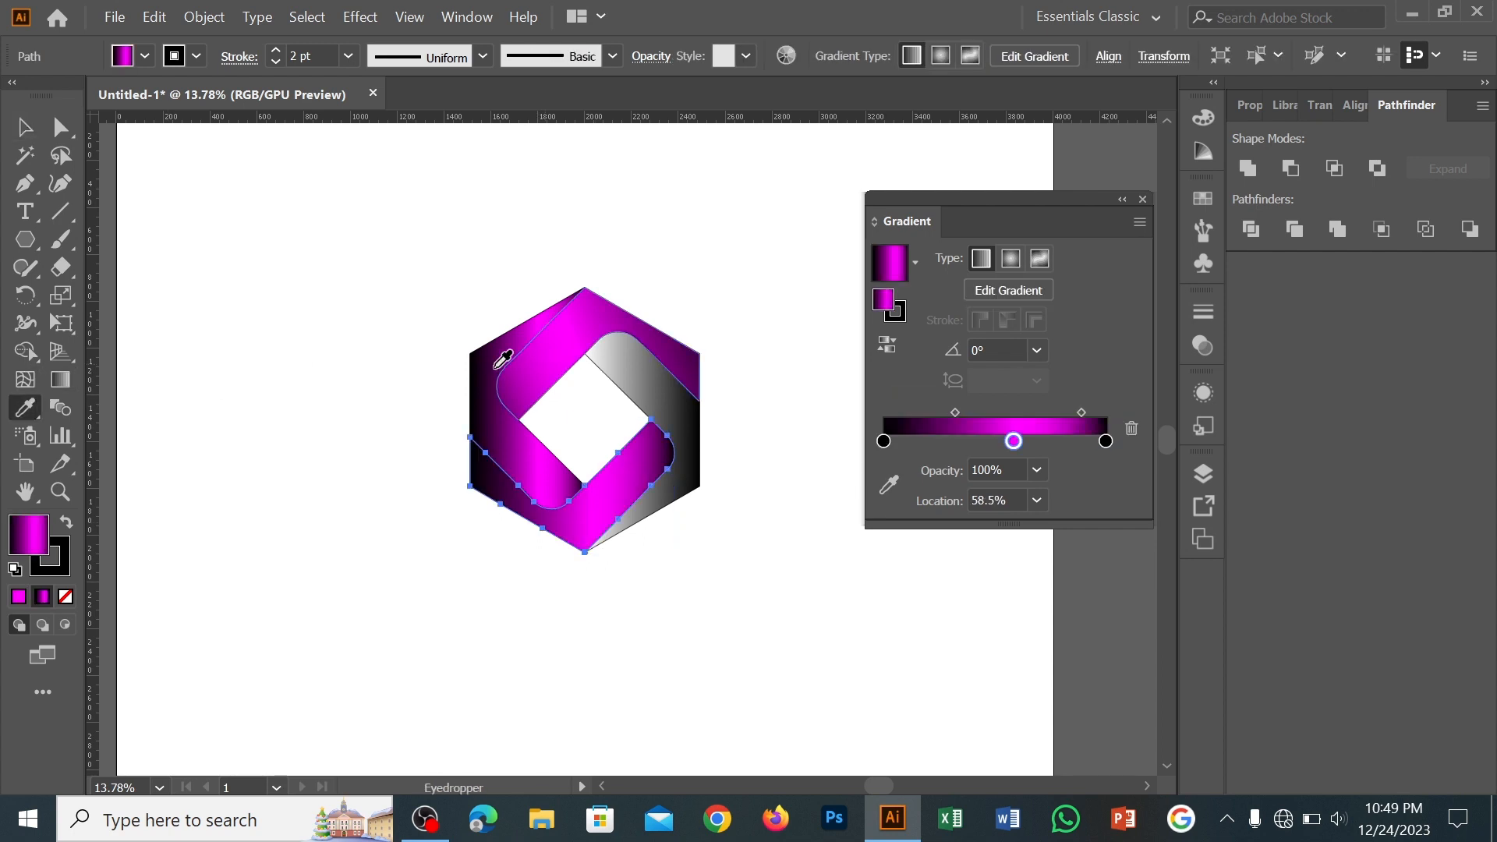
Copy the black-and-magenta gradient to the remaining right band with the Eyedropper and deselect the logo
click(26, 128)
click(692, 444)
click(26, 408)
click(539, 463)
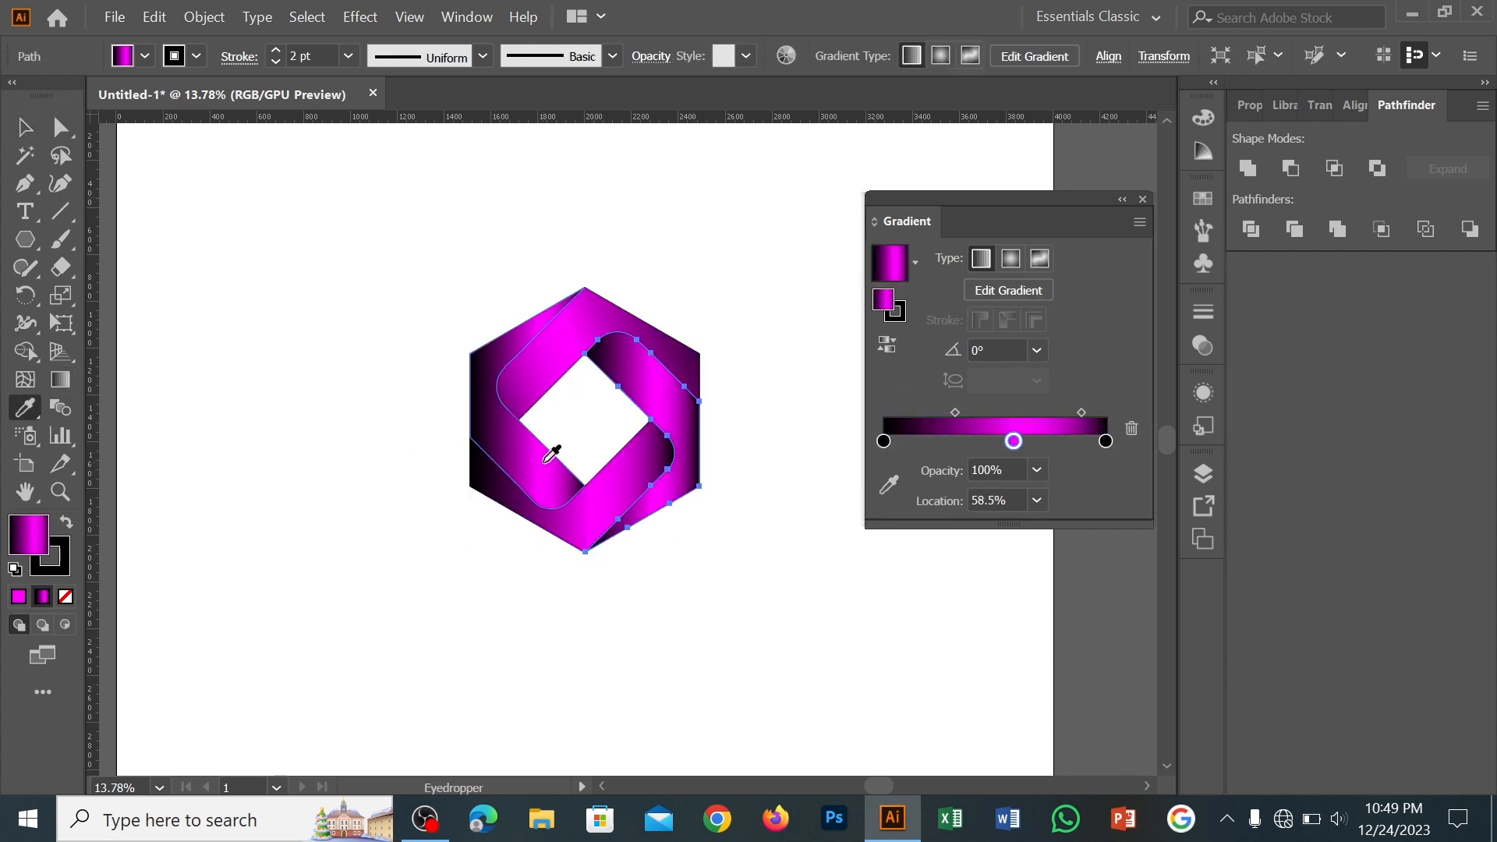
click(26, 128)
click(309, 320)
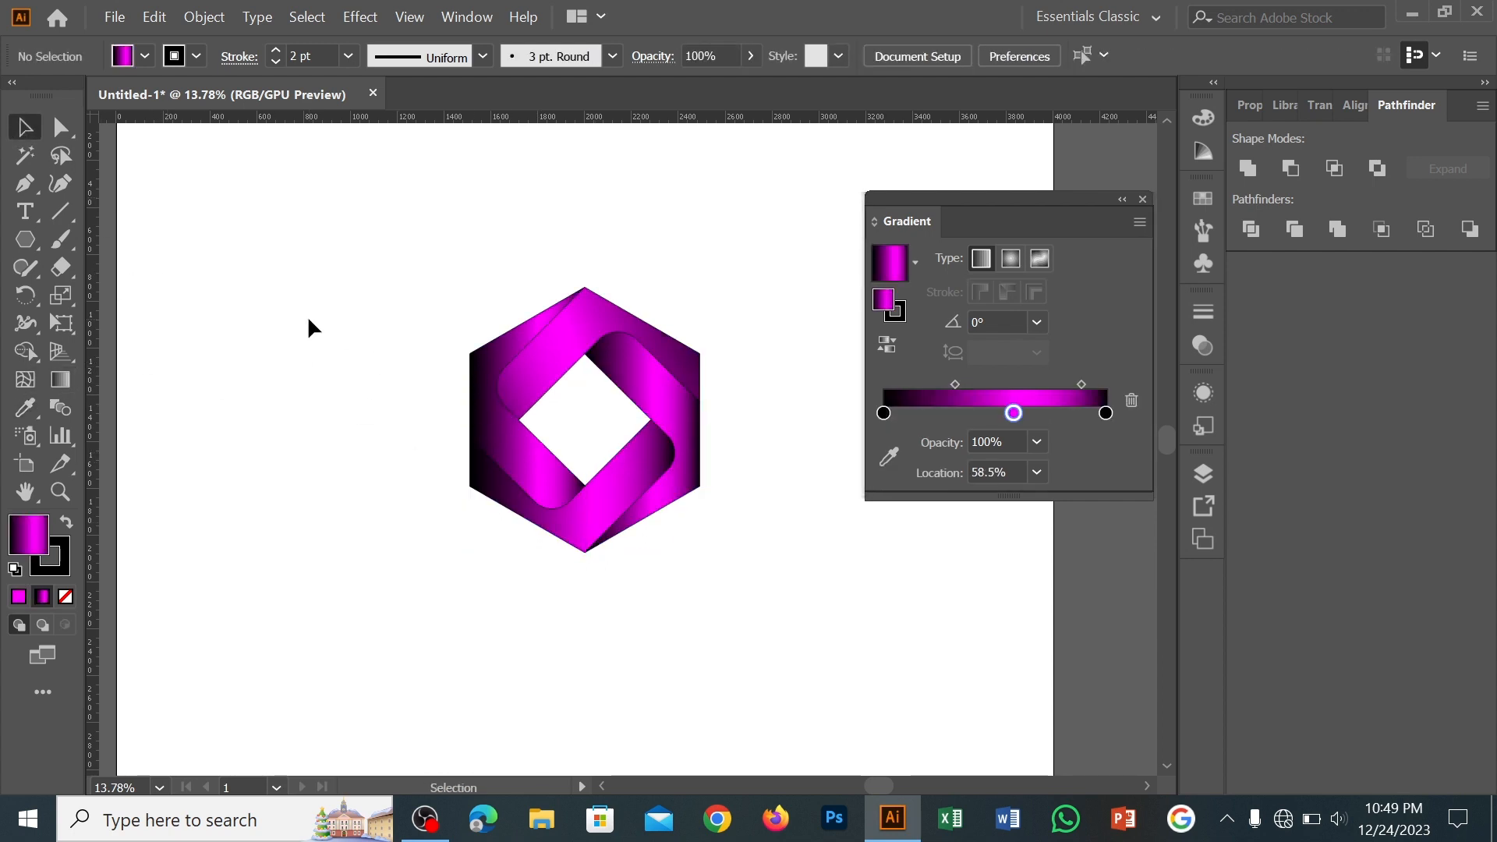
Move the Gradient panel clear of the artwork and redraw the left band's gradient diagonally down to the right at about -50.7°
drag(1030, 211, 1251, 146)
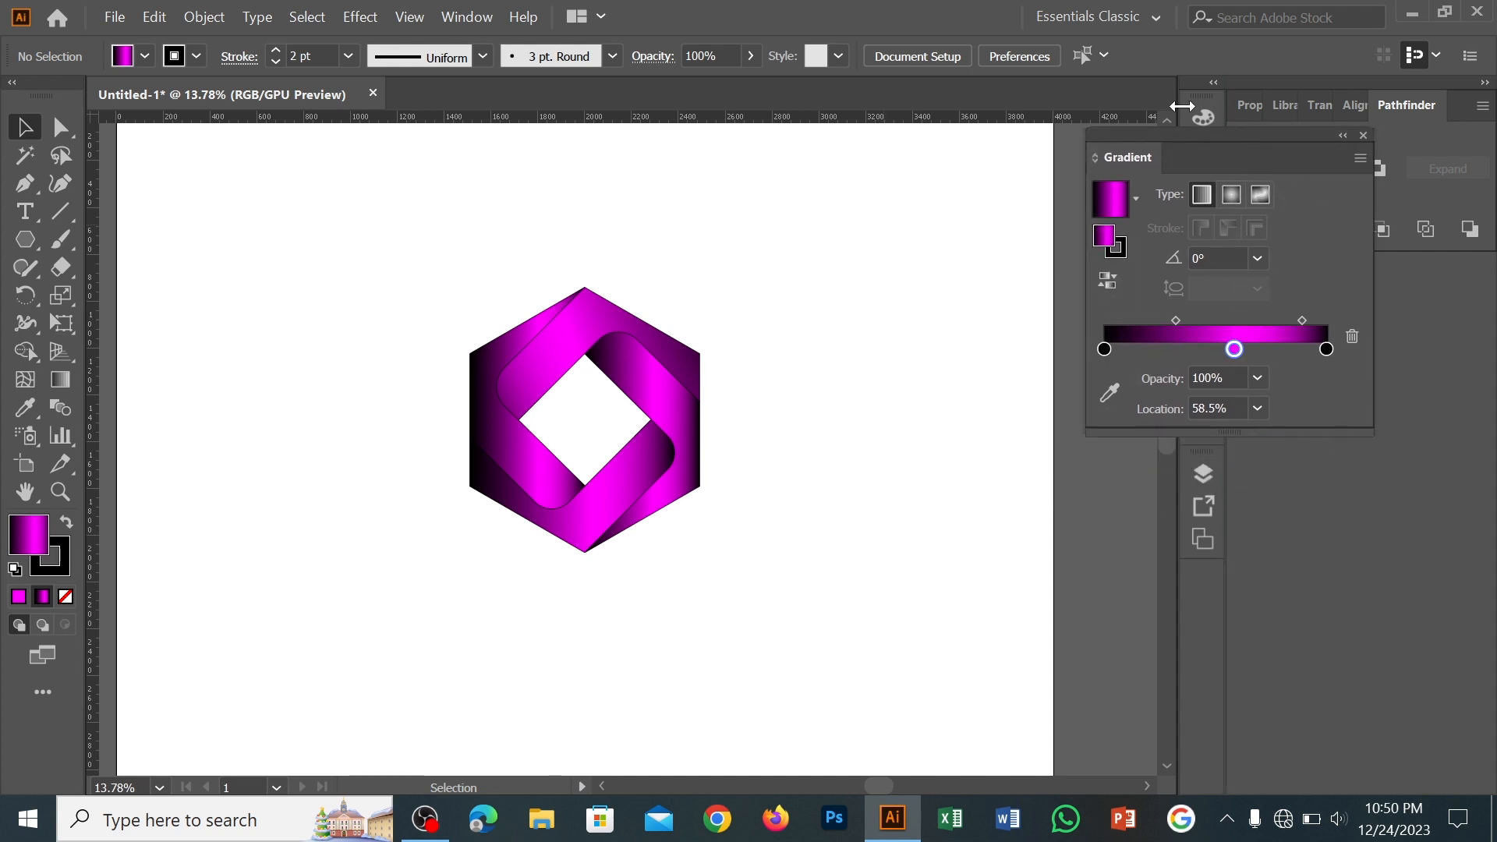
click(500, 435)
click(61, 381)
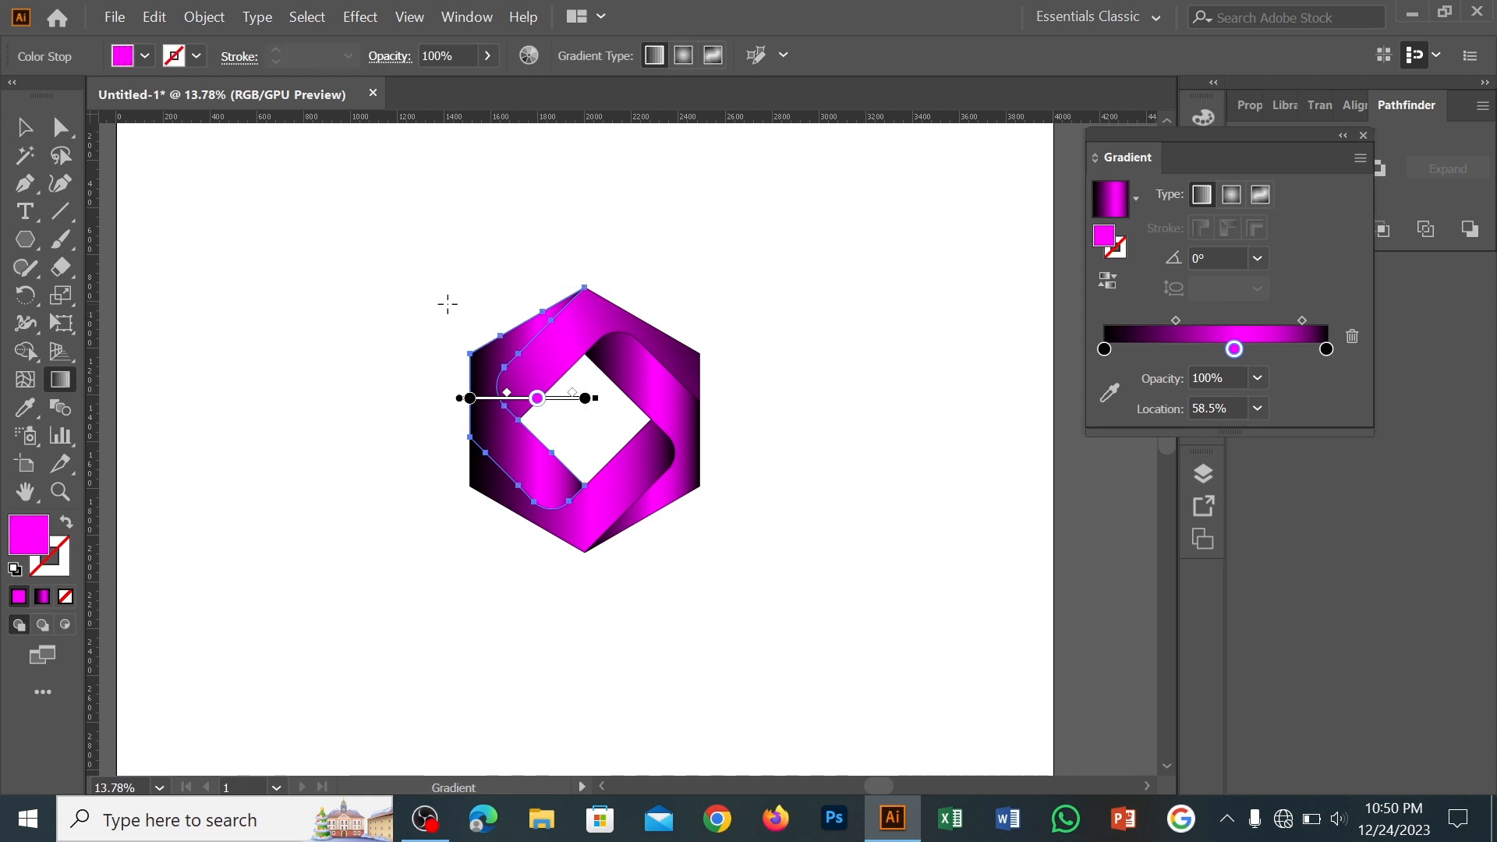
drag(446, 301, 559, 553)
drag(413, 332, 584, 539)
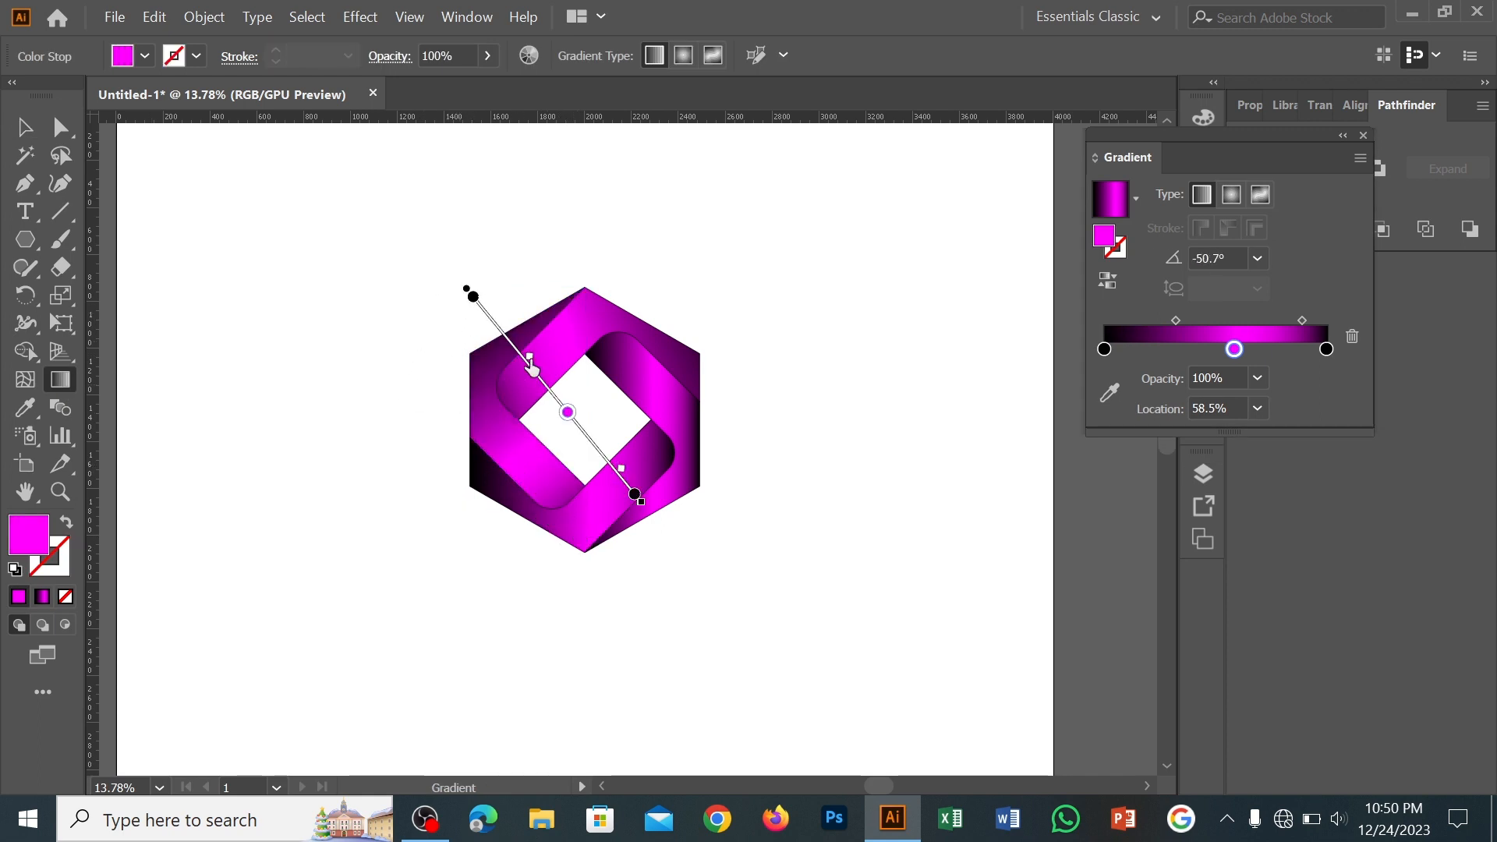
mouse_move(530, 358)
mouse_down()
mouse_move(552, 387)
mouse_move(529, 357)
mouse_up()
drag(471, 299, 453, 282)
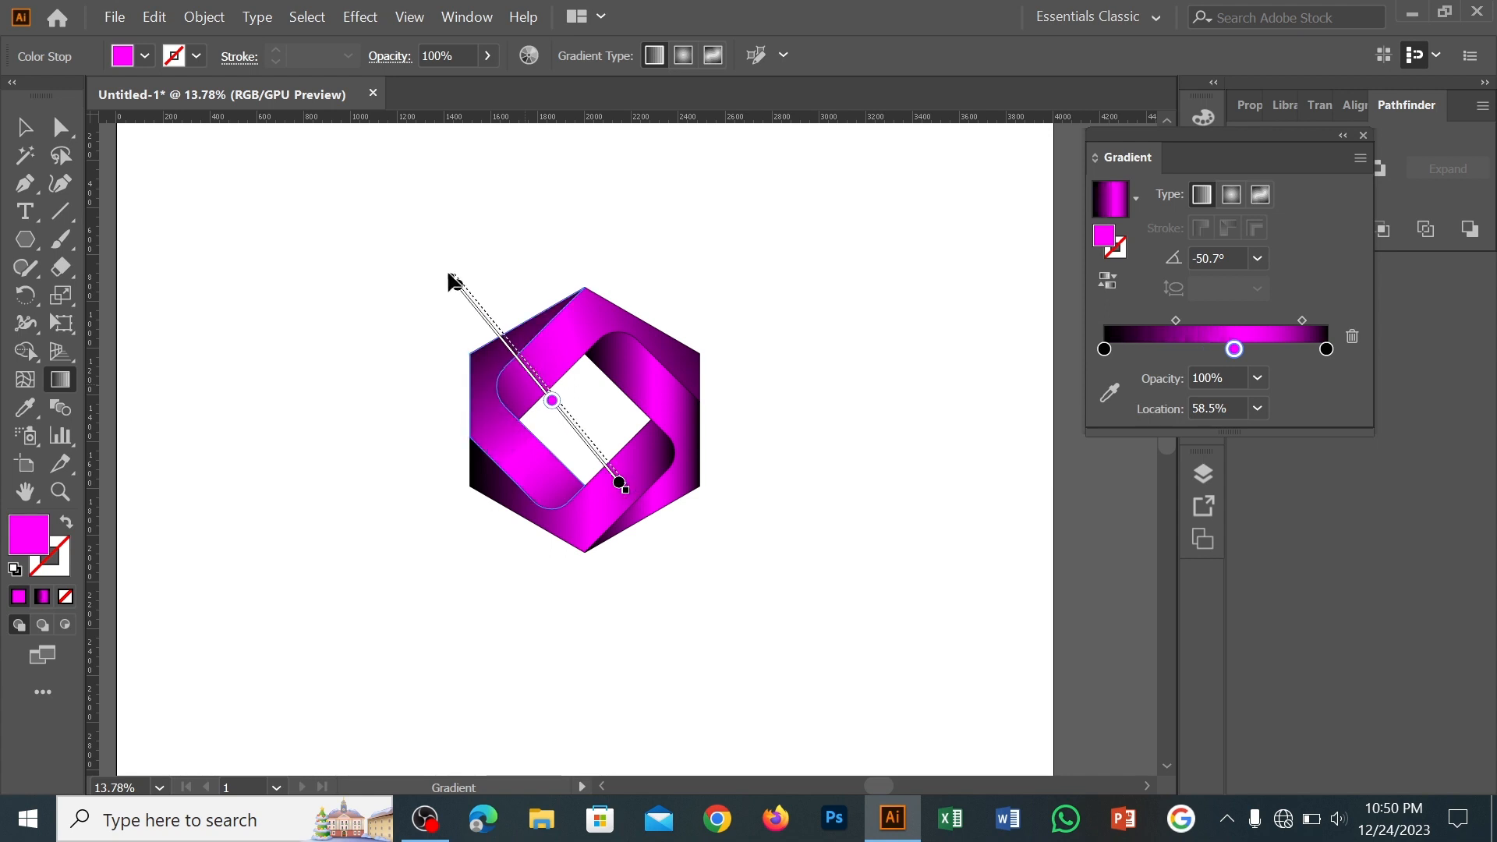
Place the left band's magenta stop at 50.75%, adjust the midpoints on both sides of it, and deselect the band
mouse_move(534, 372)
mouse_down()
mouse_move(509, 402)
mouse_move(547, 389)
mouse_up()
mouse_move(513, 339)
mouse_down()
mouse_move(491, 316)
mouse_move(503, 331)
mouse_up()
drag(609, 459, 601, 452)
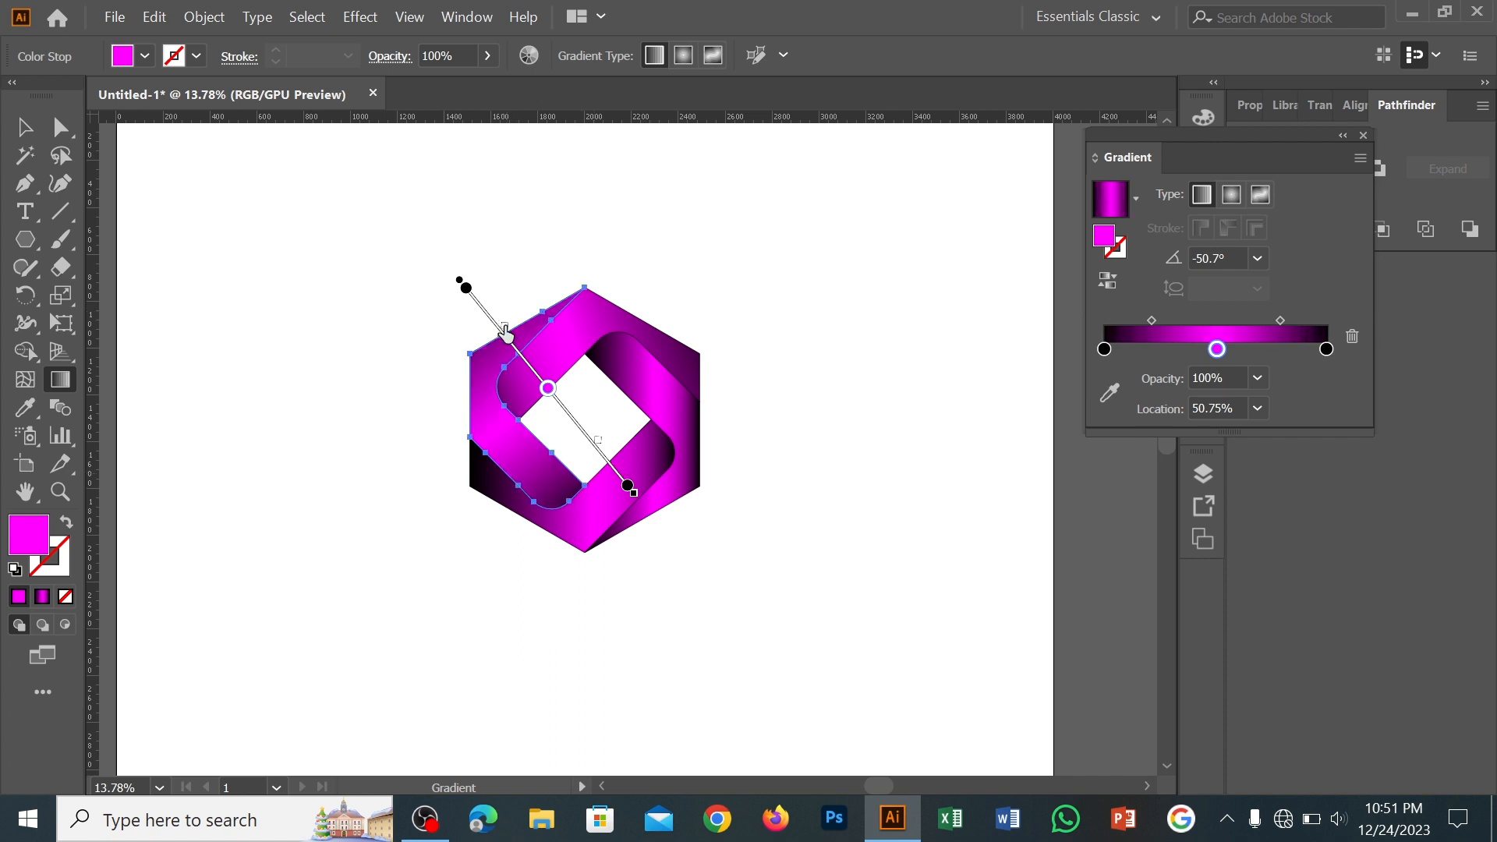
drag(507, 333, 504, 331)
key(v)
click(278, 303)
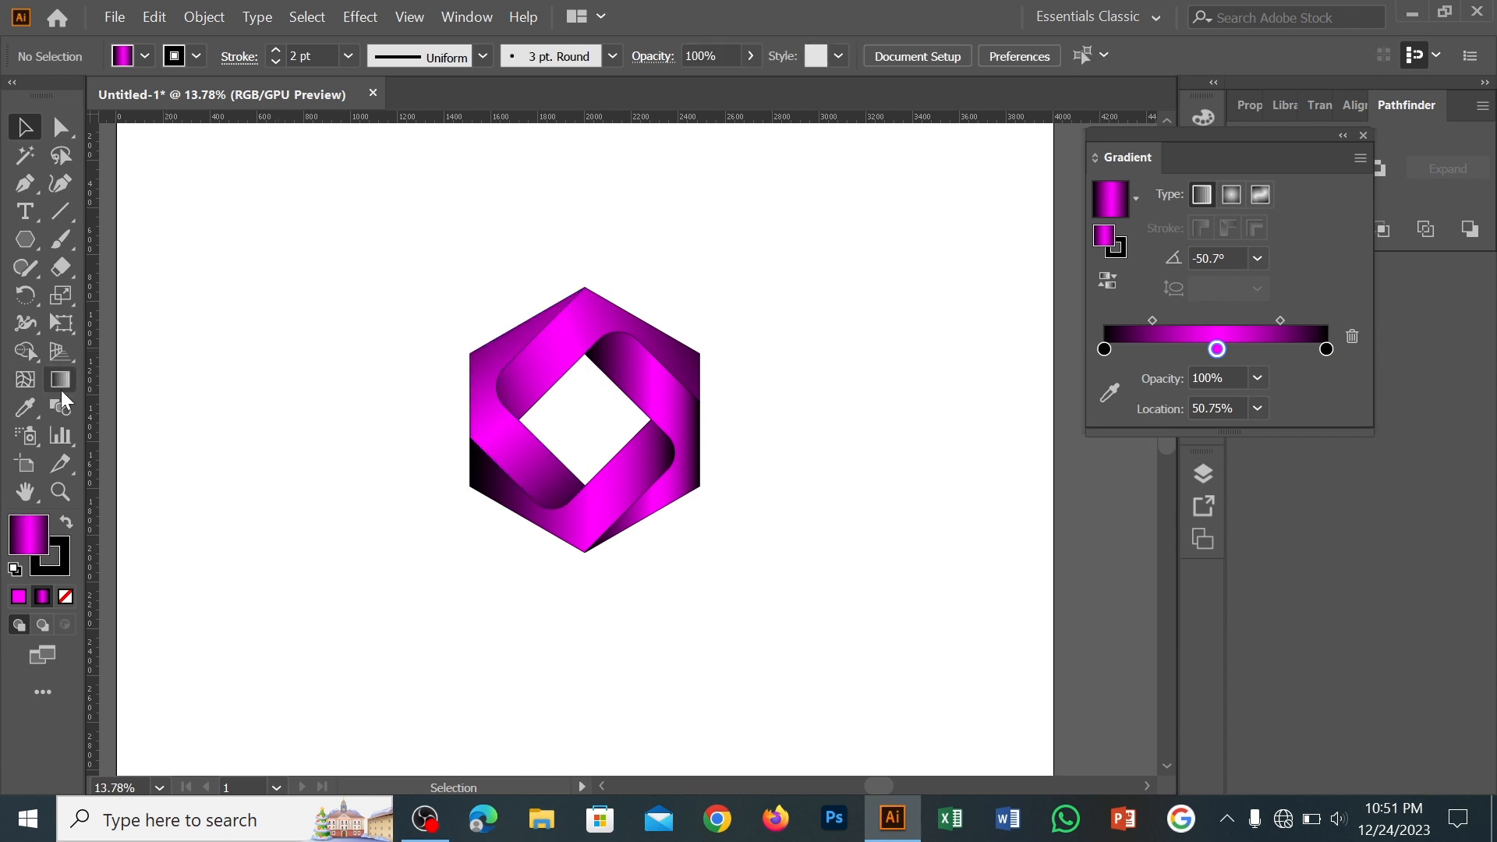
Examine the edge between the left and upper bands up close, then the whole logo
scroll(520, 369, up, 5)
drag(417, 381, 499, 379)
click(31, 127)
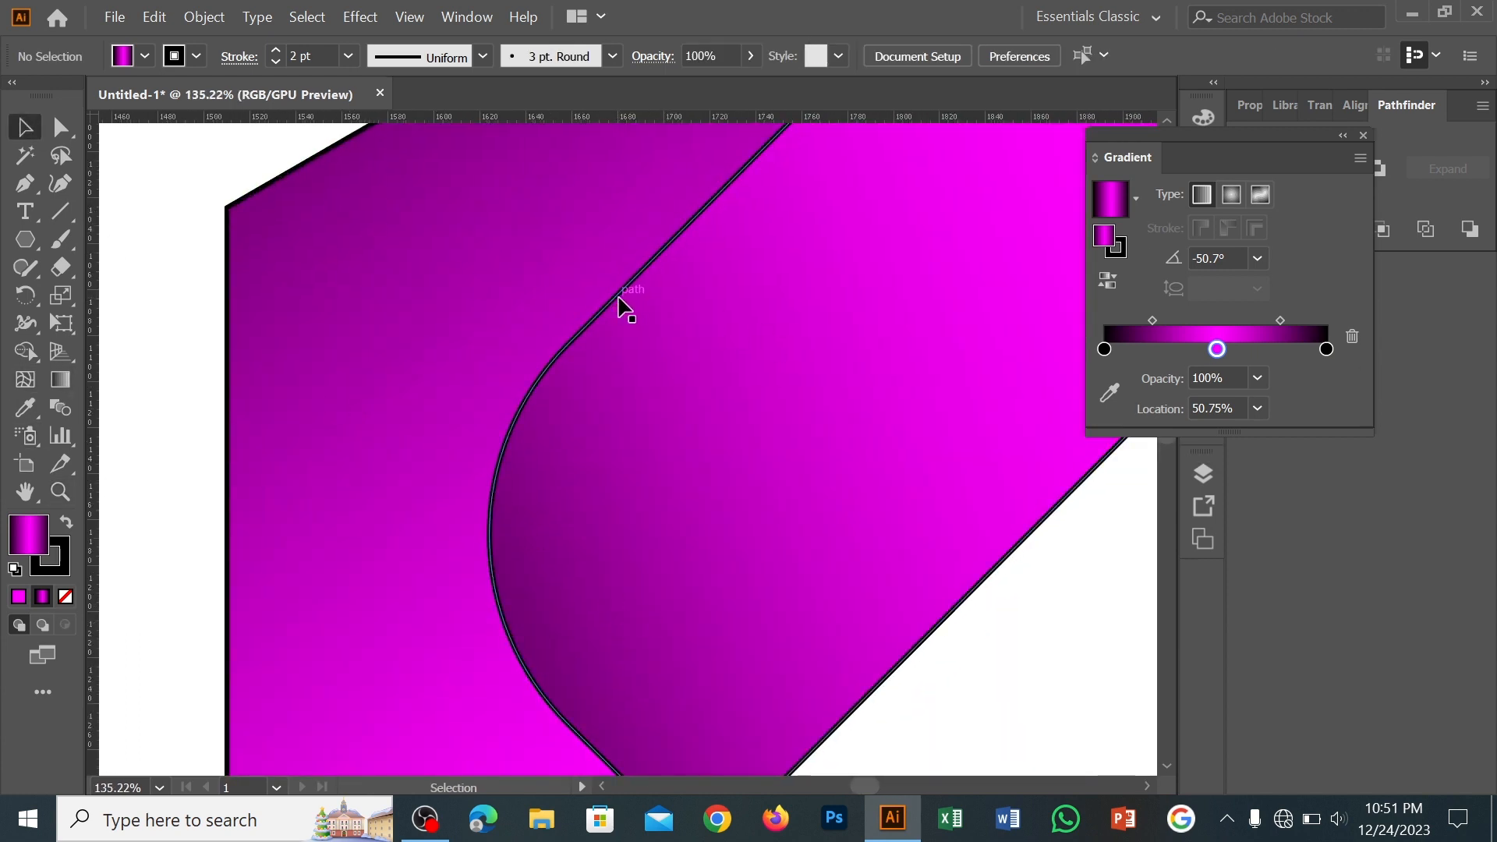
click(620, 300)
click(28, 411)
click(26, 127)
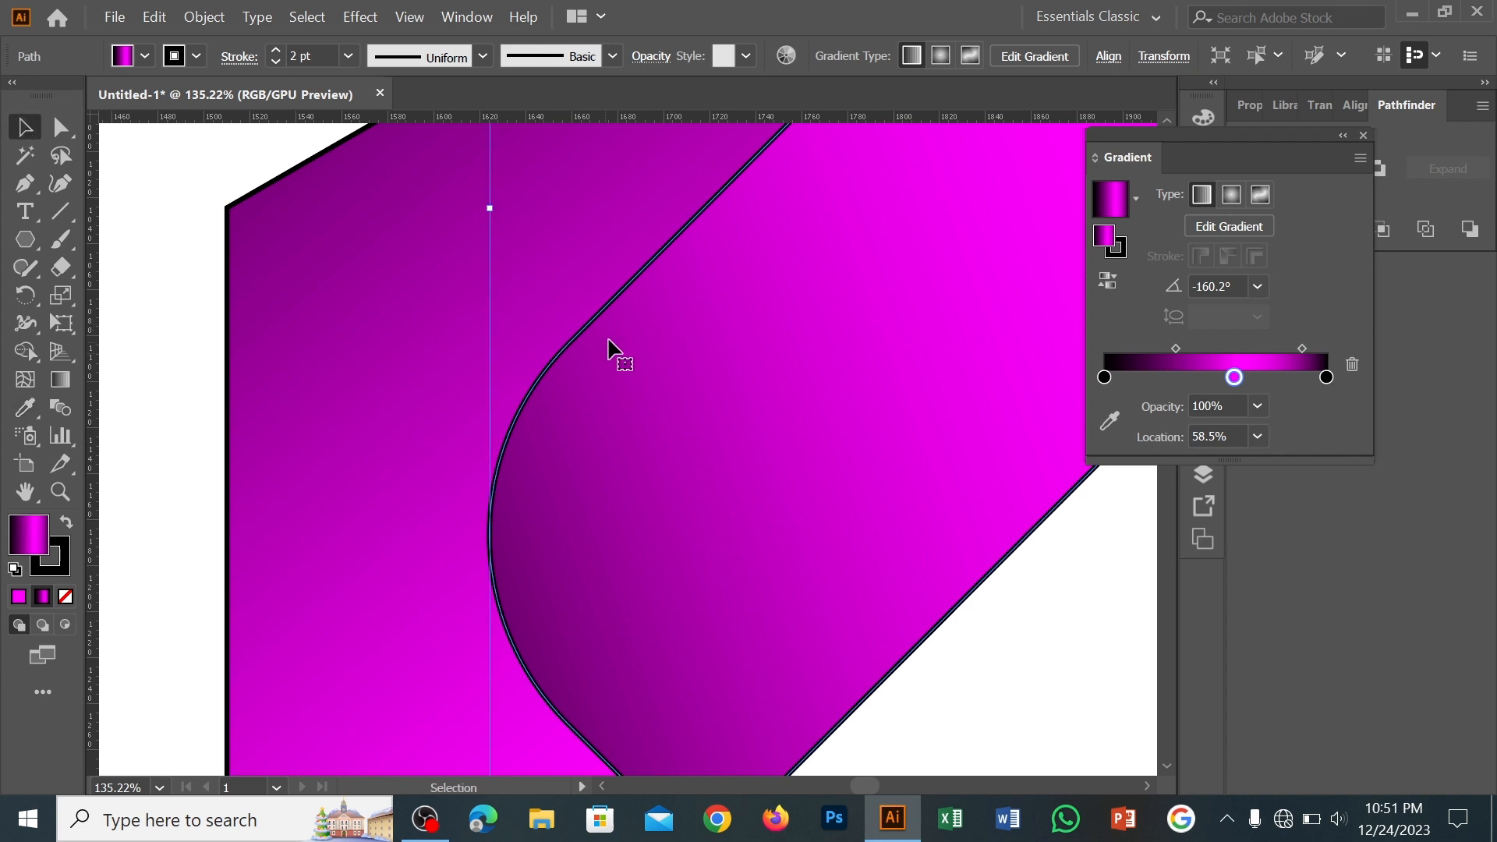
key(z)
drag(646, 334, 488, 494)
drag(624, 390, 552, 433)
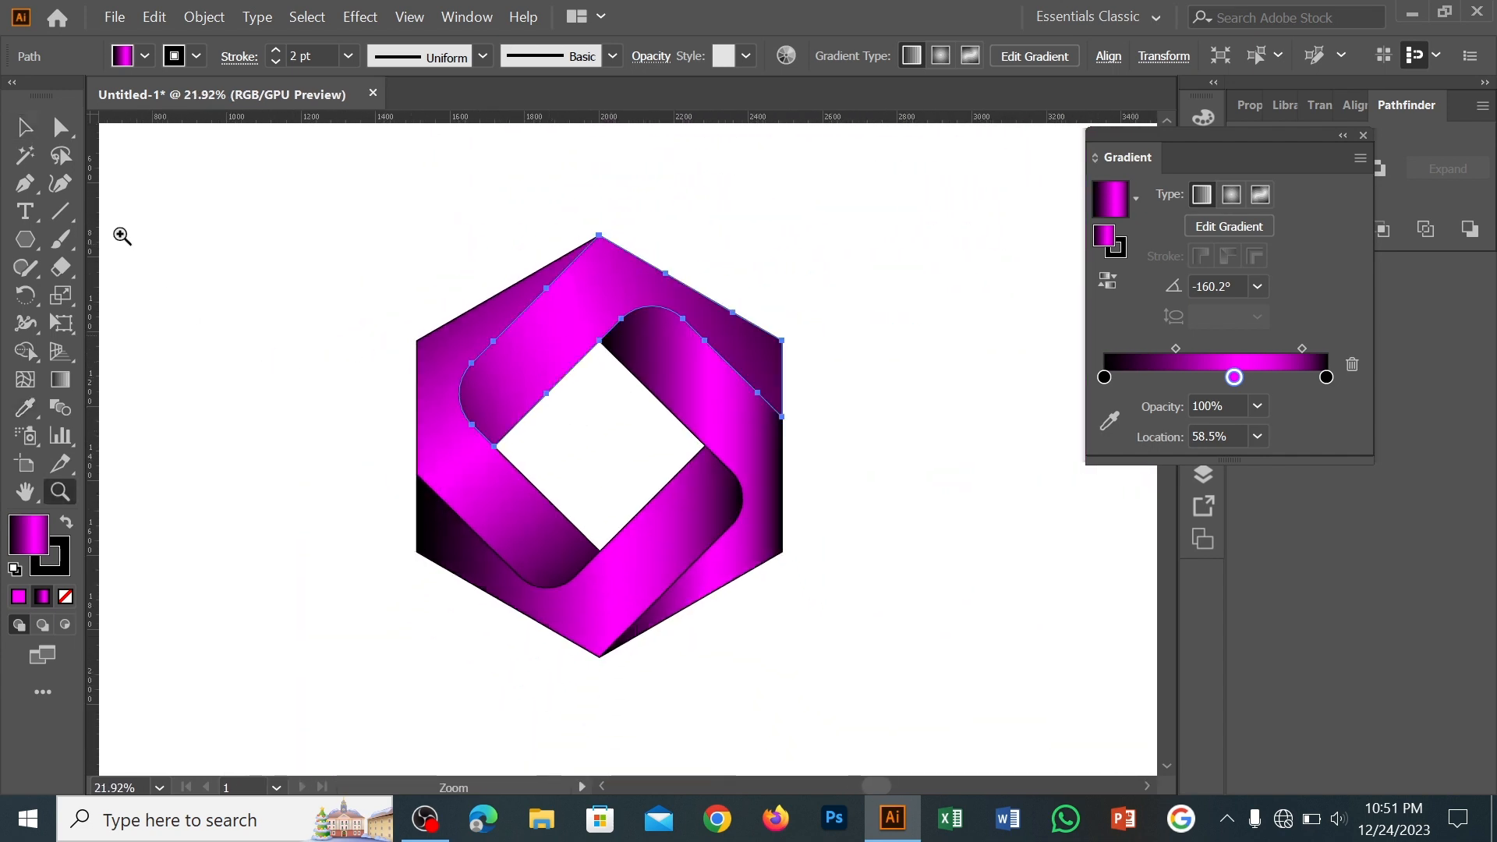
key(v)
click(937, 291)
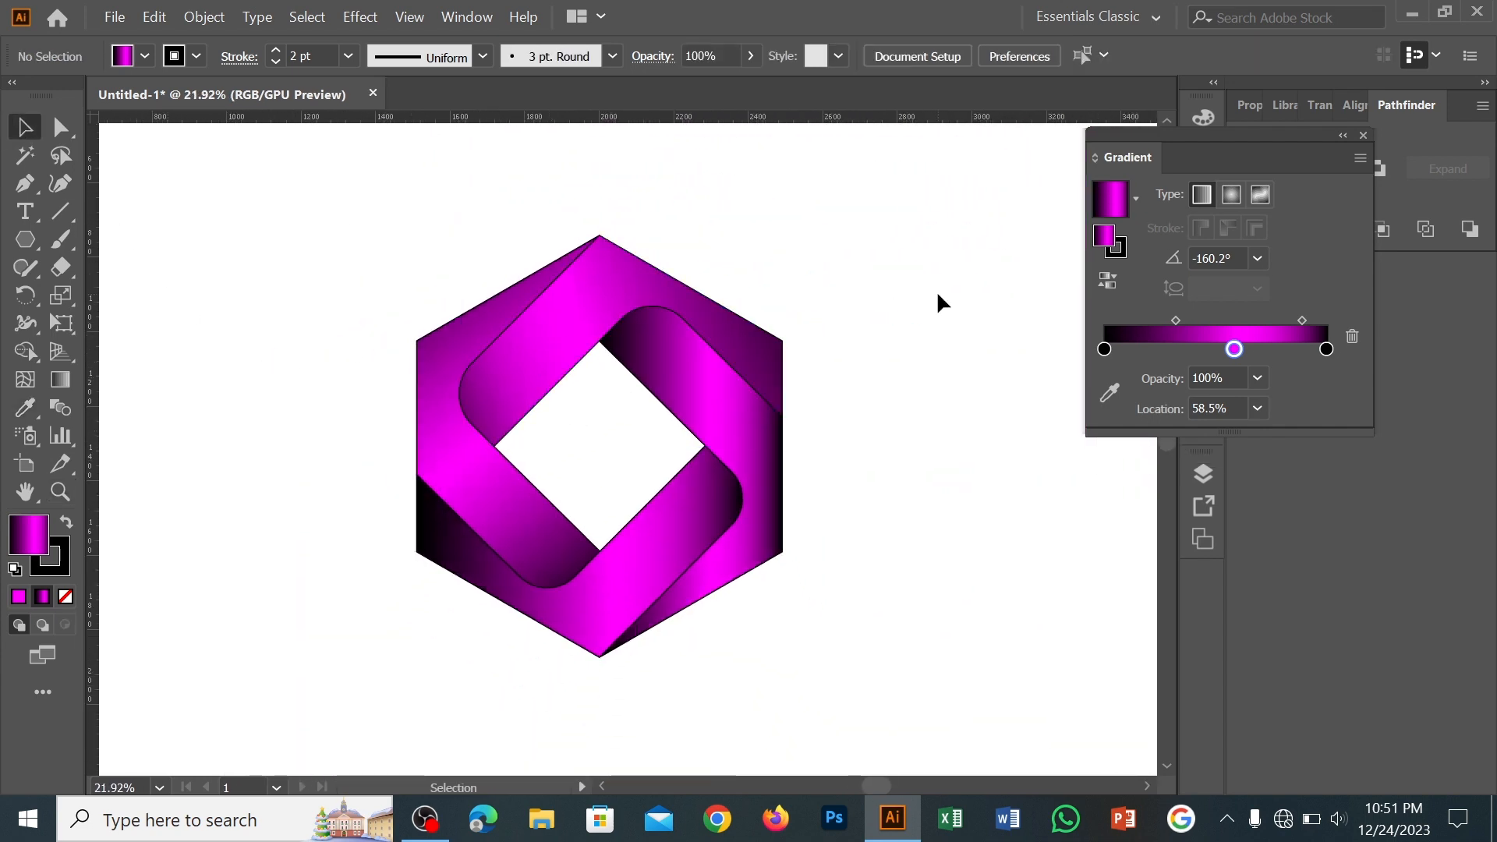
Redraw the upper band's gradient diagonally down to the left at about -140.6° and extend its lower-left end
click(542, 538)
click(60, 379)
drag(766, 265, 551, 434)
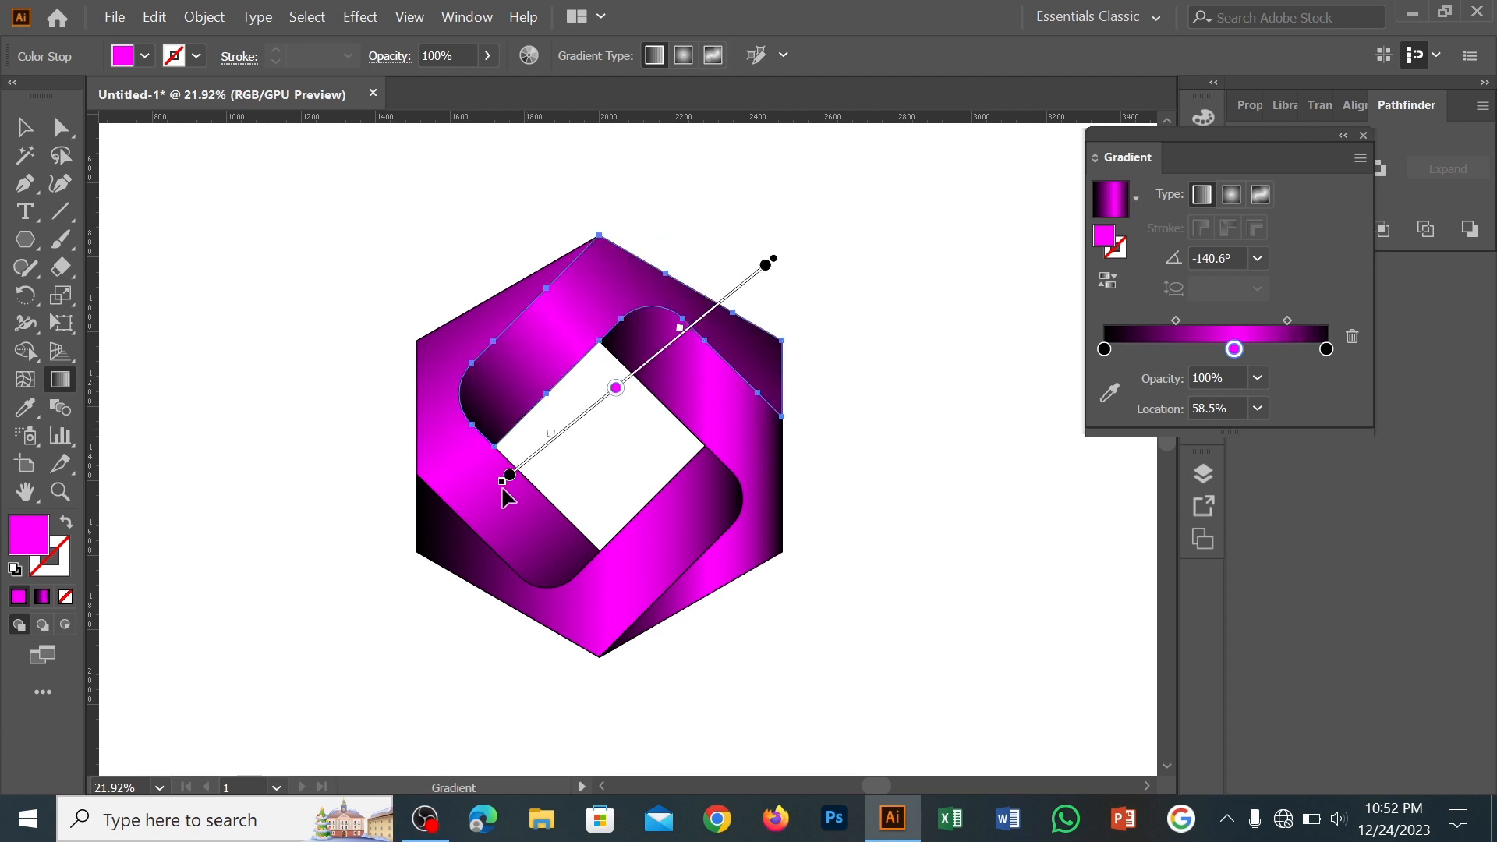
drag(503, 490, 457, 515)
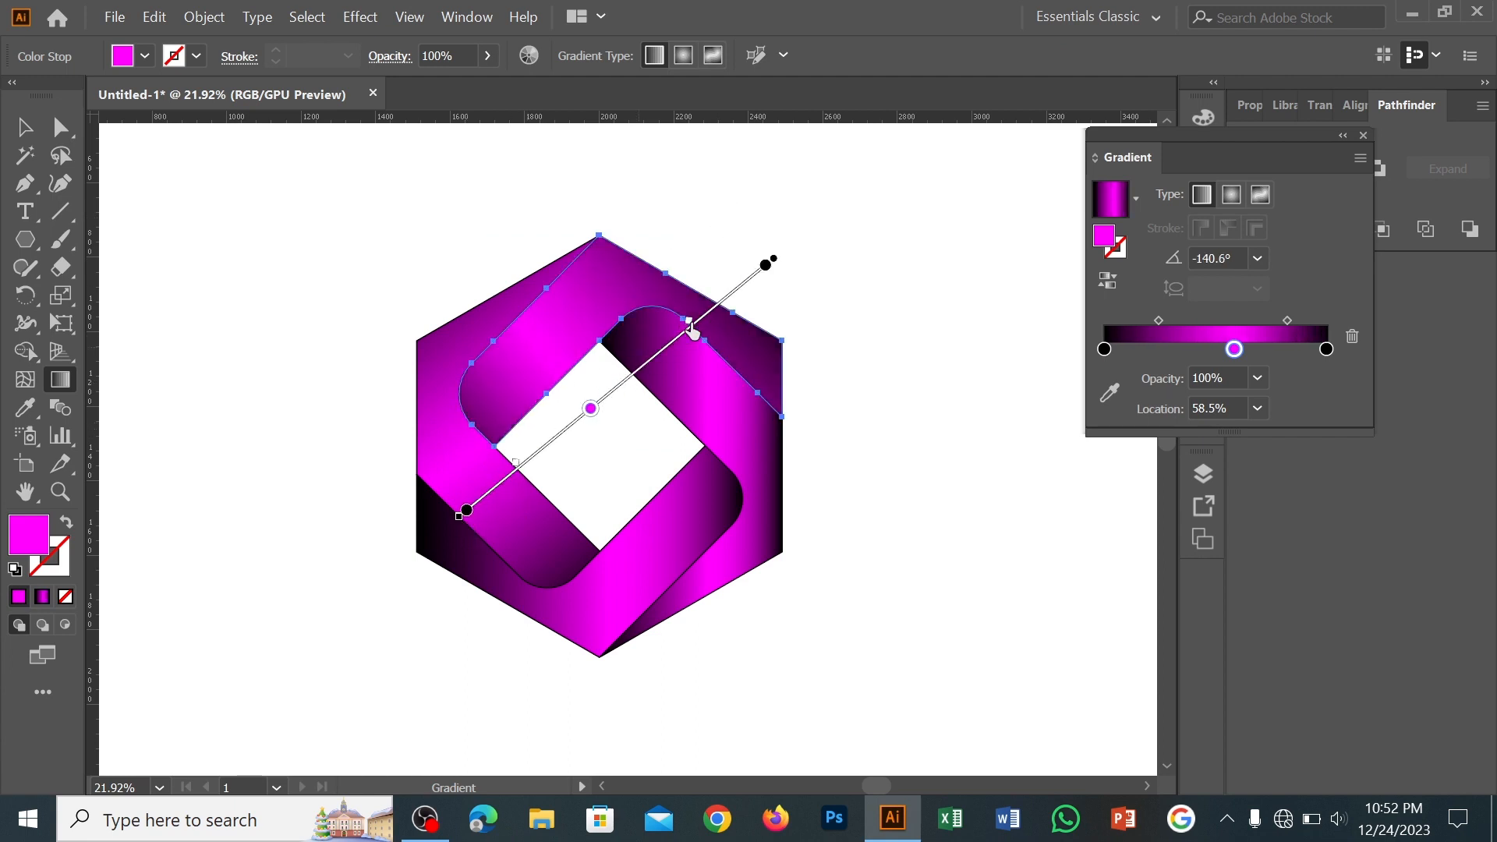
Adjust the upper band's gradient midpoint, move its end black stop inward, place the magenta stop at 59.91%, and deselect
drag(515, 461, 534, 450)
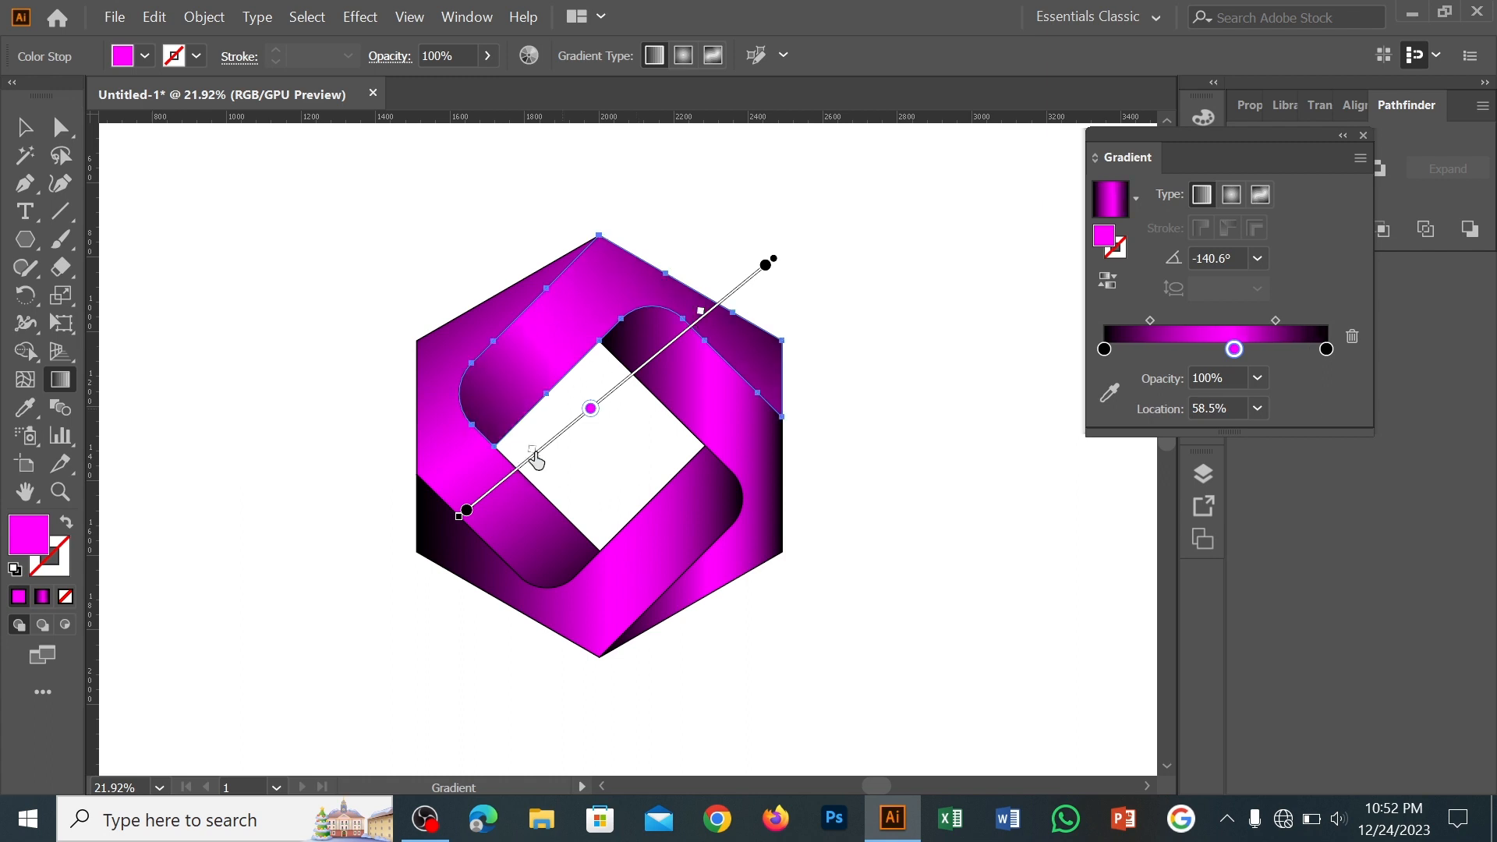
drag(467, 510, 487, 493)
drag(591, 408, 587, 412)
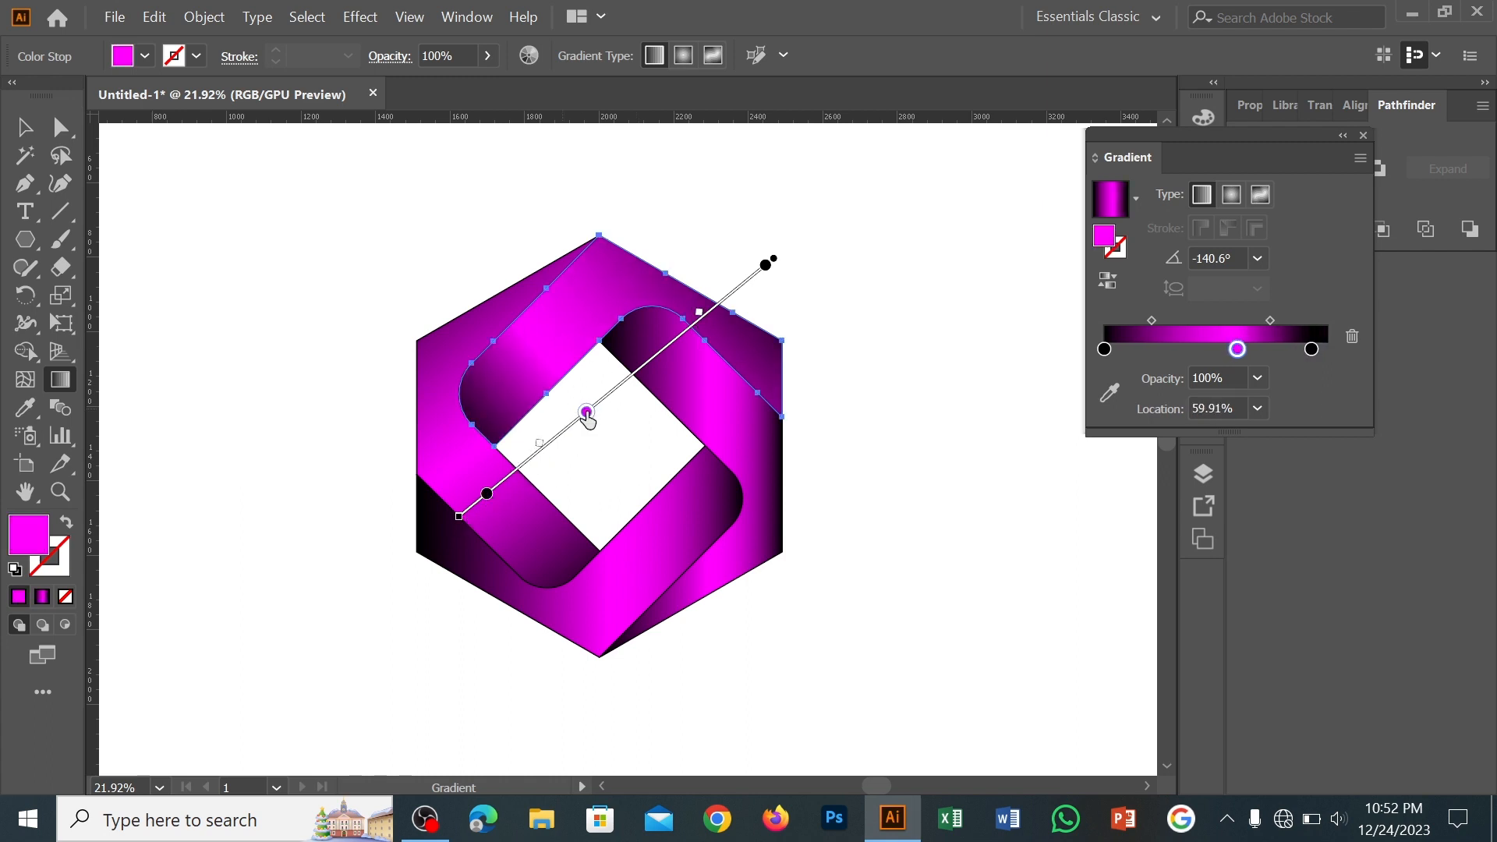
click(22, 131)
click(330, 265)
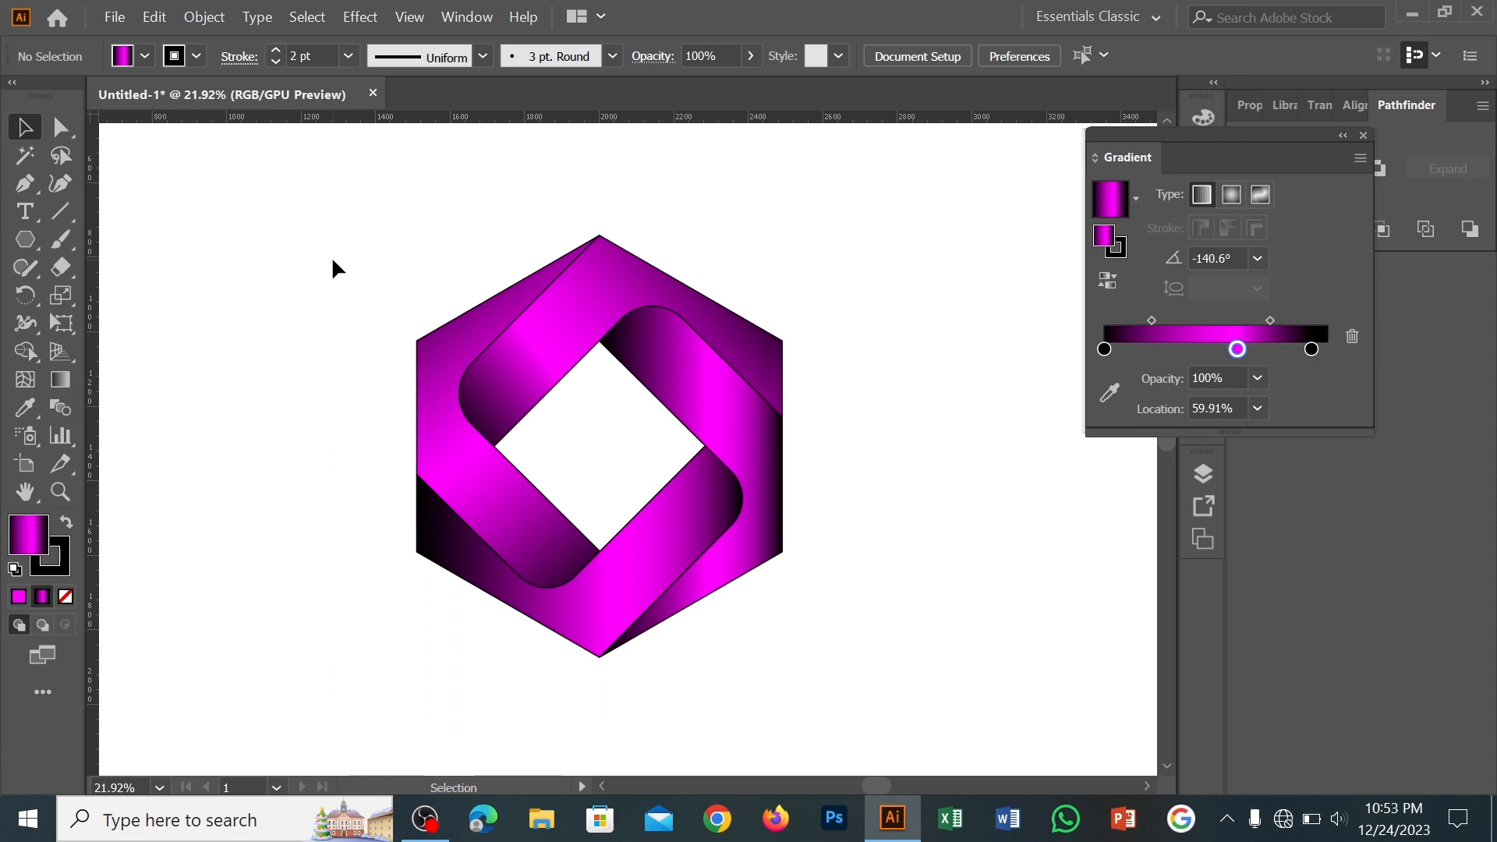
Redraw the right band's gradient diagonally up to the left at about 127.7°, fine-tune its midpoints and position, and deselect
click(724, 405)
click(60, 380)
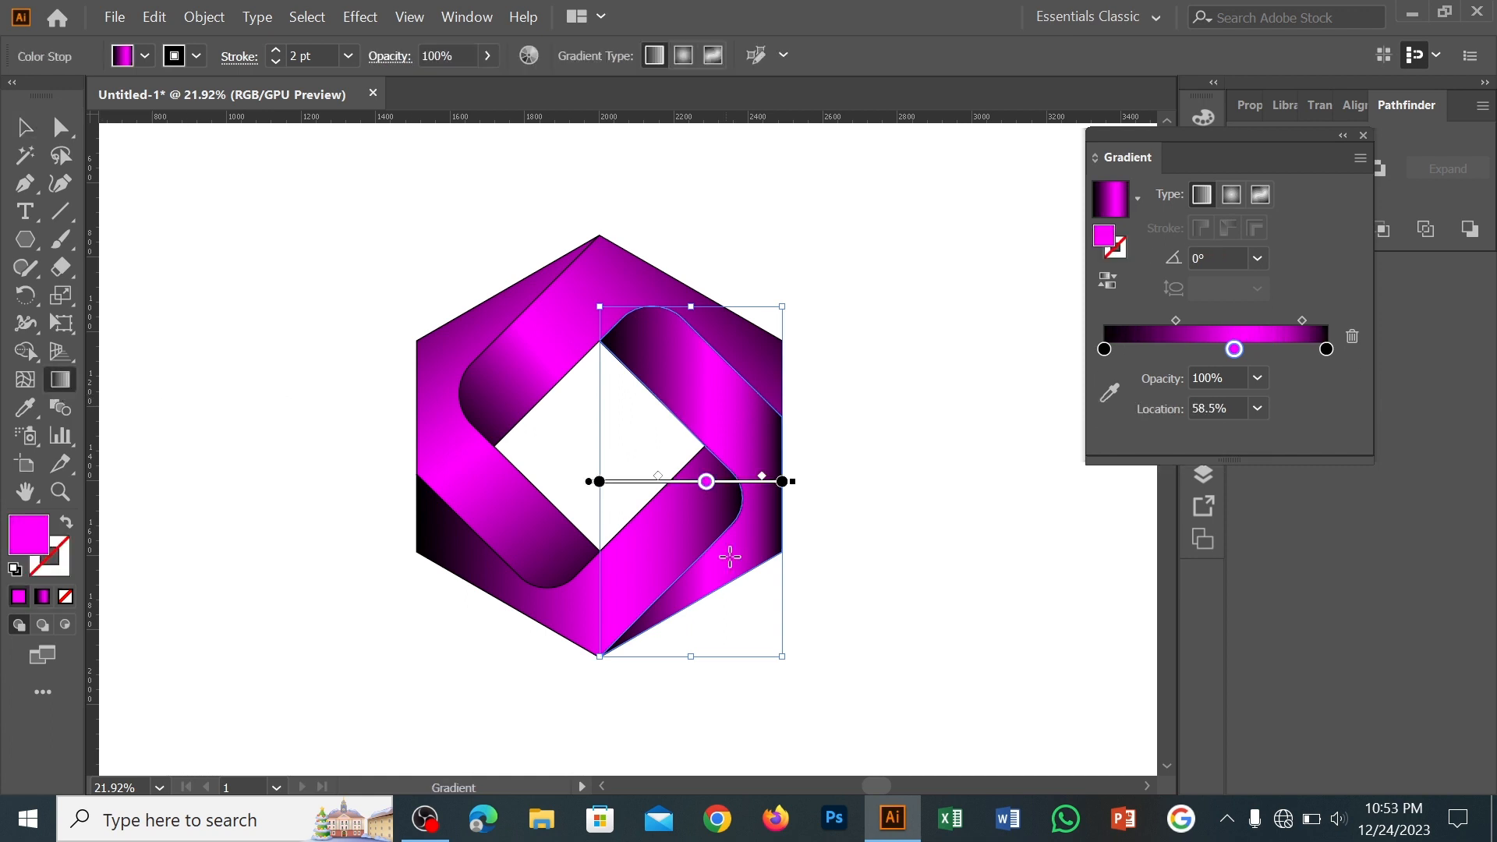
drag(828, 564, 614, 286)
drag(575, 382, 581, 393)
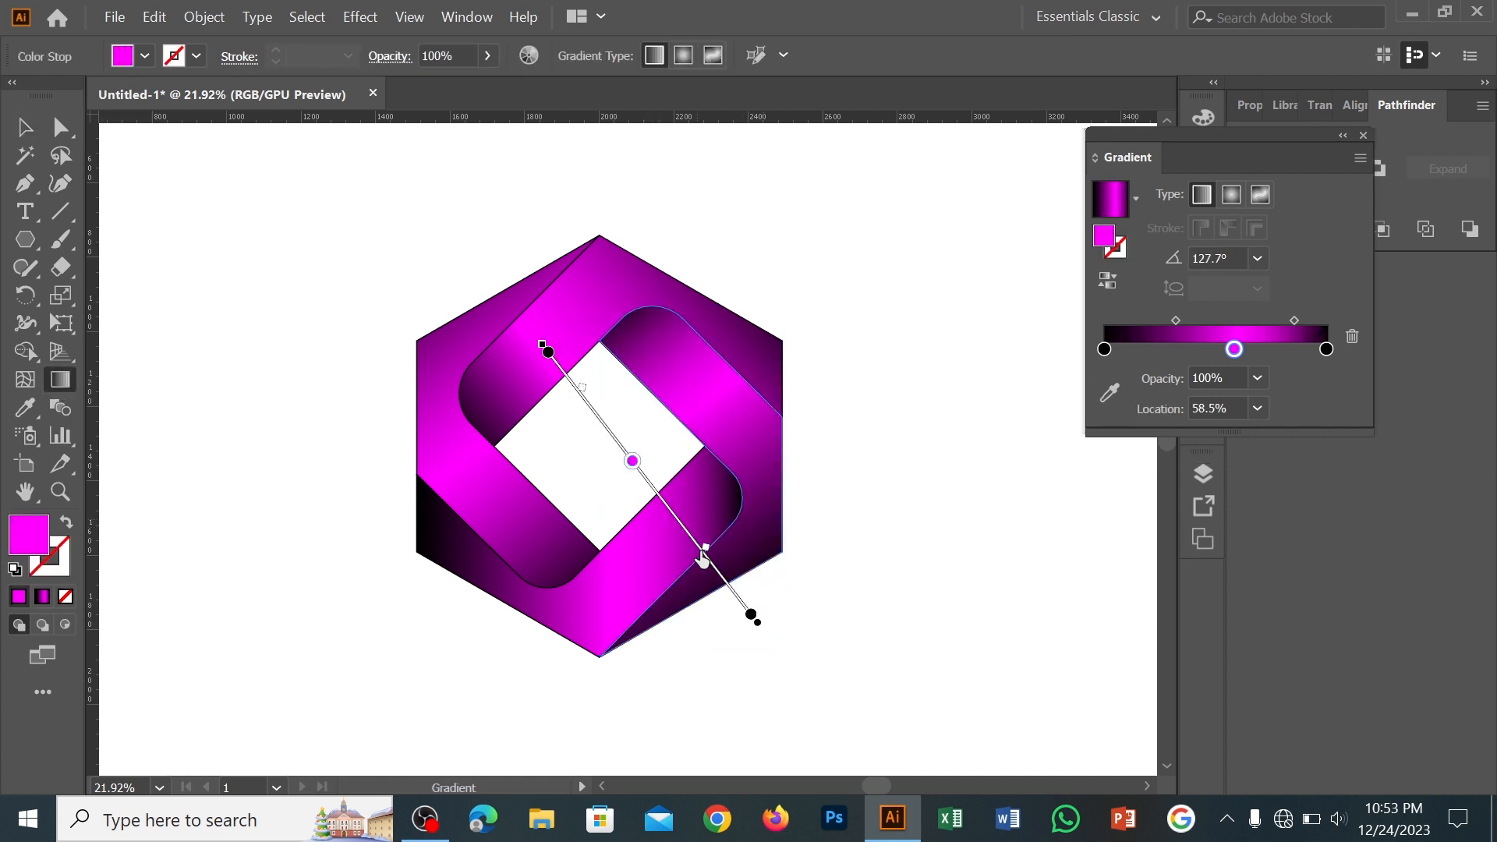
drag(703, 556, 720, 578)
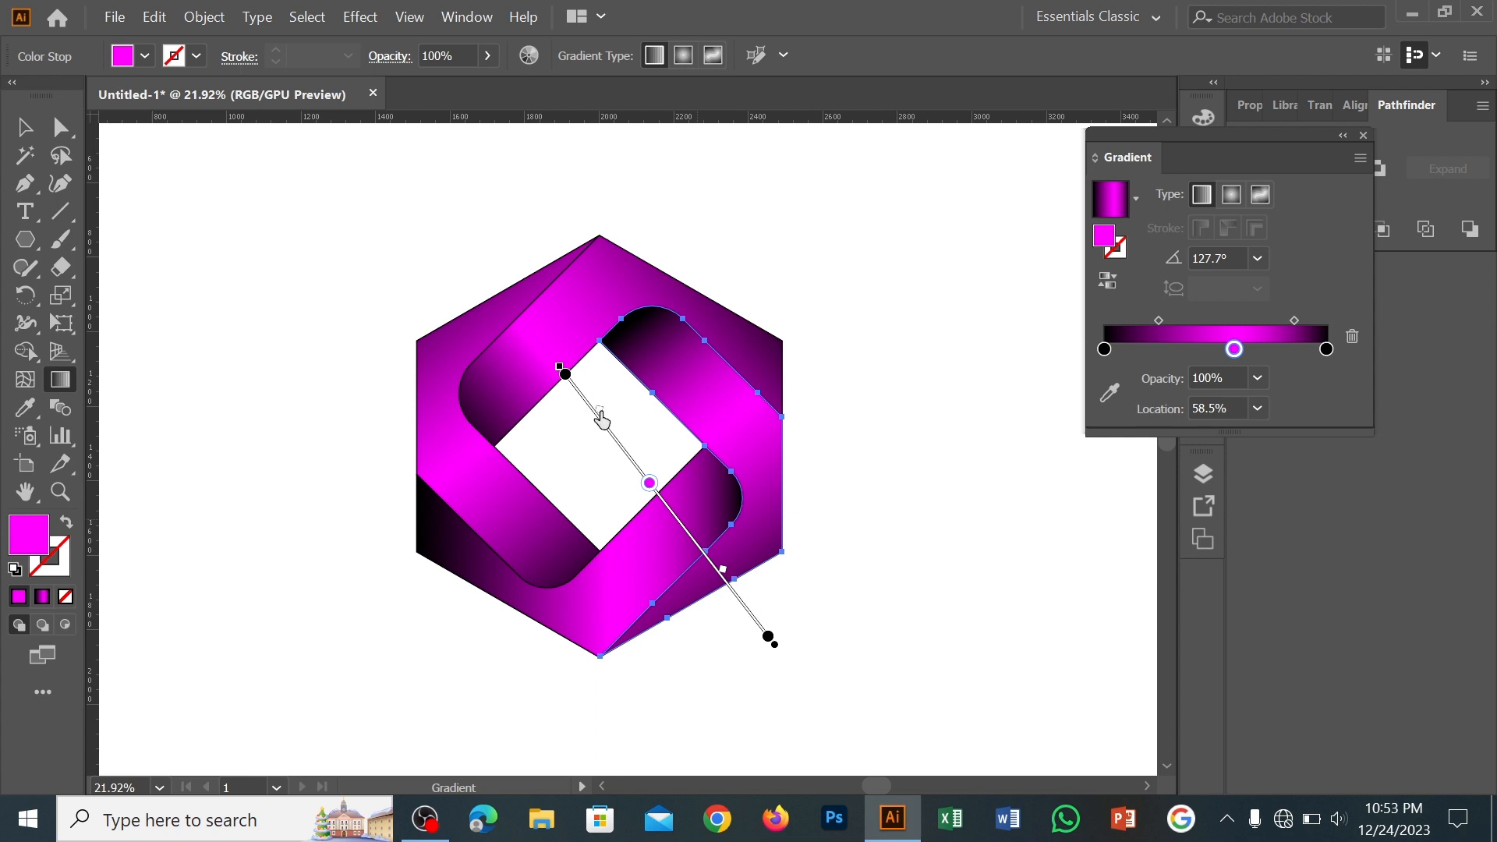
mouse_move(565, 374)
mouse_down()
mouse_move(552, 360)
mouse_move(588, 401)
mouse_up()
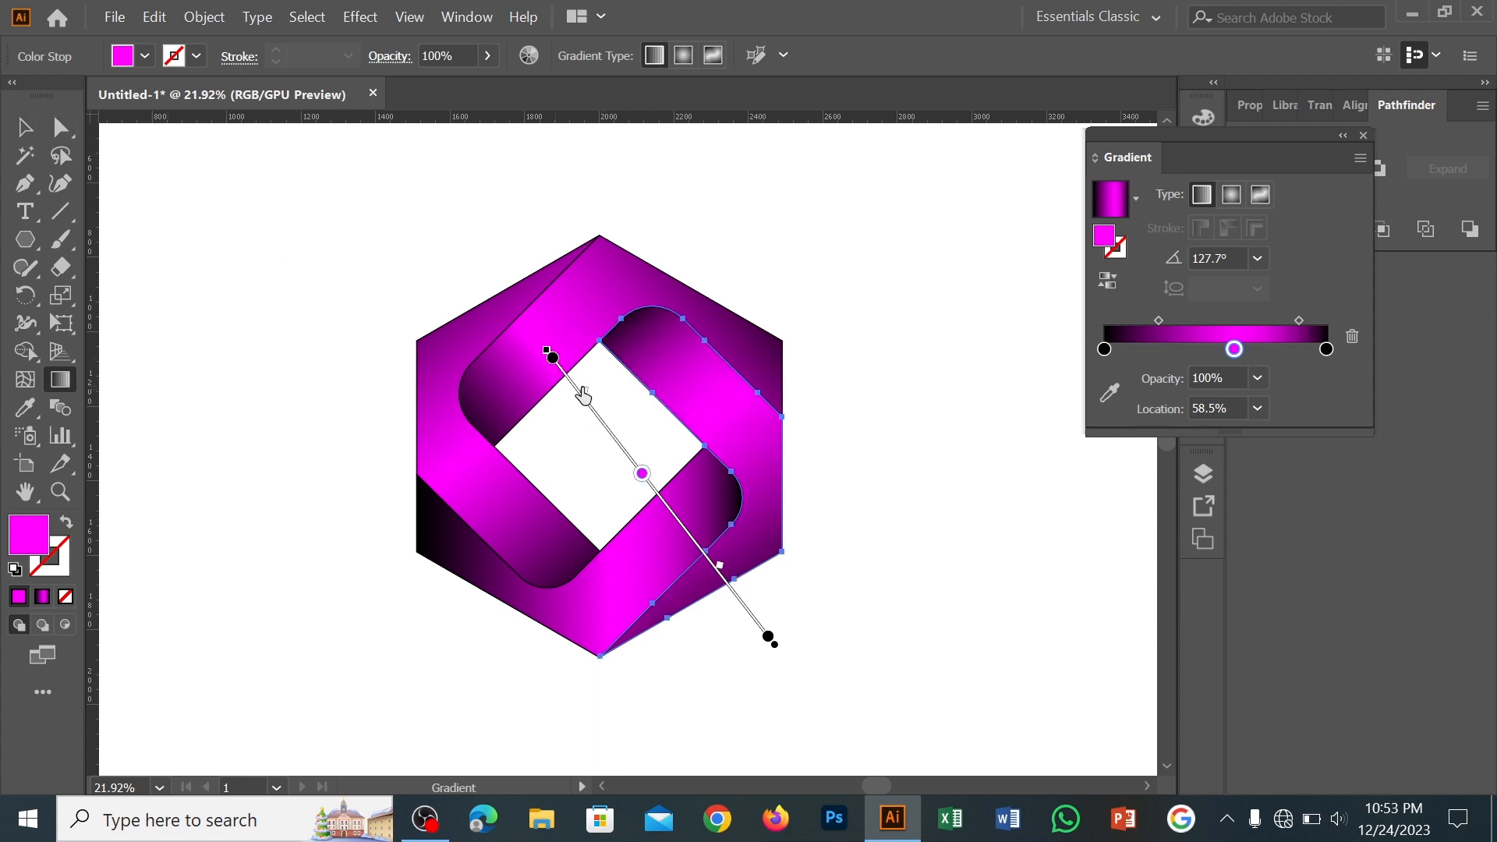
key(v)
click(927, 349)
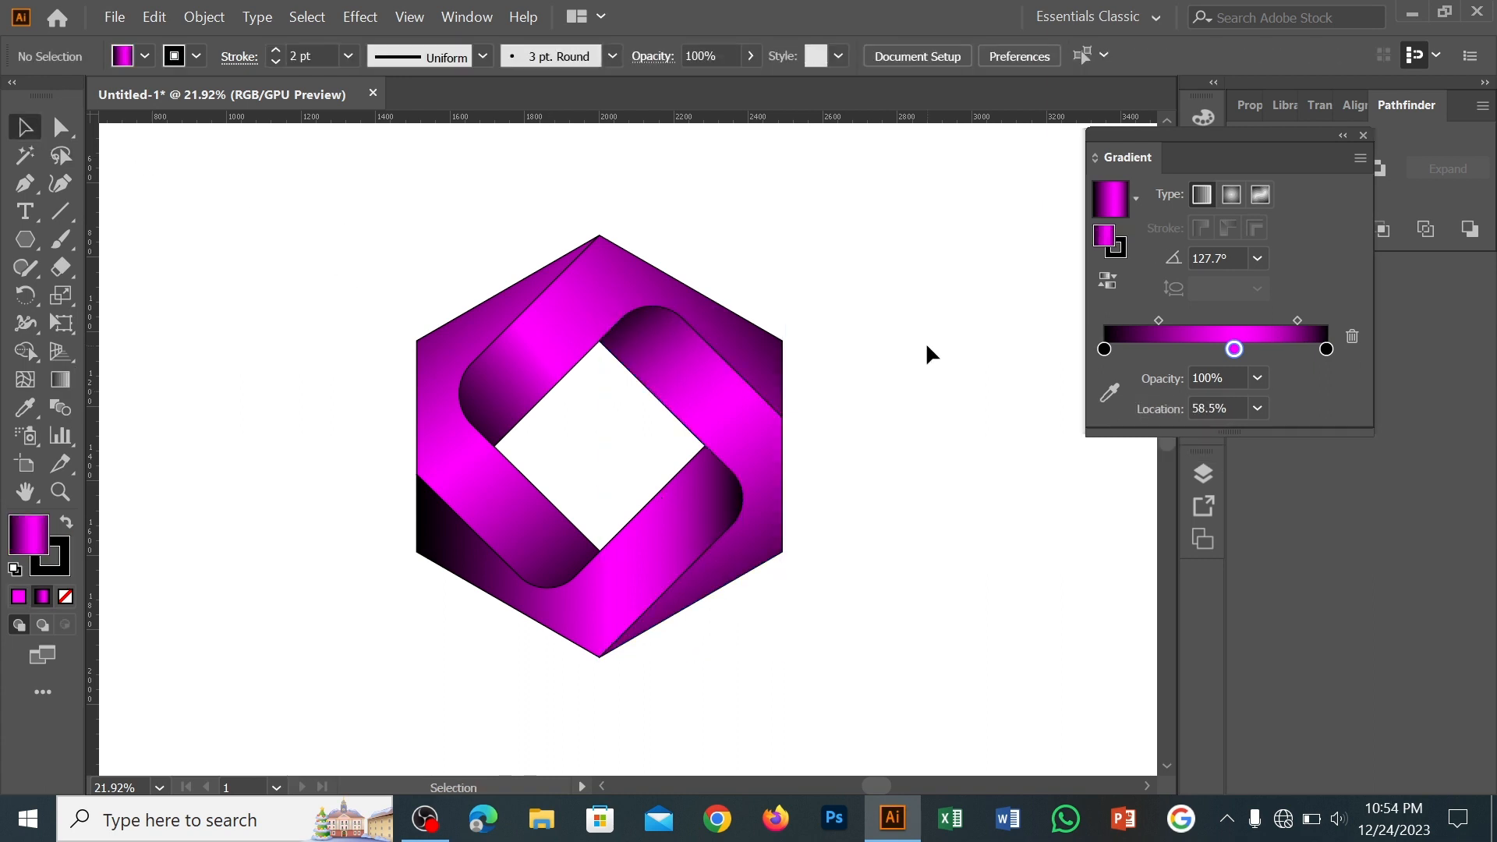
Redraw the bottom band's gradient diagonally at about 34.3°, placing the magenta stop at 54.1% and the end black stop at 94.88%
click(655, 555)
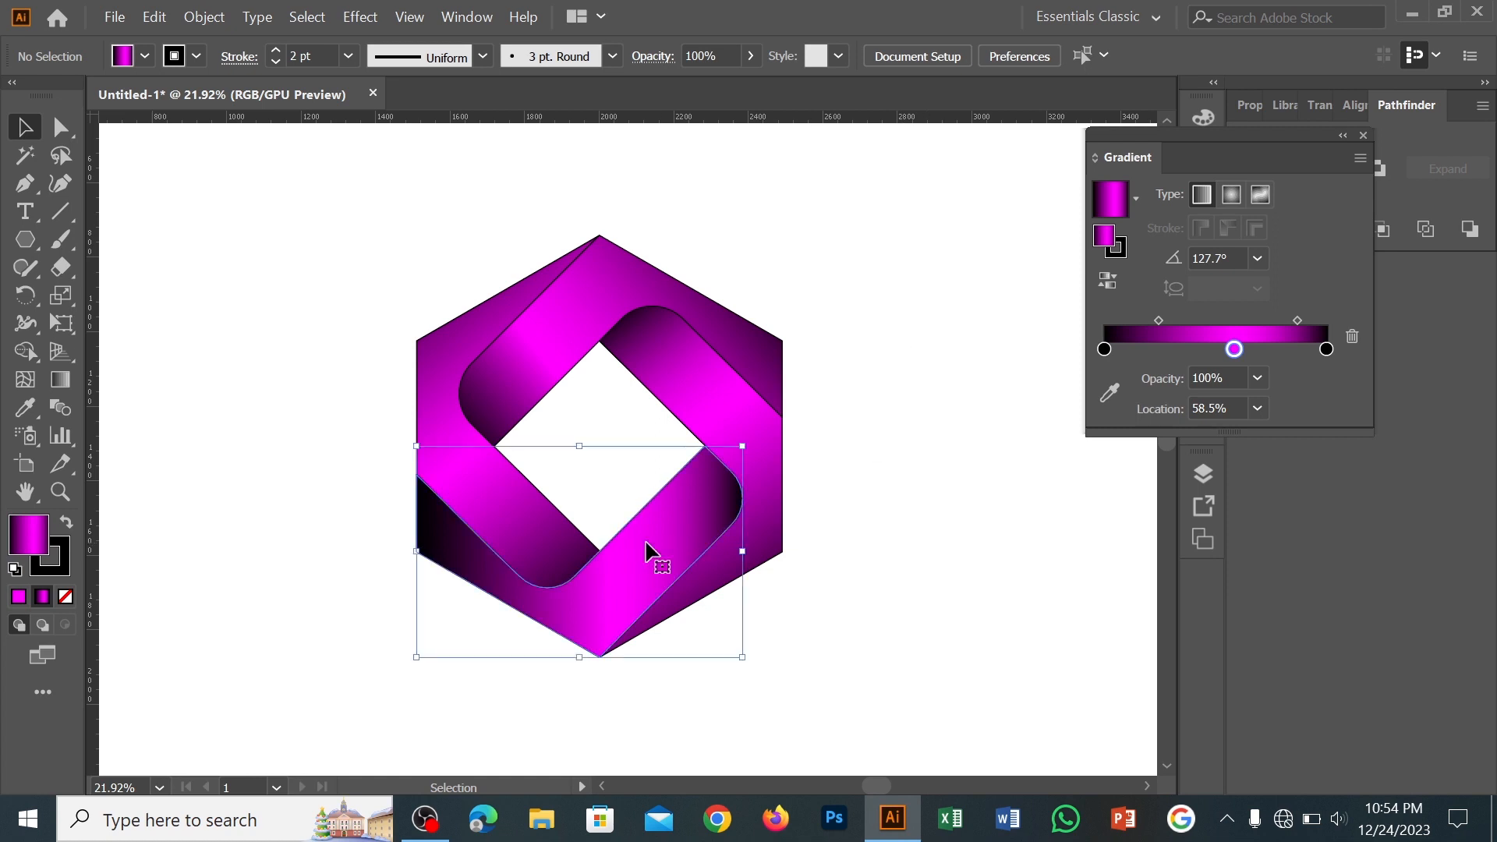
key(g)
drag(376, 624, 799, 411)
mouse_move(431, 650)
mouse_down()
mouse_move(758, 427)
mouse_move(702, 434)
mouse_up()
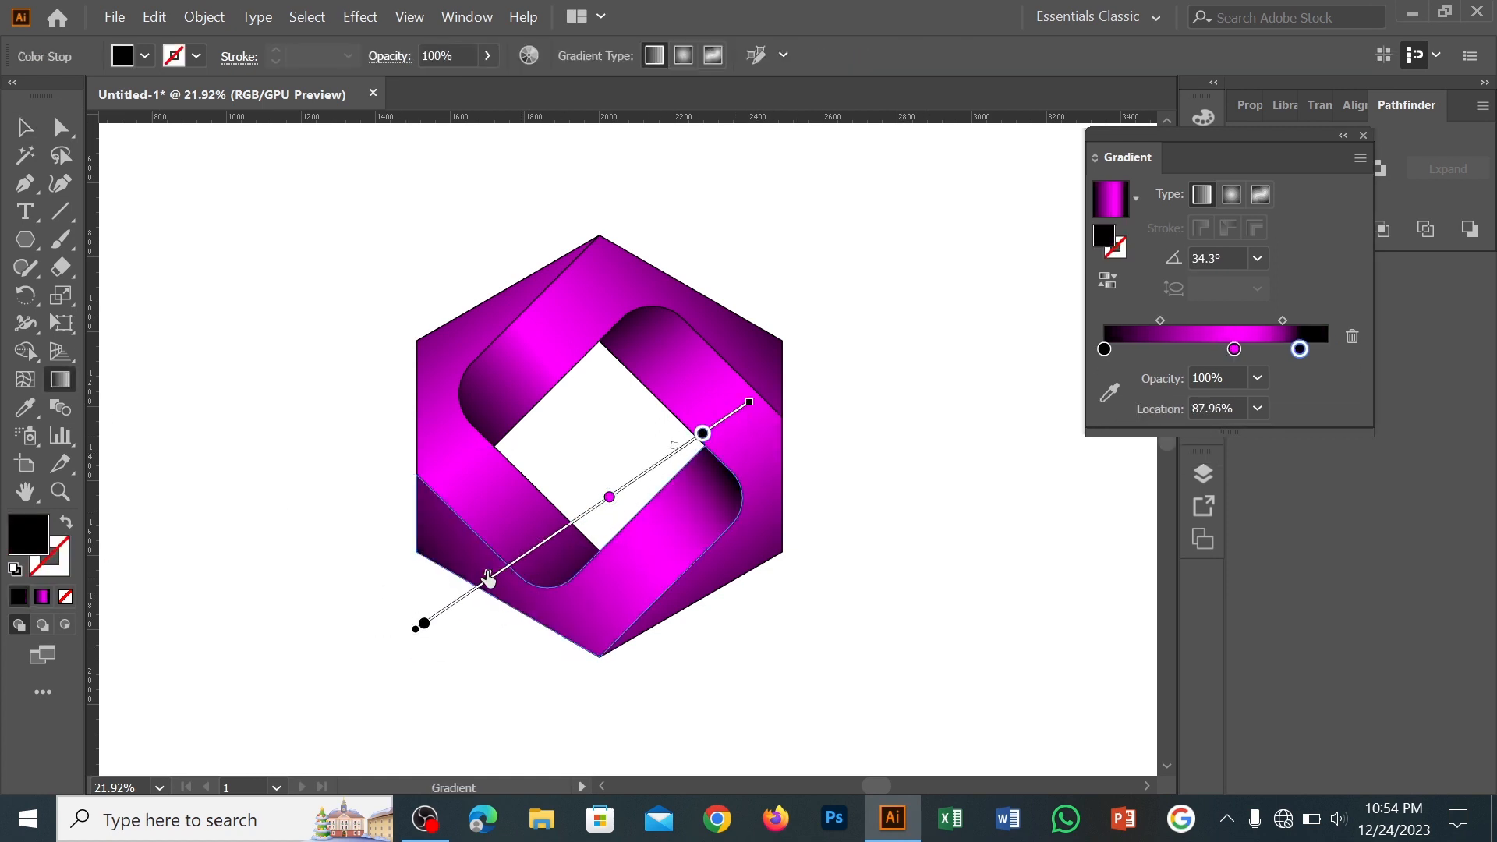
drag(609, 497, 595, 508)
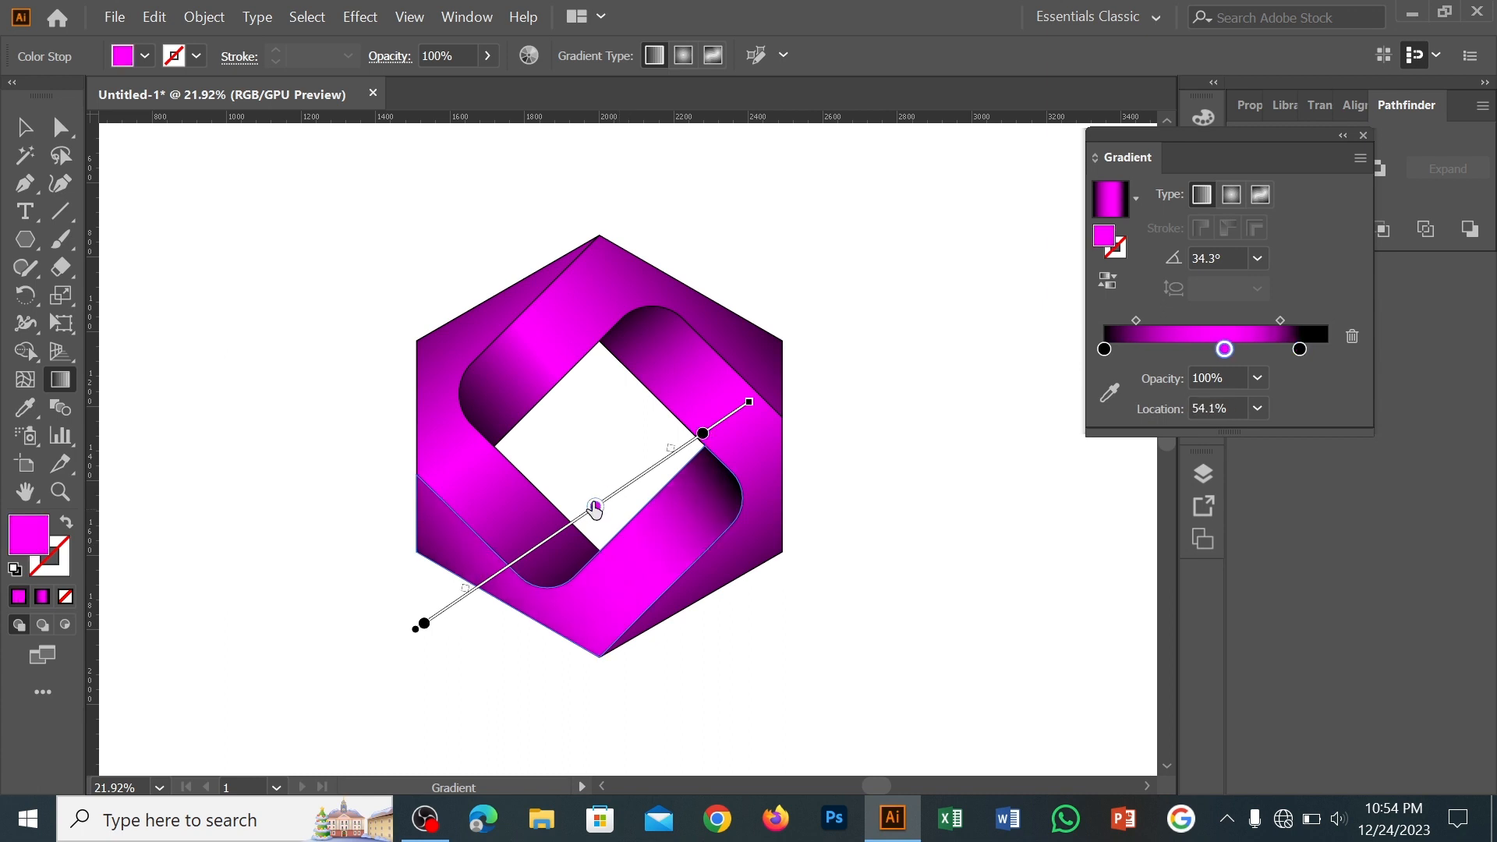
drag(701, 434, 734, 418)
key(v)
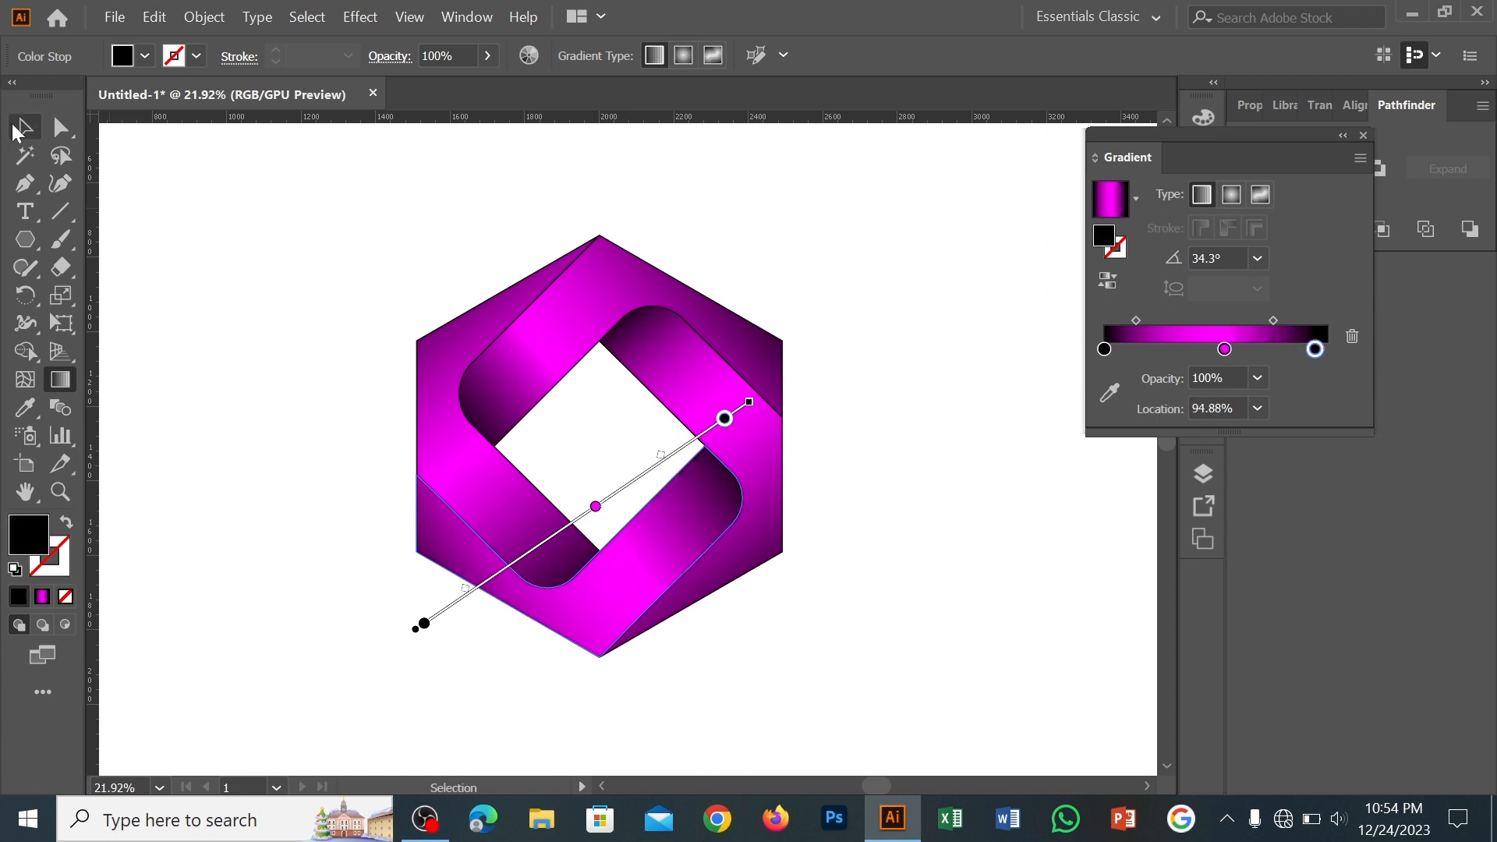
click(847, 351)
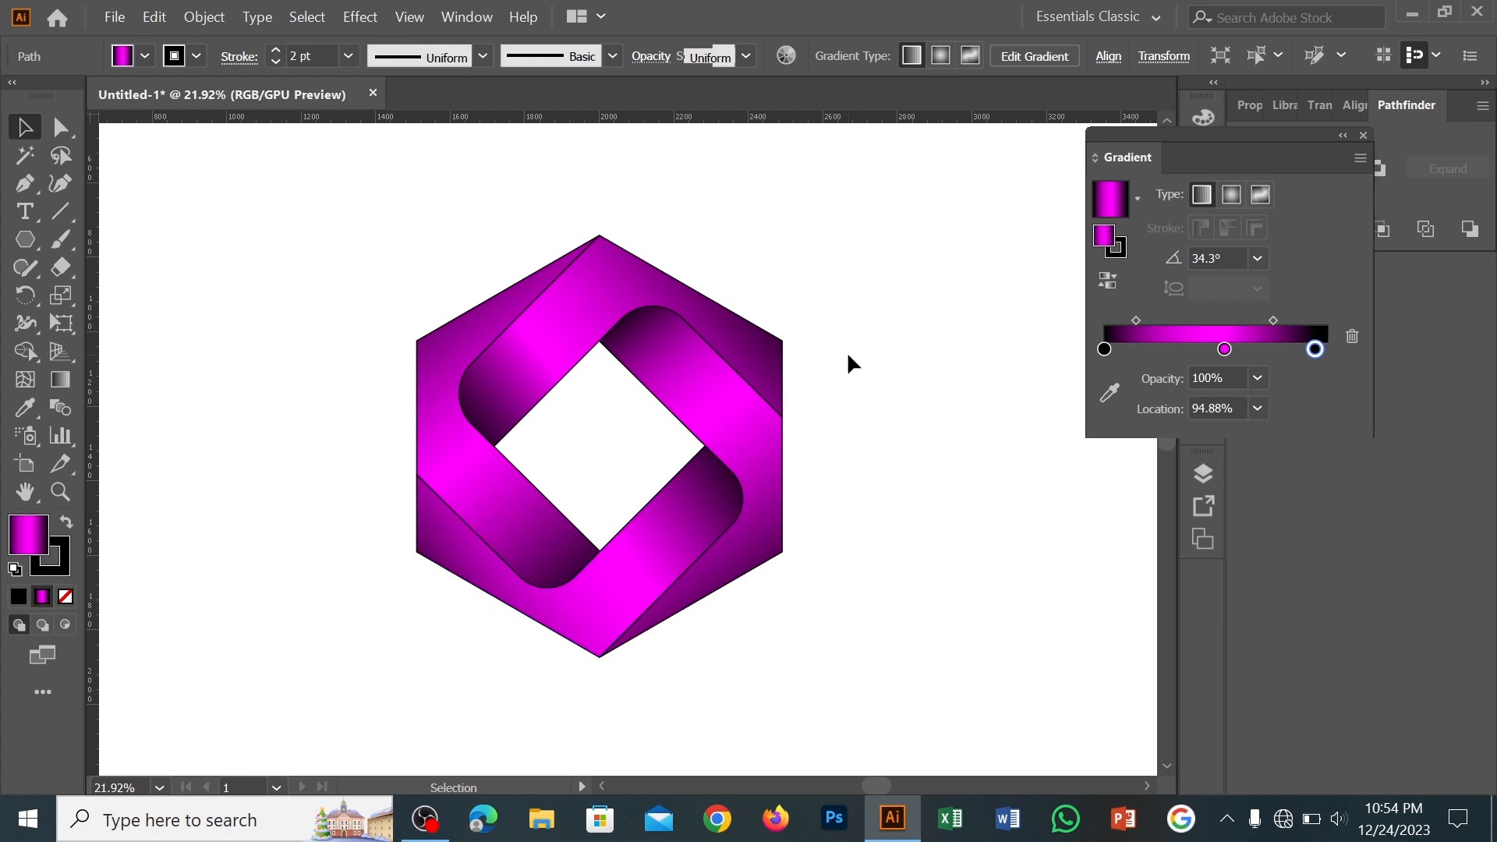
Select all four bands of the logo, group them, and deselect
click(721, 418)
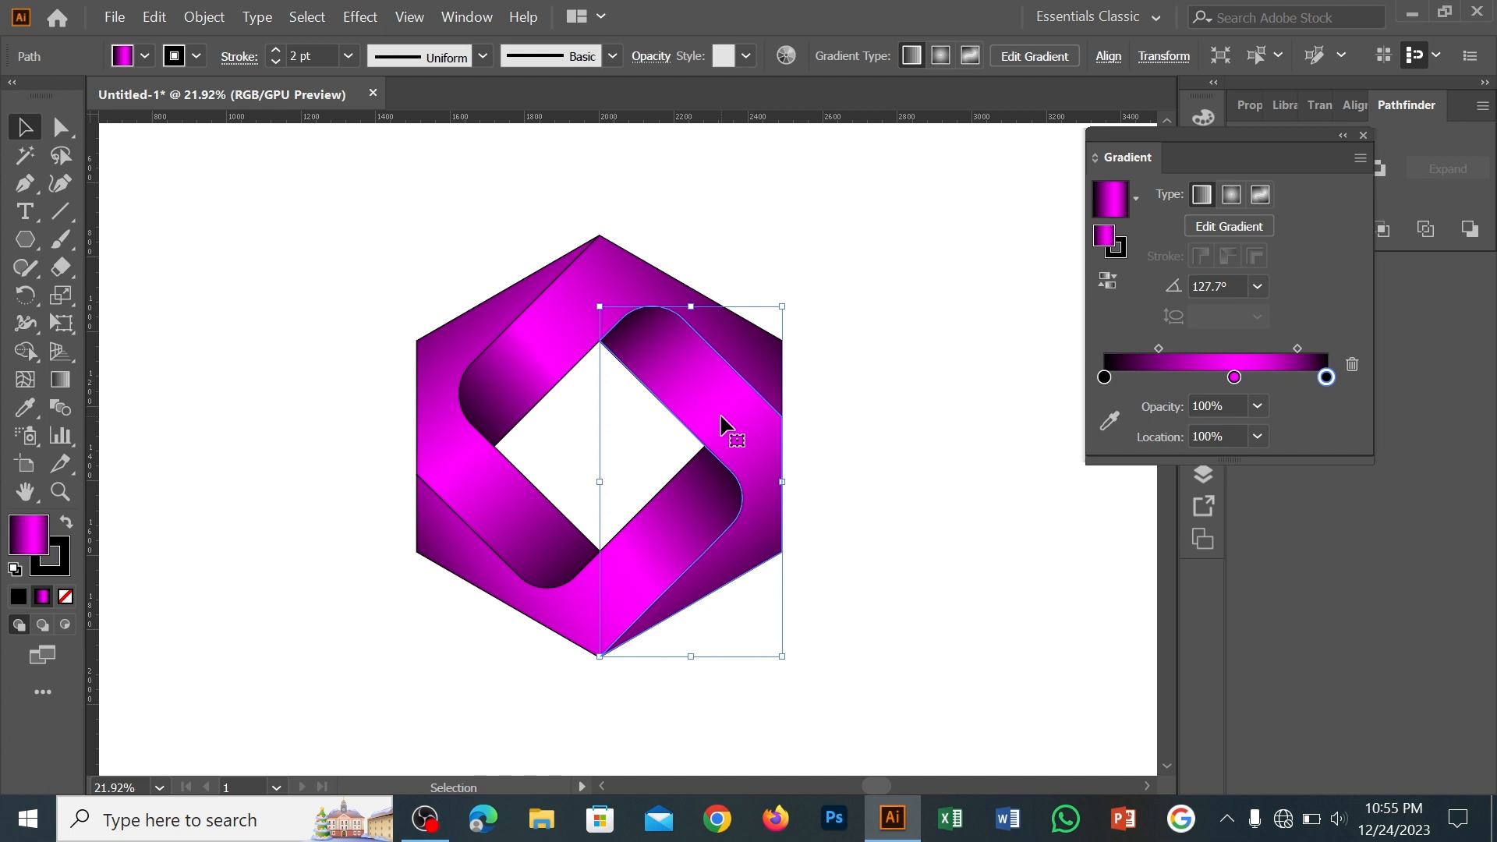
key(z)
drag(916, 436, 802, 525)
key(ctrl+0)
click(23, 133)
drag(393, 227, 590, 398)
drag(451, 304, 769, 535)
right_click(675, 437)
click(761, 482)
click(886, 429)
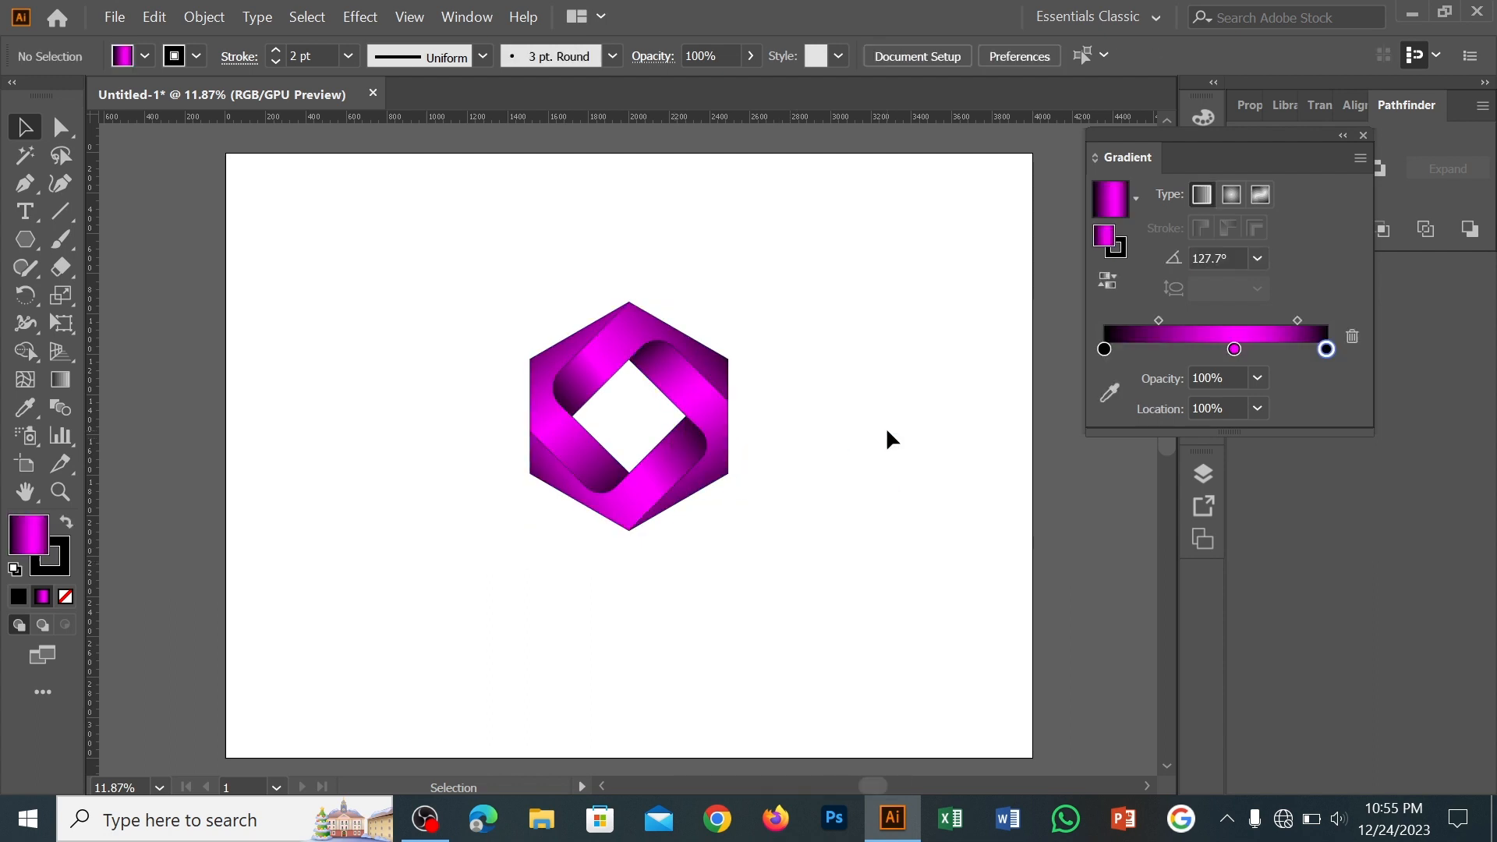
Draw a circle beside the logo, fill it with the white-to-black gradient, and move it over the logo's lower end
key(l)
drag(367, 422, 479, 535)
click(1136, 198)
click(975, 244)
key(v)
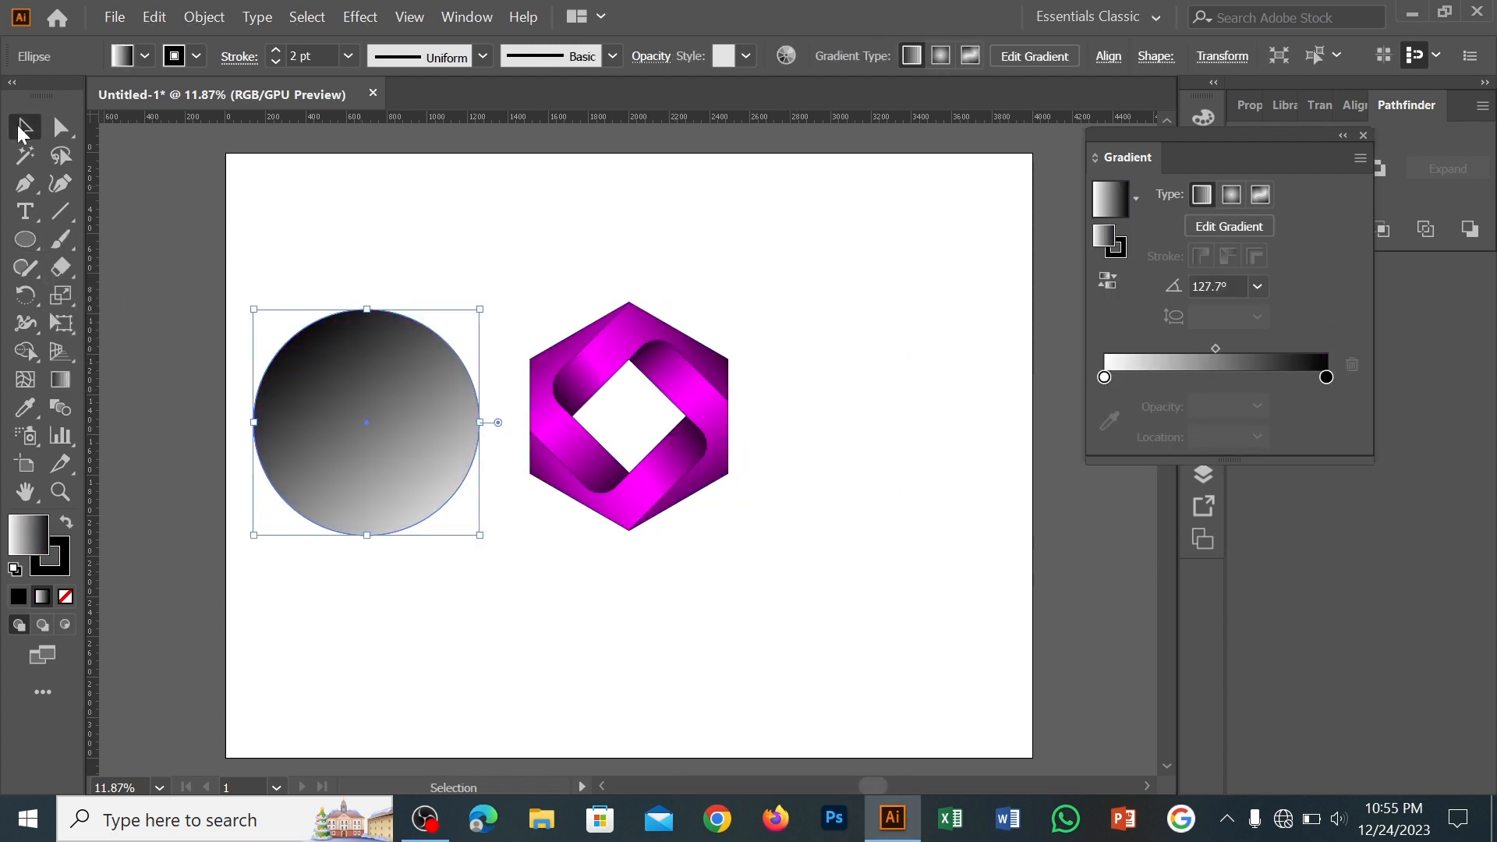
drag(423, 392, 676, 574)
Make the circle's gradient radial with black at the centre, a fully transparent white outer stop, and the midpoint at 63.06%
click(1231, 194)
click(1108, 281)
click(1326, 377)
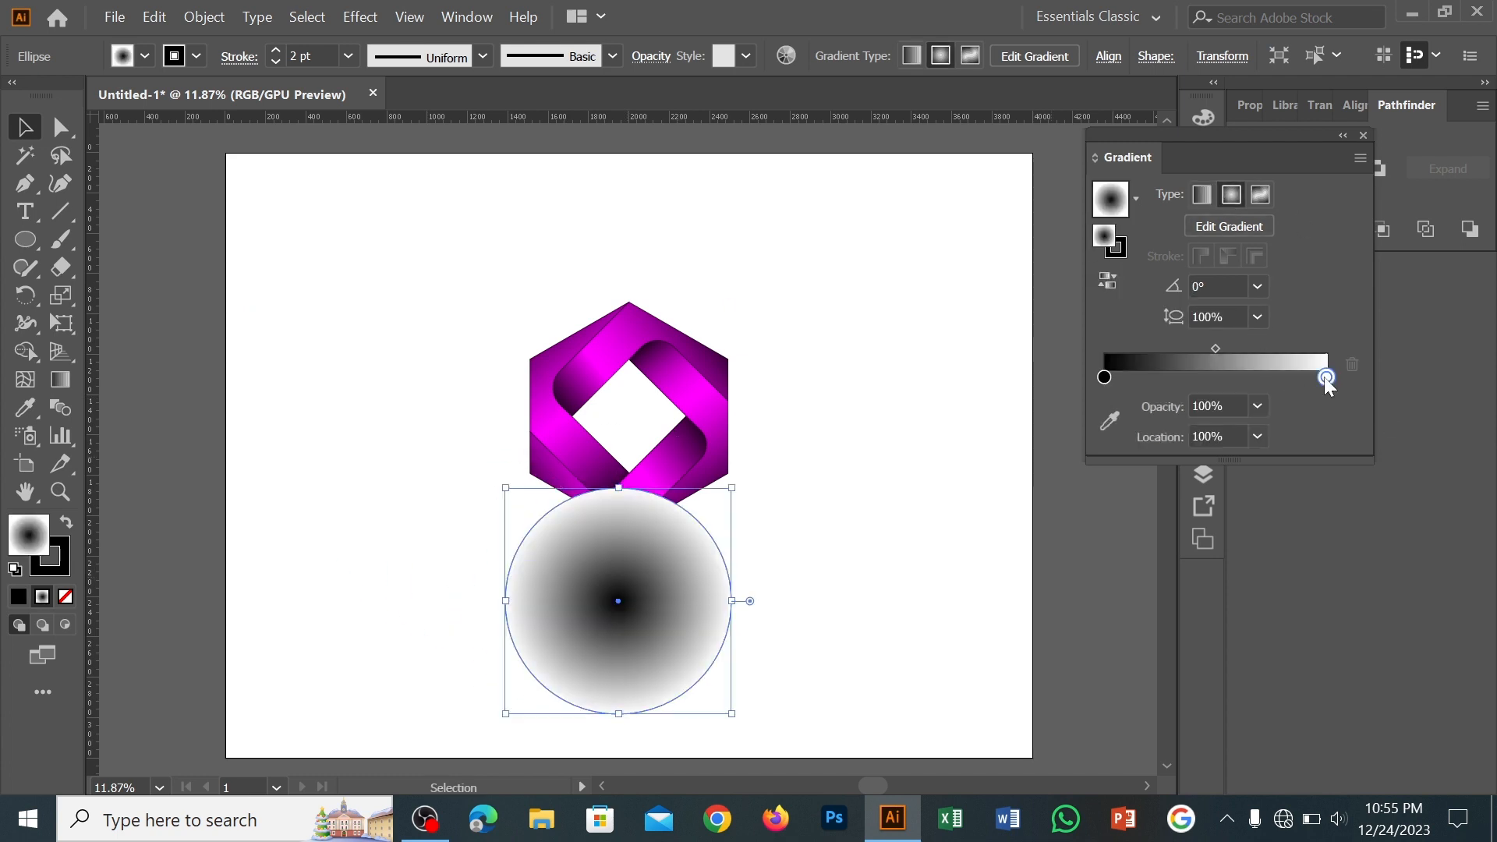
click(1258, 406)
click(1289, 433)
drag(1216, 349, 1245, 349)
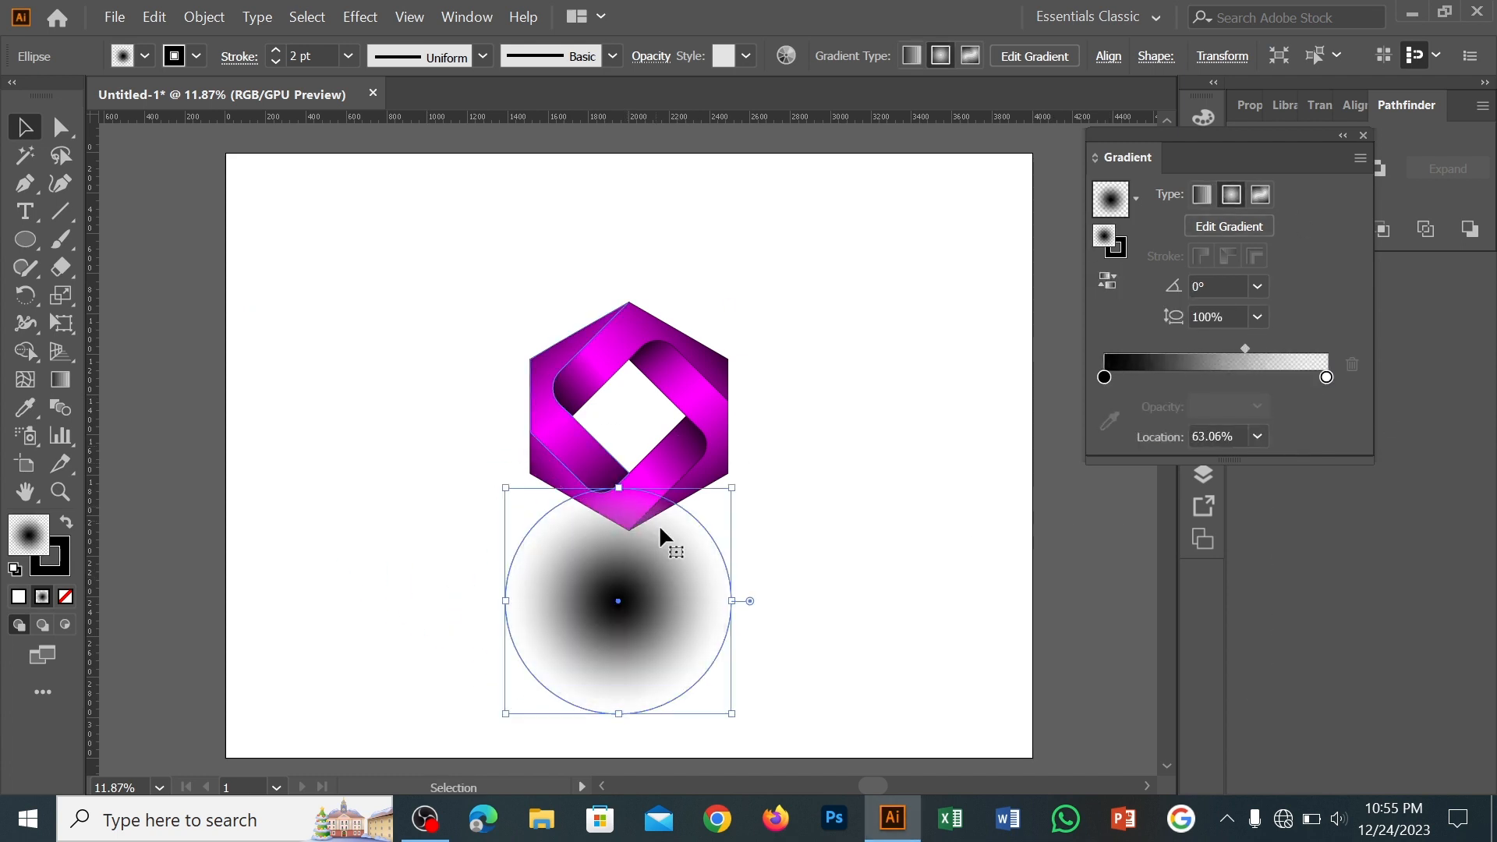
Centre the circle on the logo's bottom tip and set its blending mode to Multiply
drag(632, 602, 644, 527)
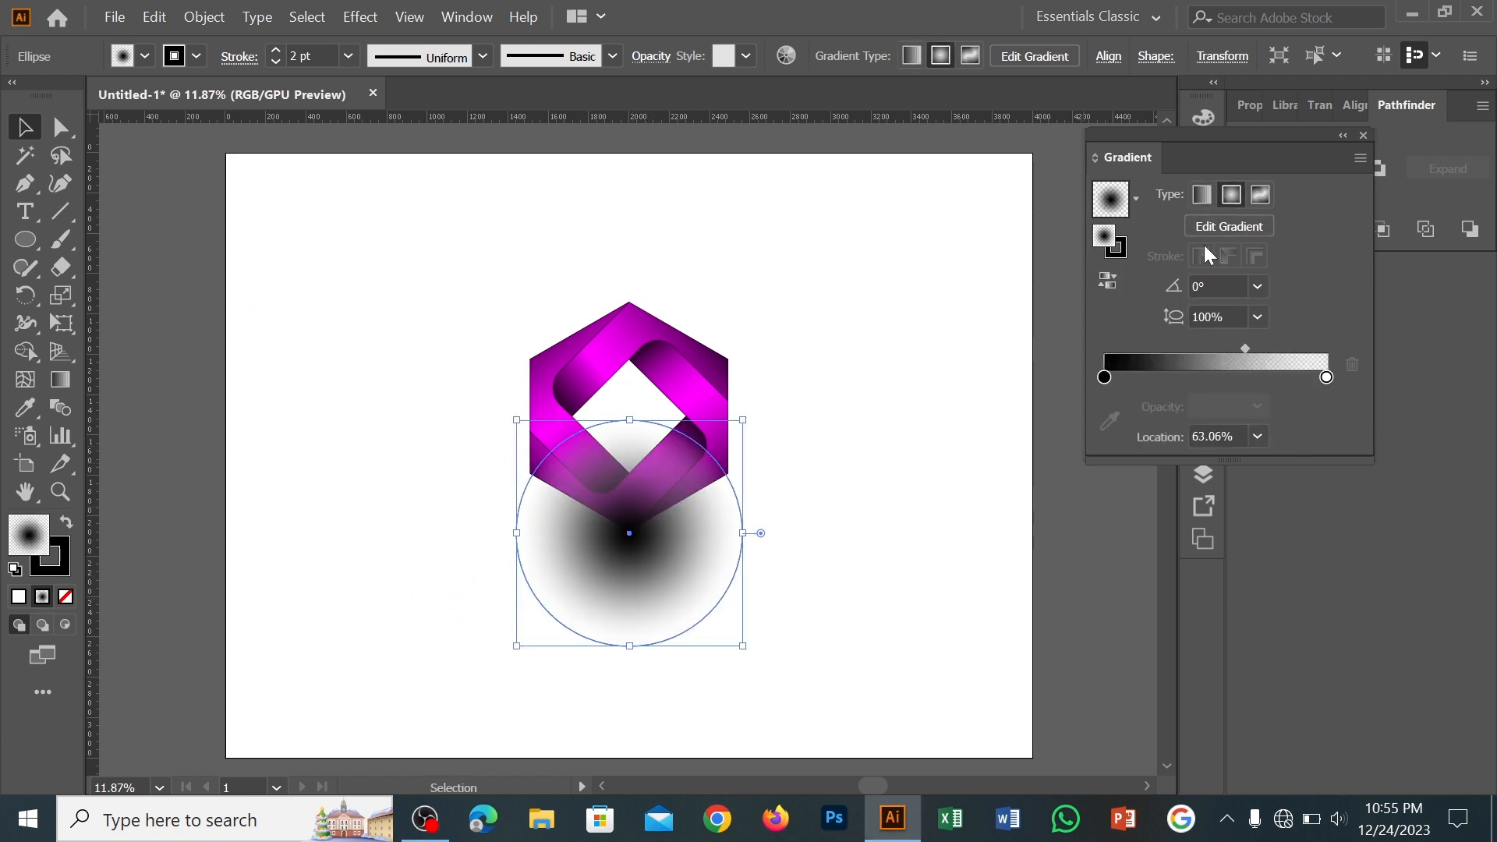
click(468, 16)
scroll(531, 811, down, 5)
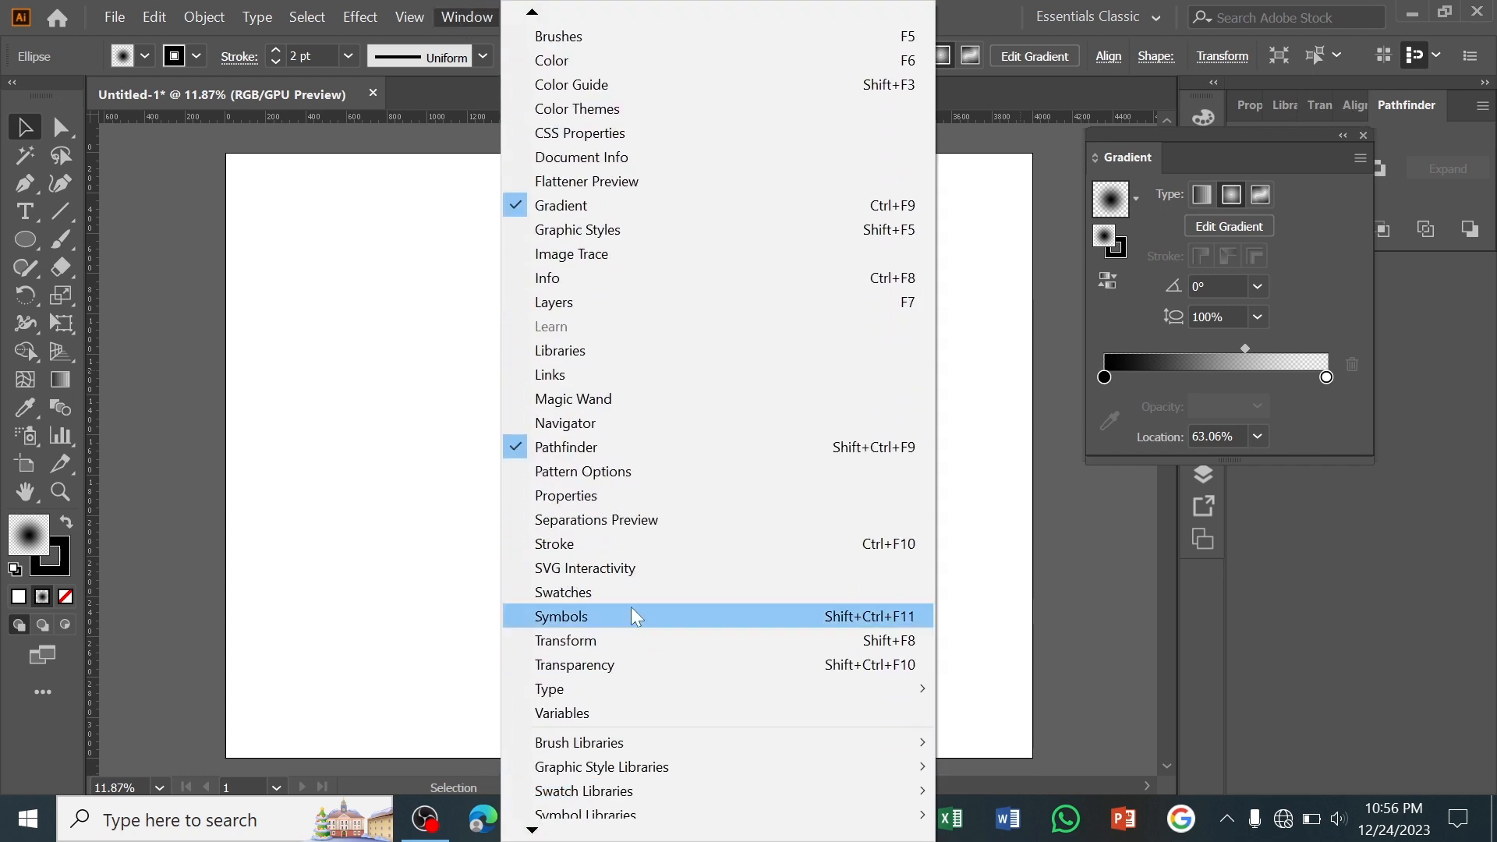
click(635, 665)
click(971, 337)
click(990, 428)
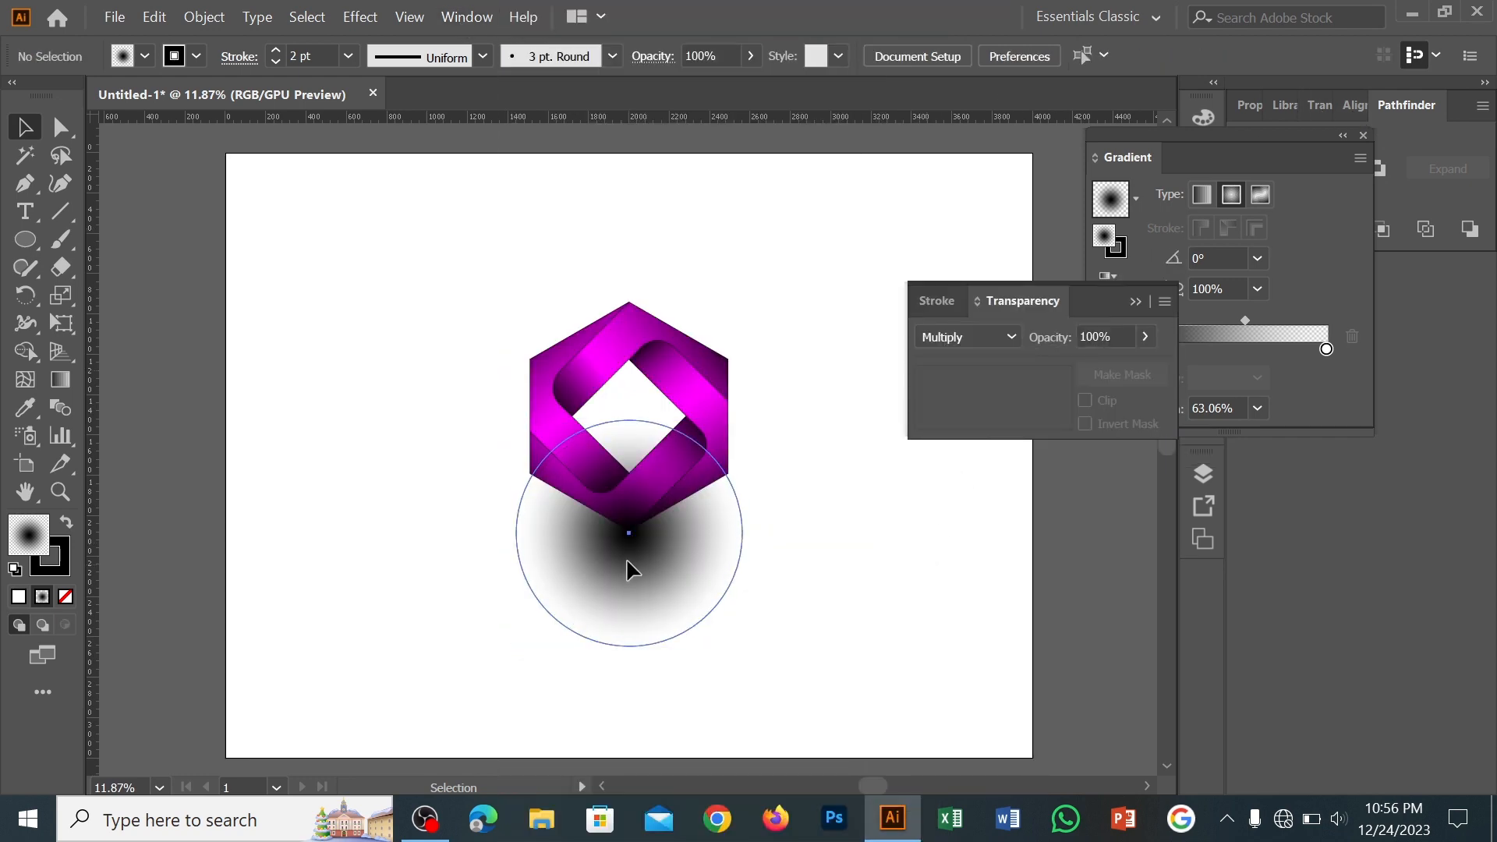
Shift the circle slightly upward and reduce its stroke to 0 pt
drag(625, 521, 625, 504)
click(348, 58)
click(374, 117)
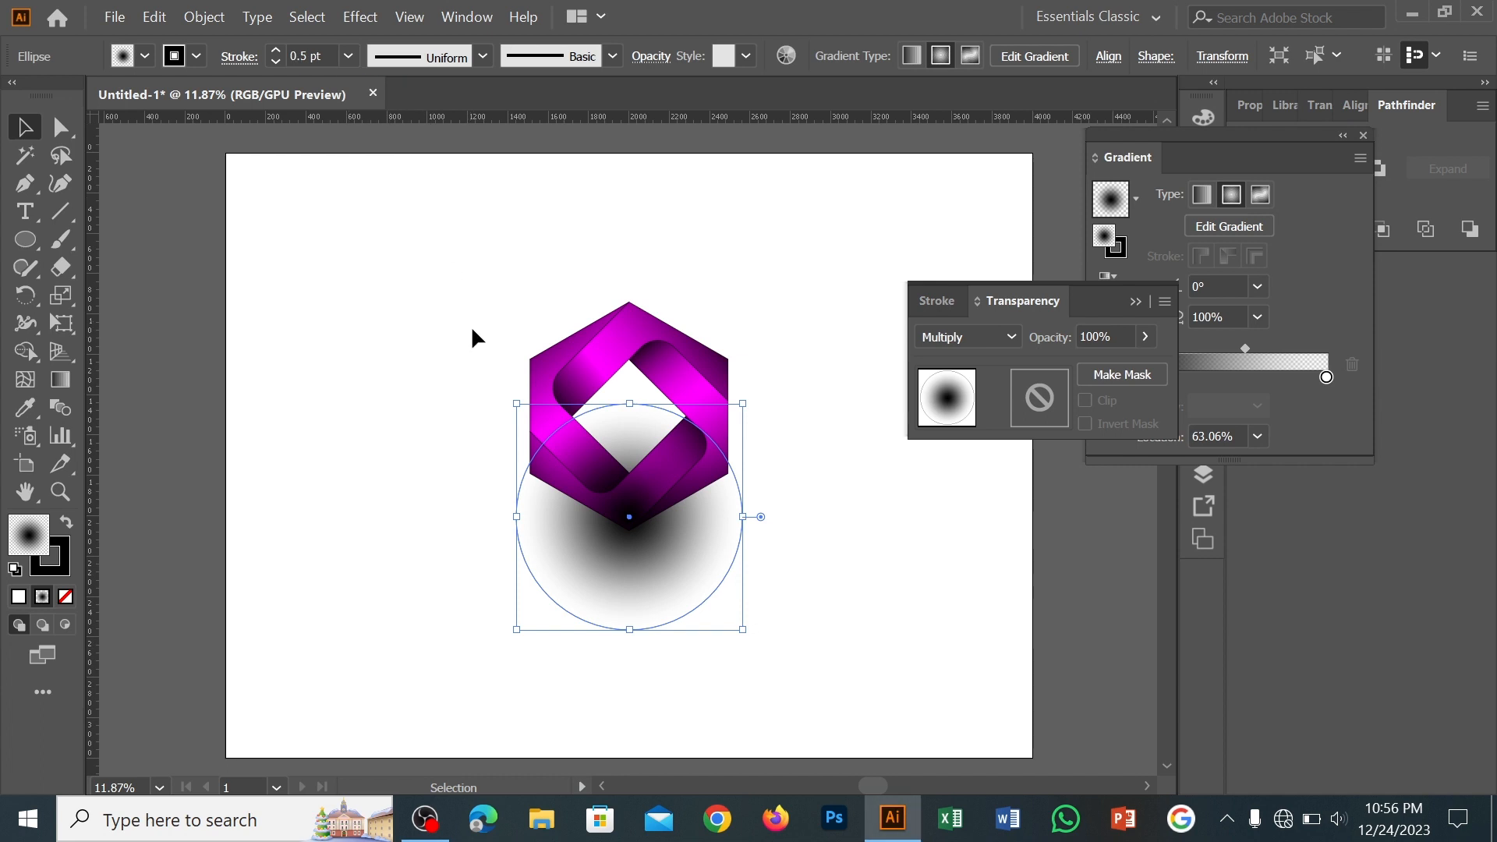
click(278, 58)
click(277, 60)
click(278, 60)
Flatten the circle vertically into a thin shadow ellipse just beneath the logo's bottom tip
drag(638, 583, 636, 553)
drag(630, 392, 649, 581)
click(661, 581)
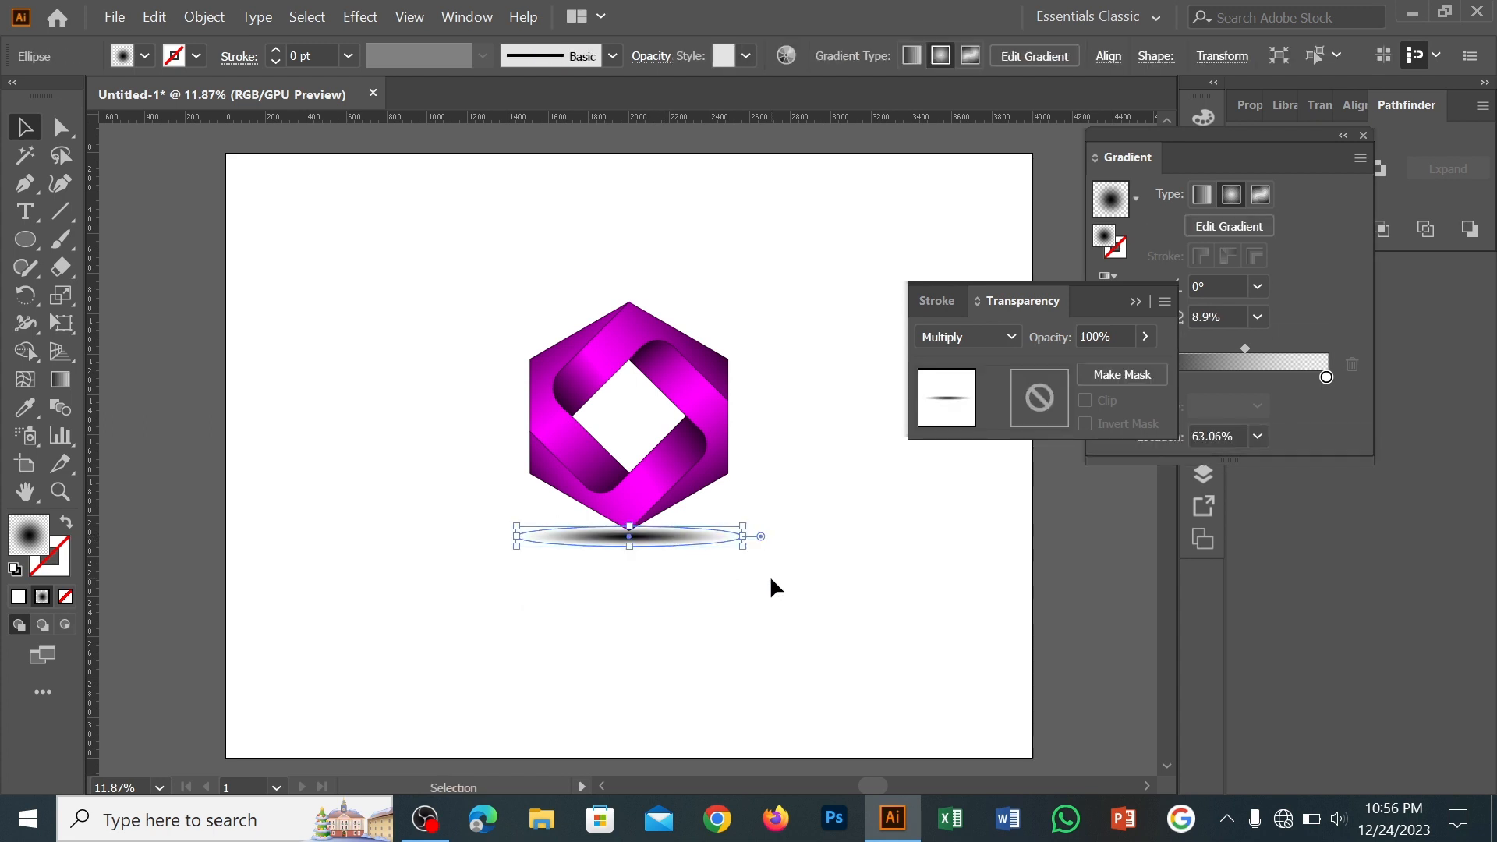
Shrink the shadow ellipse to about two thirds of its width, move it up against the logo's bottom tip and send it to back
drag(742, 552, 642, 535)
click(719, 574)
right_click(641, 535)
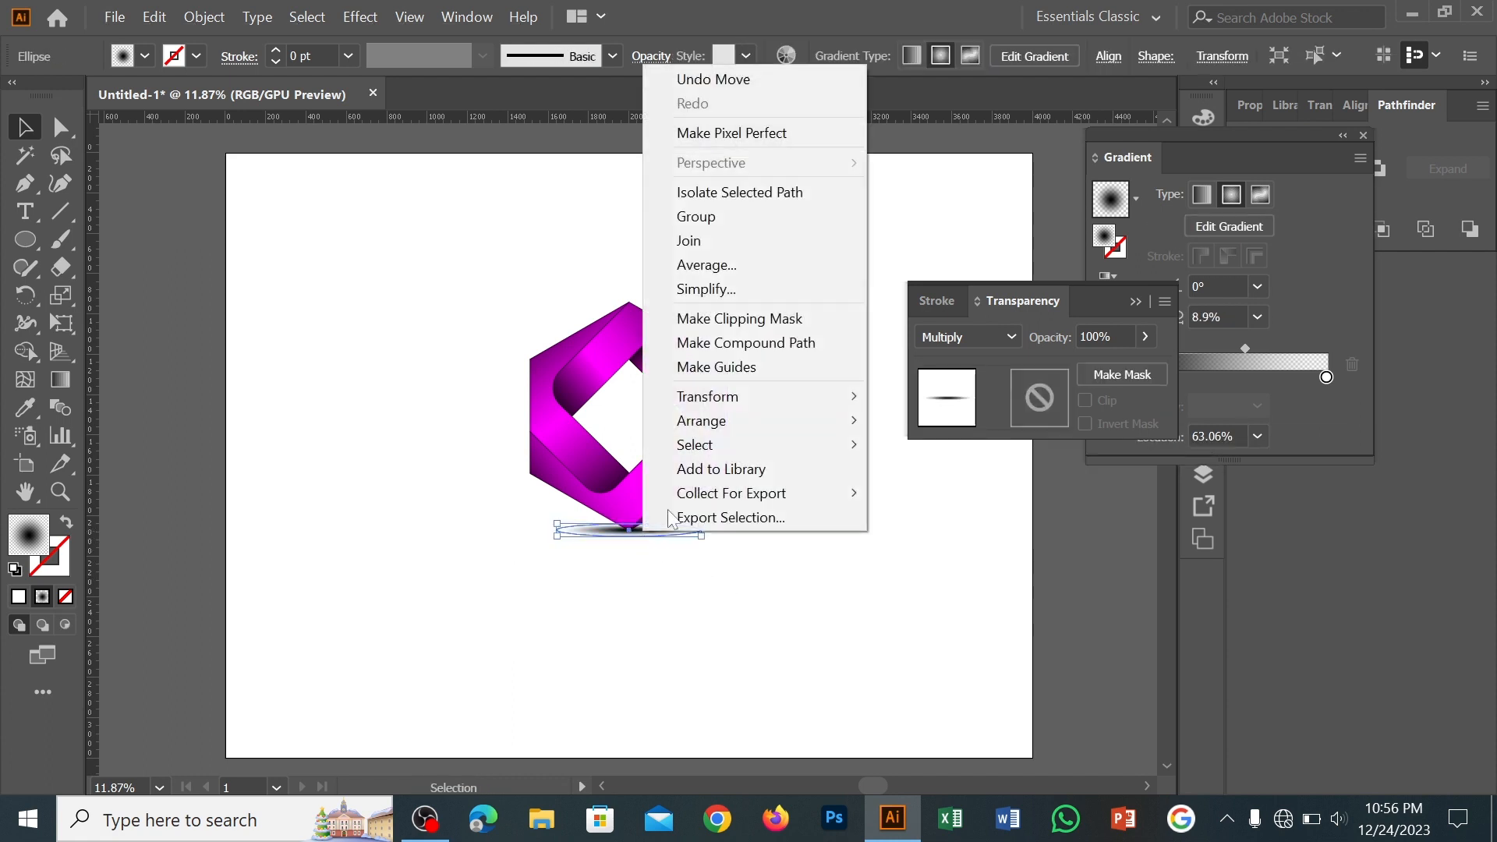
click(958, 492)
click(893, 577)
Group the logo bands together with the shadow ellipse and move the floating Transparency panel clear of the artboard
drag(409, 315, 784, 601)
right_click(637, 468)
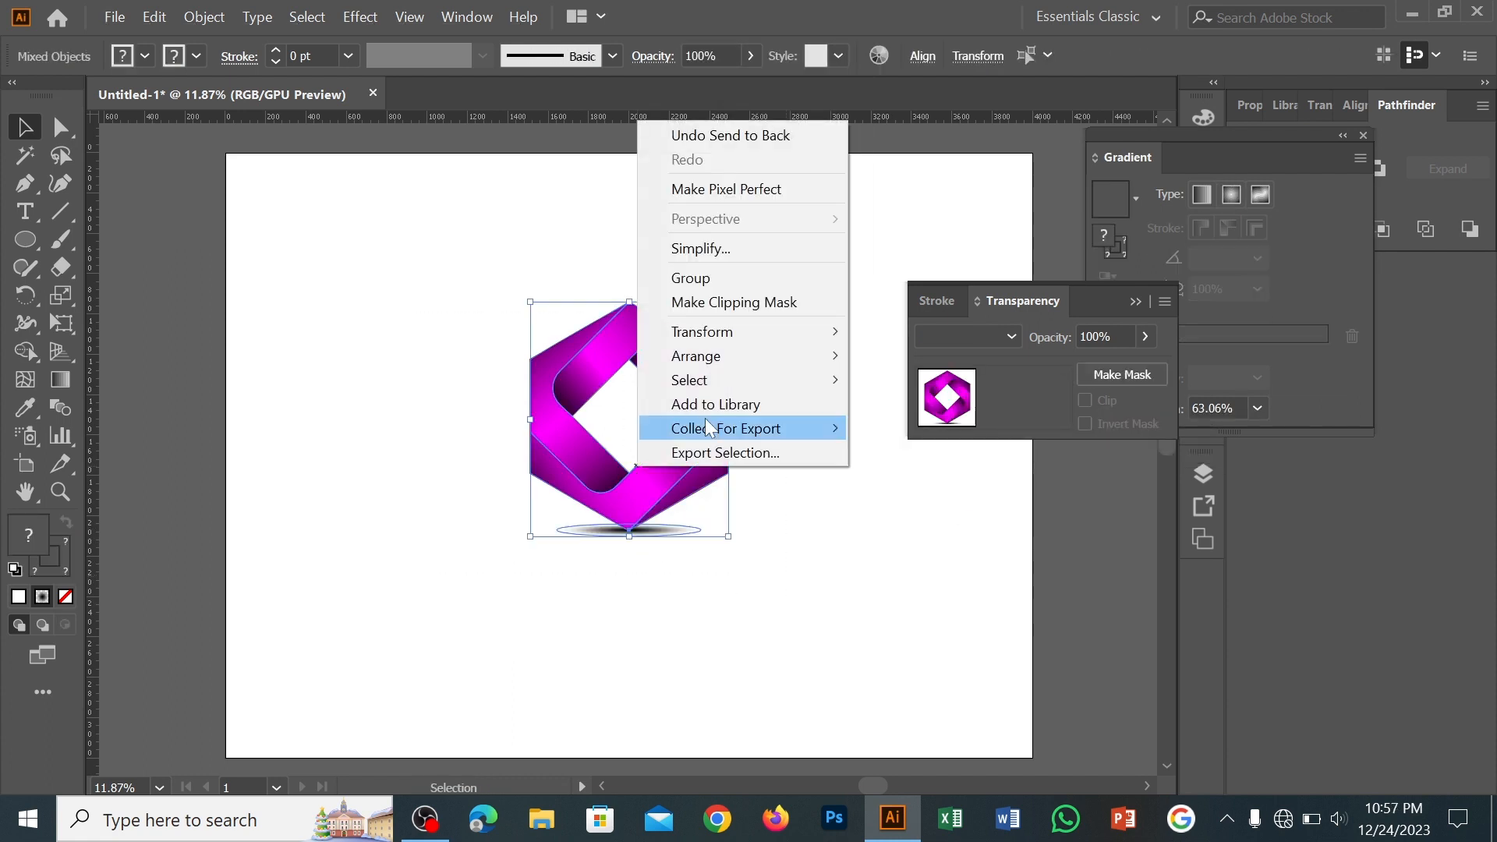
click(753, 278)
click(873, 311)
drag(1080, 301, 1247, 451)
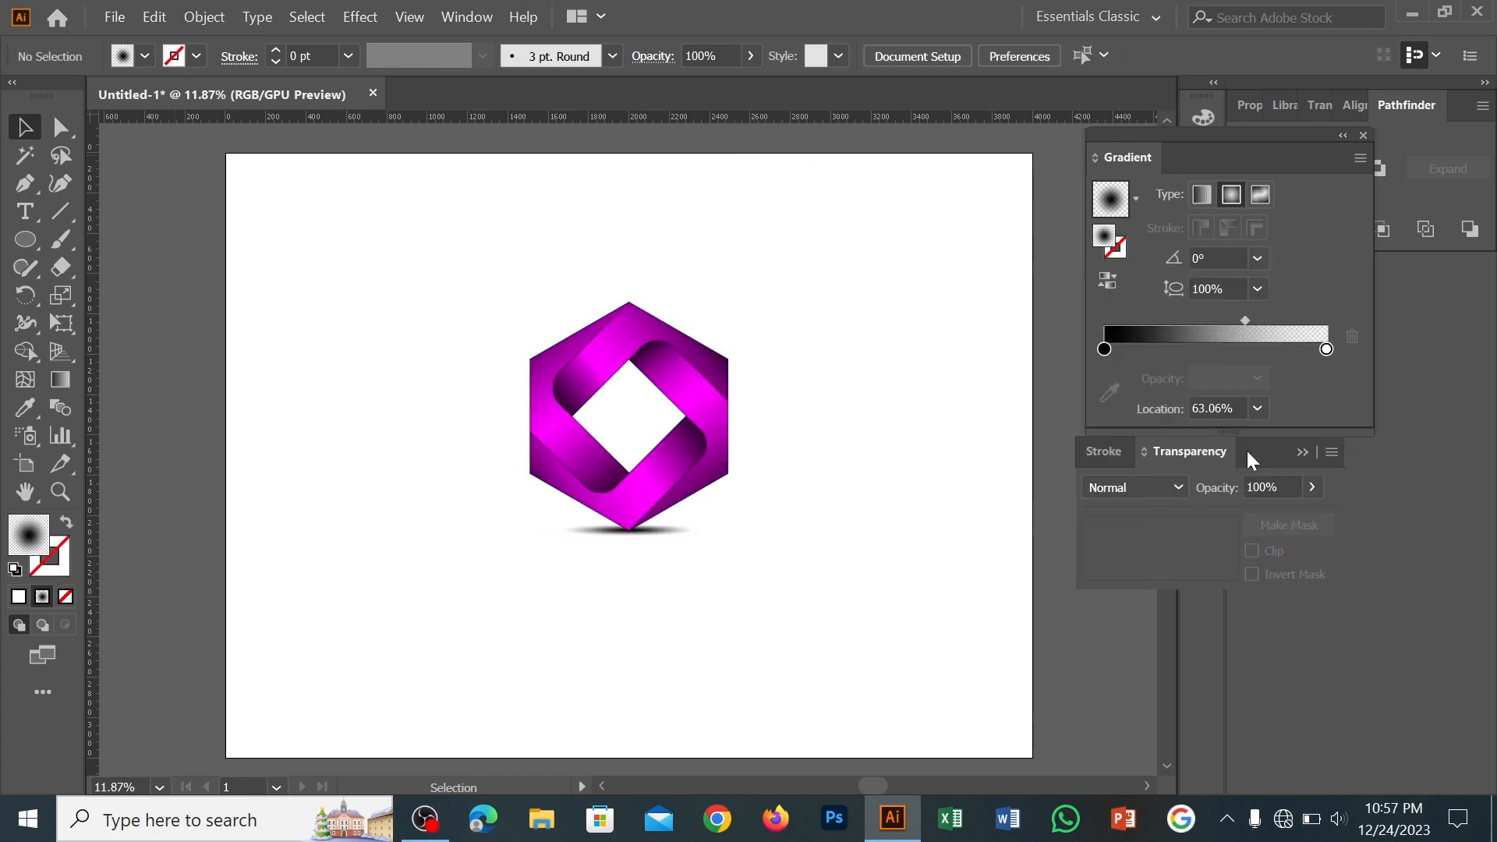
Bring the grouped logo into logo seve.ai above the brand text and delete the extra copy on the dark artboard
click(154, 17)
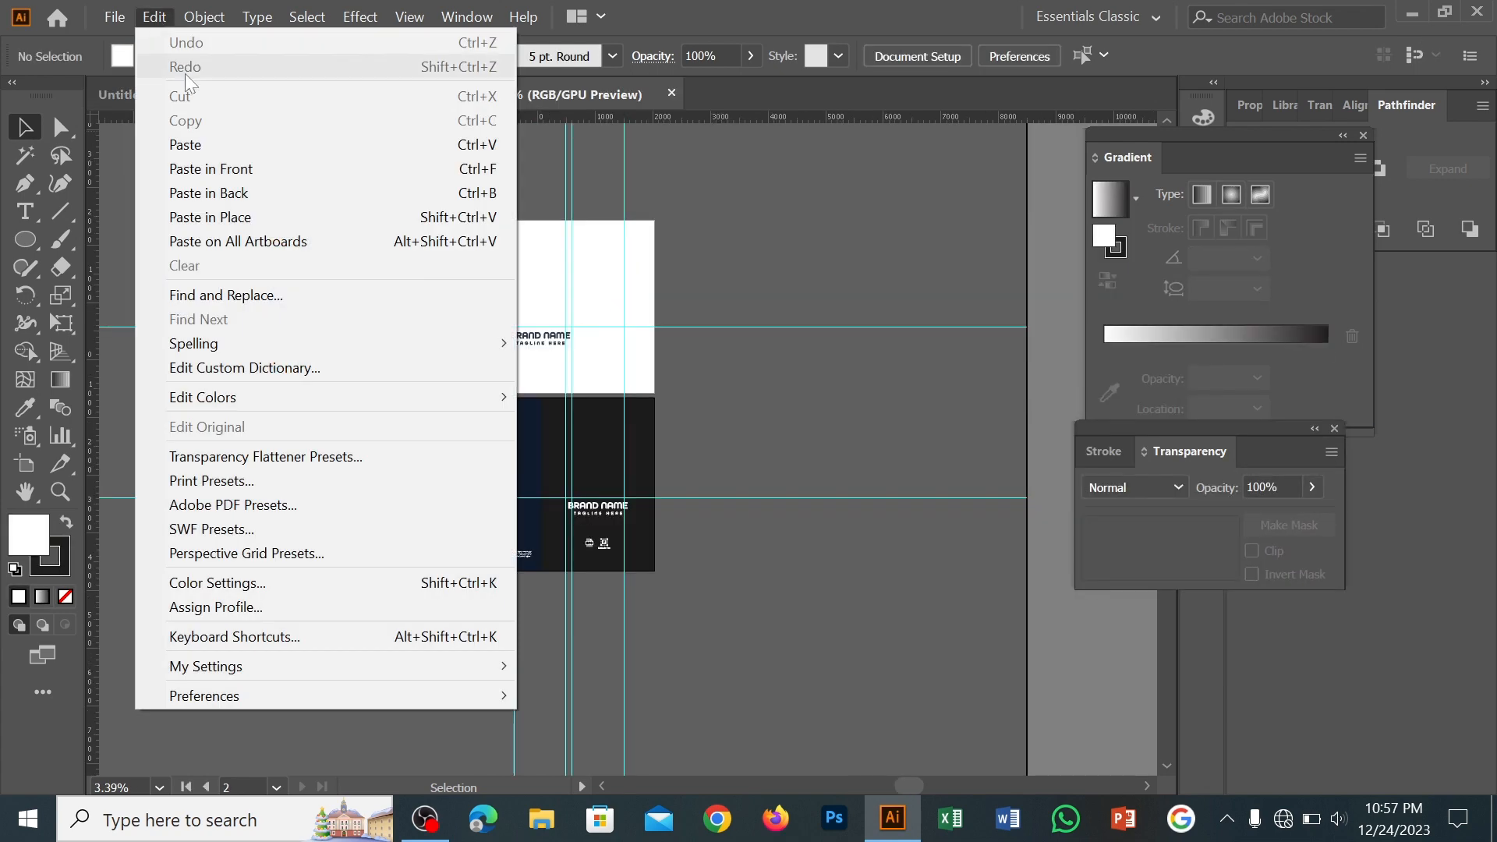
click(271, 237)
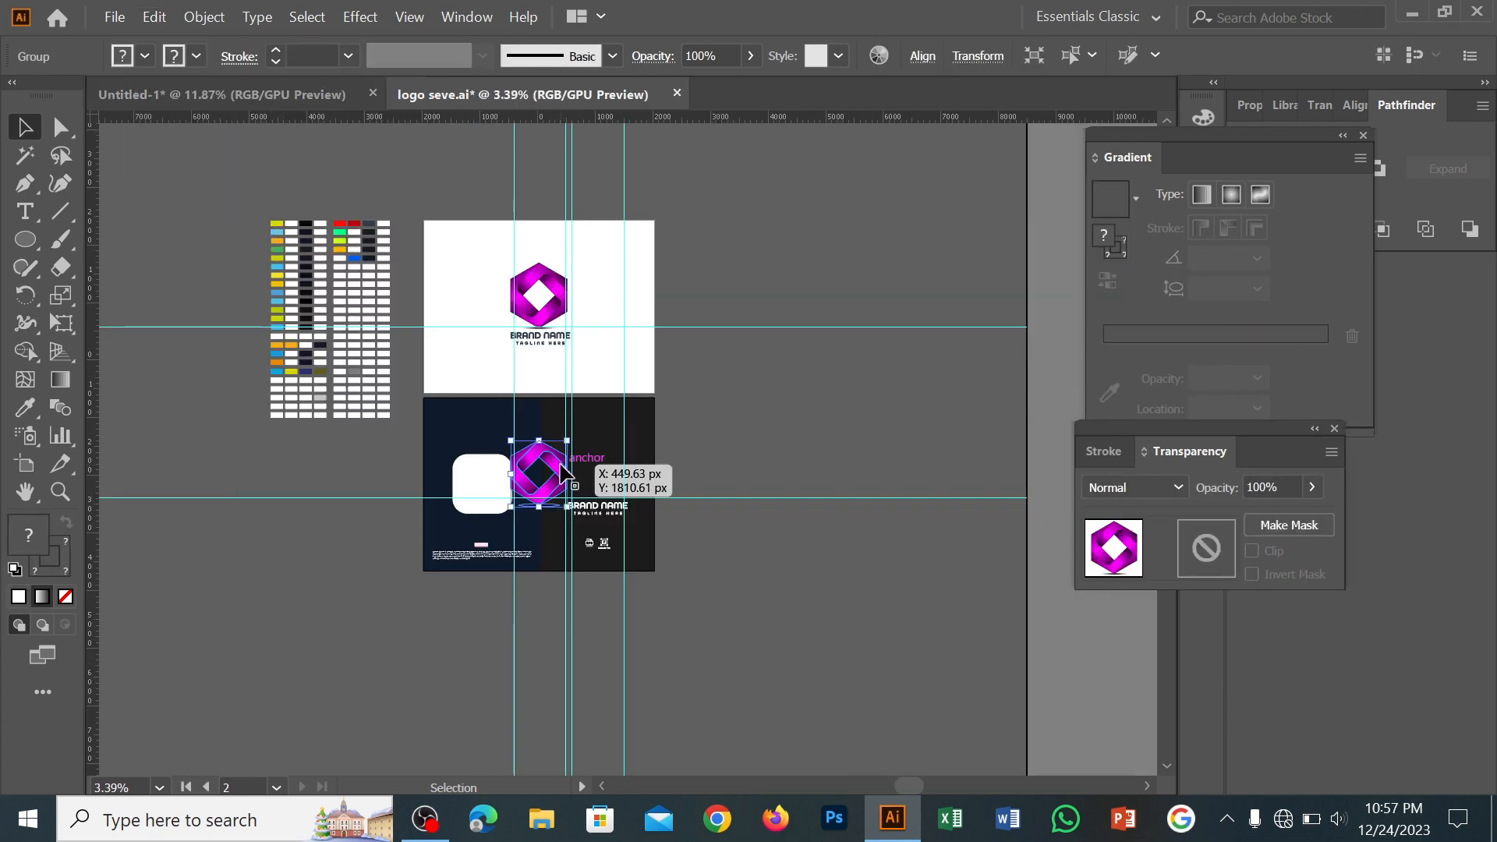
drag(563, 467, 631, 445)
key(Delete)
Scale the logo mark down slightly and centre it above the BRAND NAME text on the white artboard
key(z)
drag(585, 399, 778, 665)
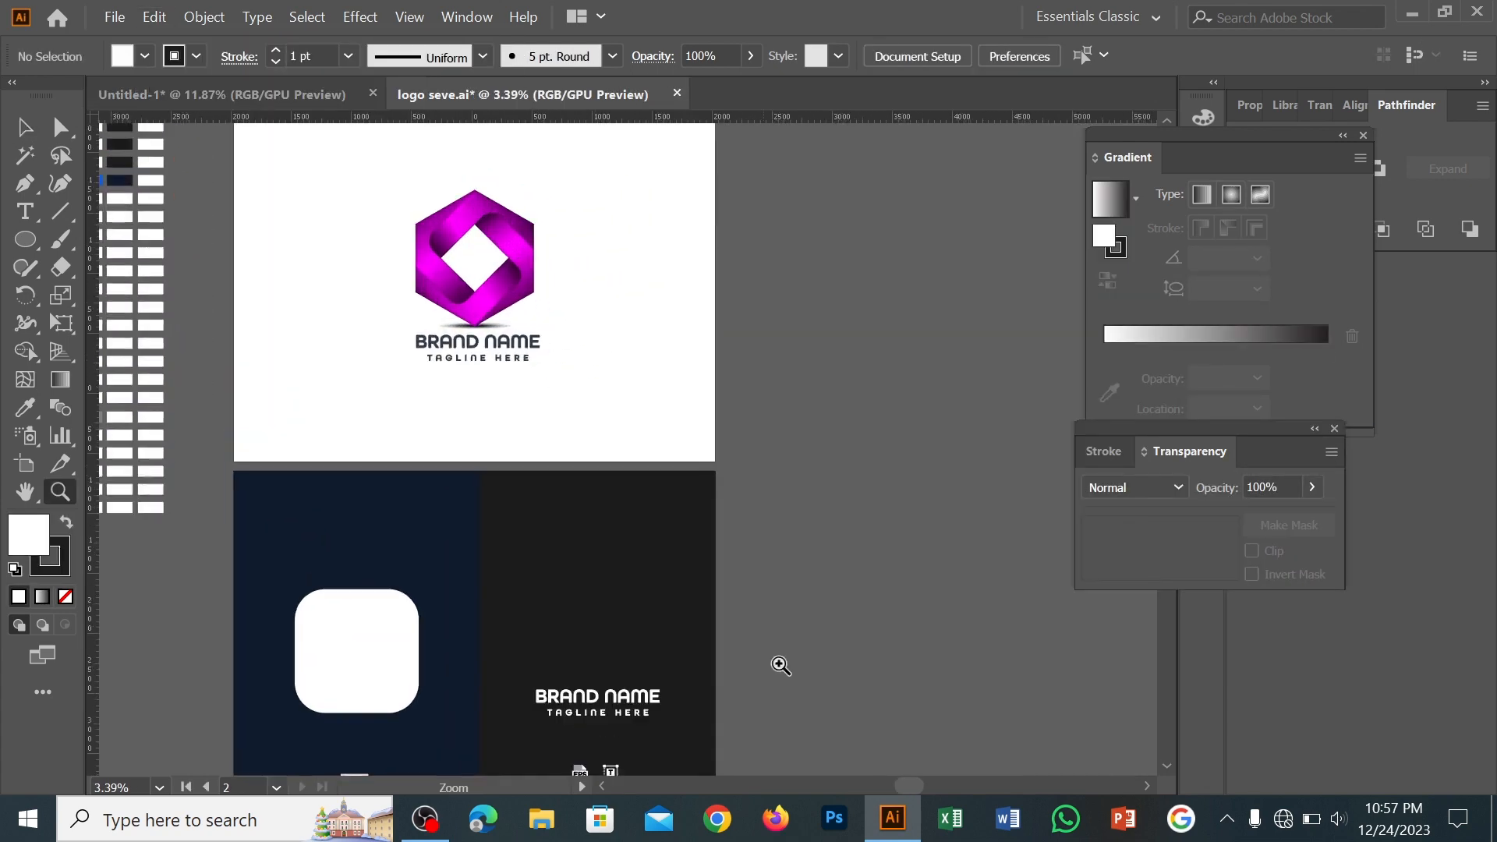
drag(581, 473, 825, 474)
click(26, 129)
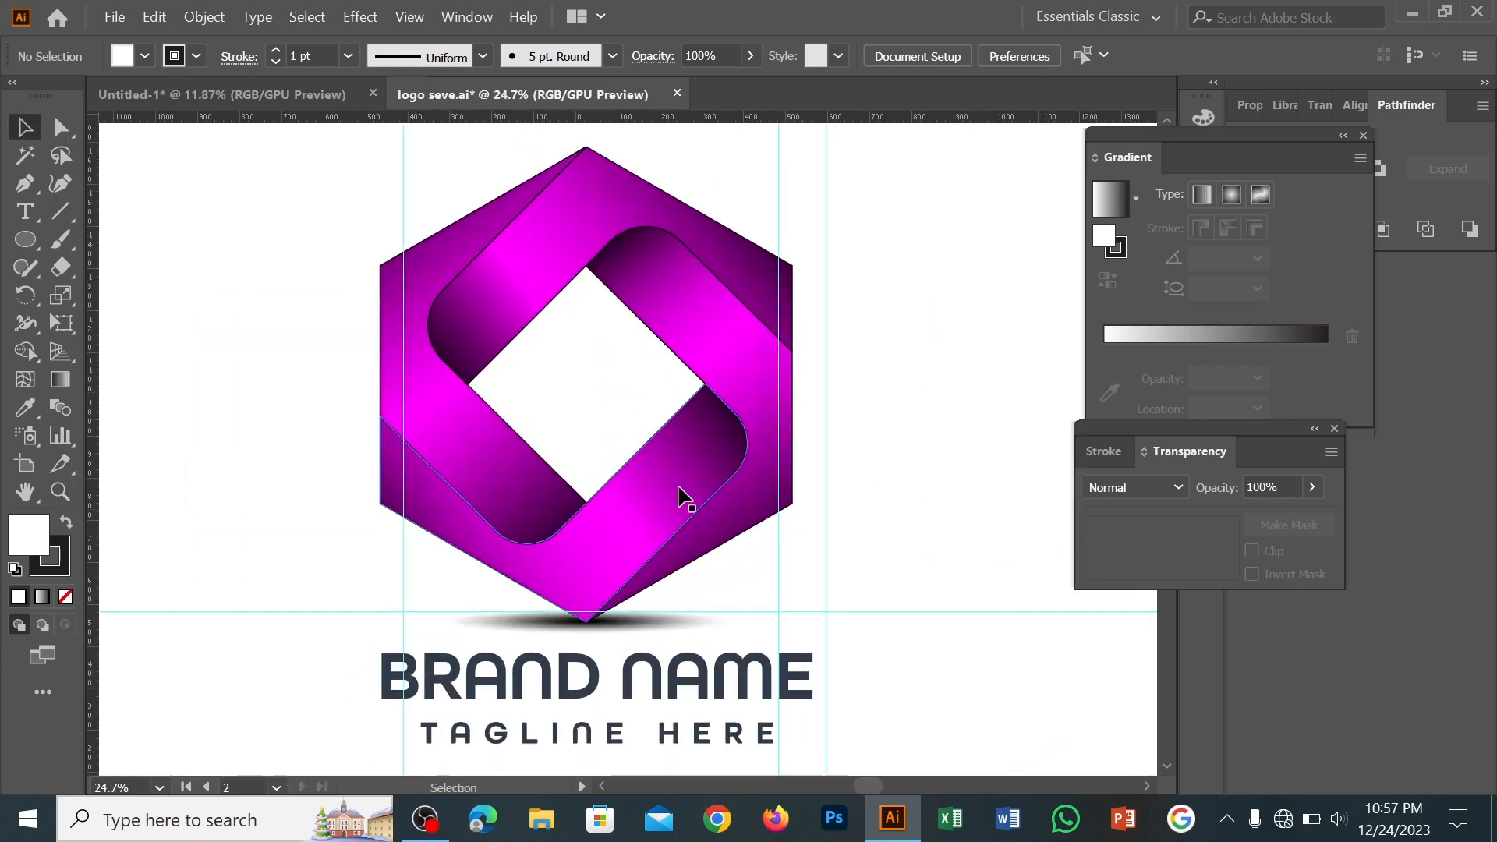
drag(679, 494, 678, 471)
drag(794, 607, 771, 584)
mouse_move(711, 537)
mouse_down()
mouse_move(693, 527)
mouse_move(719, 565)
mouse_up()
click(873, 541)
Copy the logo mark together with its BRAND NAME and TAGLINE HERE text from the white artboard
key(z)
drag(803, 628, 659, 702)
drag(658, 705, 506, 587)
drag(507, 587, 555, 577)
drag(728, 545, 719, 552)
drag(859, 468, 832, 499)
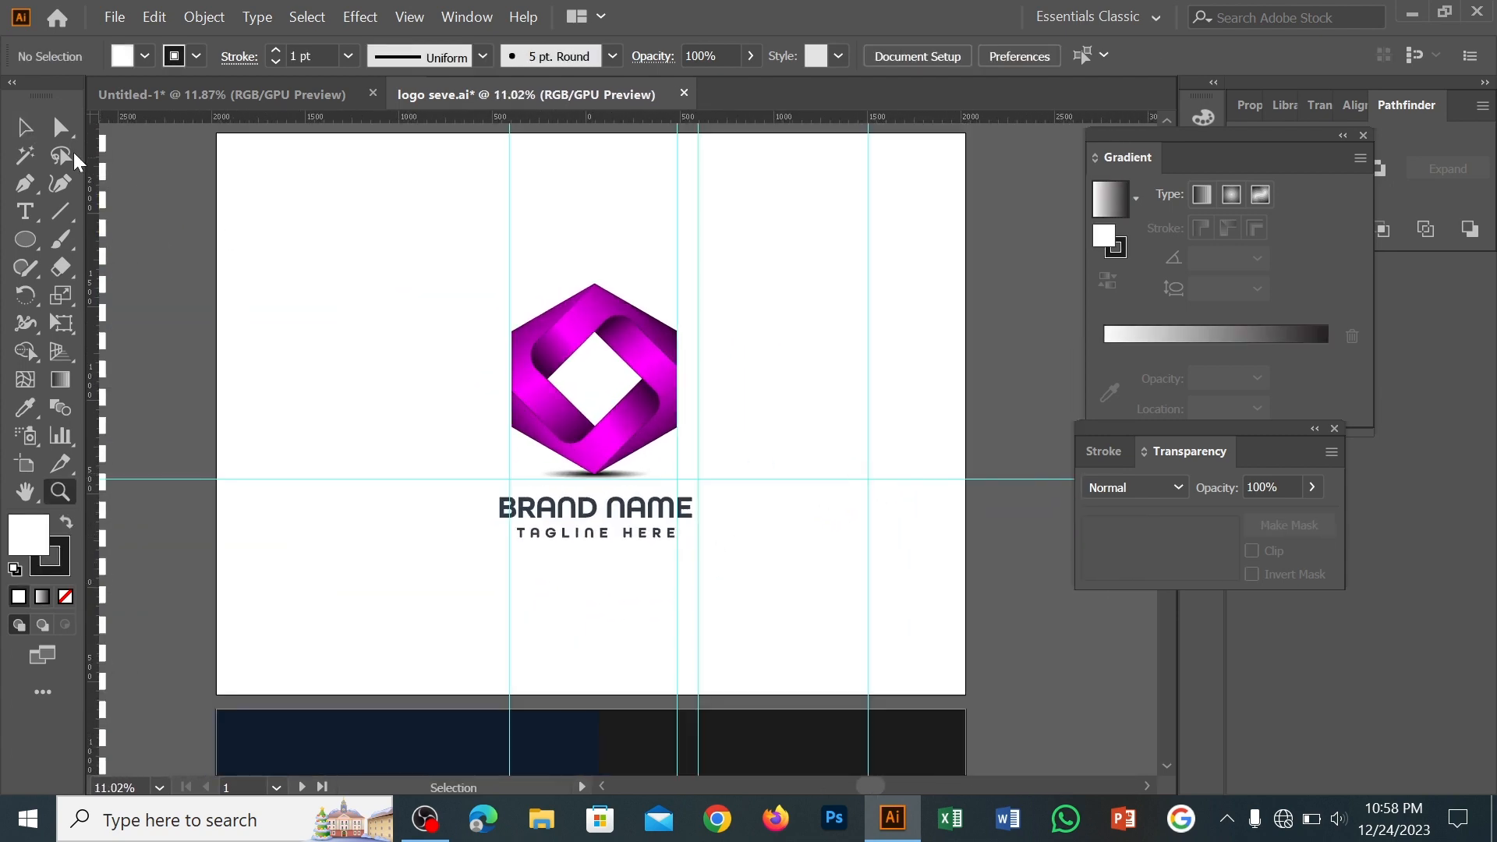
click(34, 134)
click(604, 549)
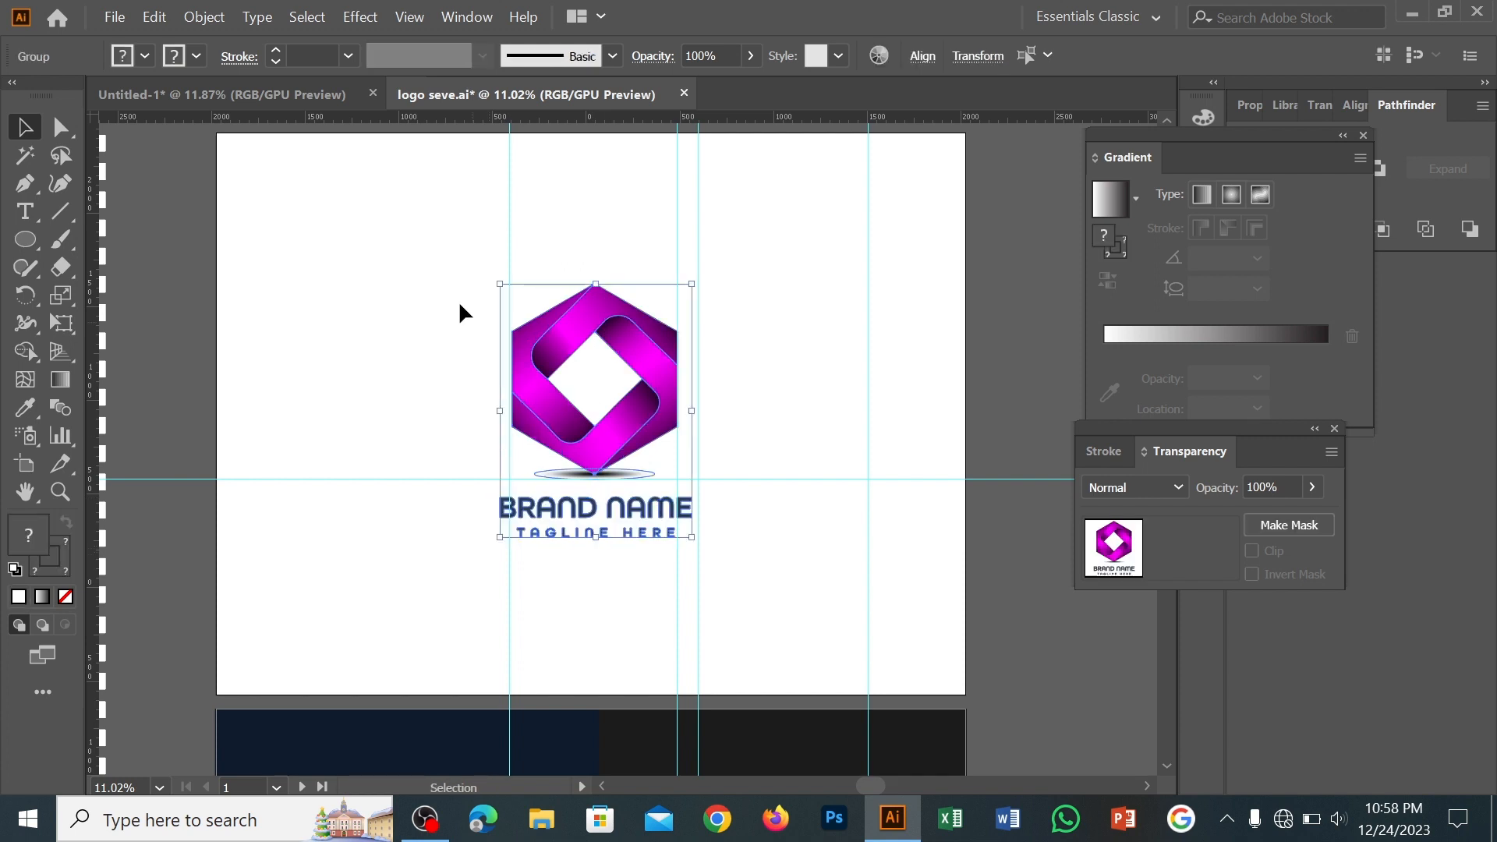
click(155, 16)
click(236, 123)
Replace the logo in the Untitled-1 document with the copied logo, brand name and tagline
click(273, 92)
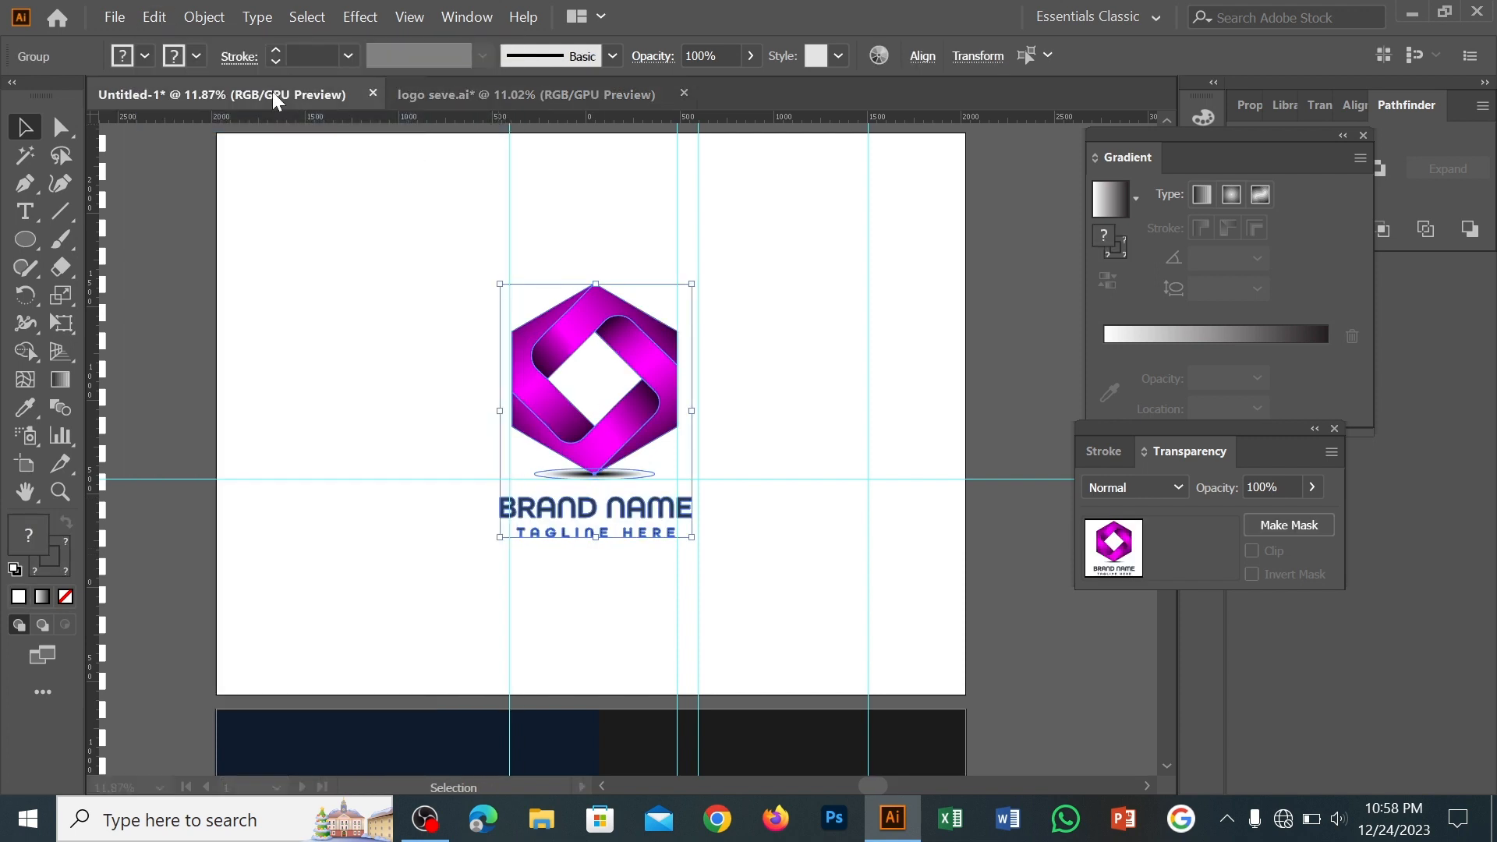
key(Delete)
key(ctrl+v)
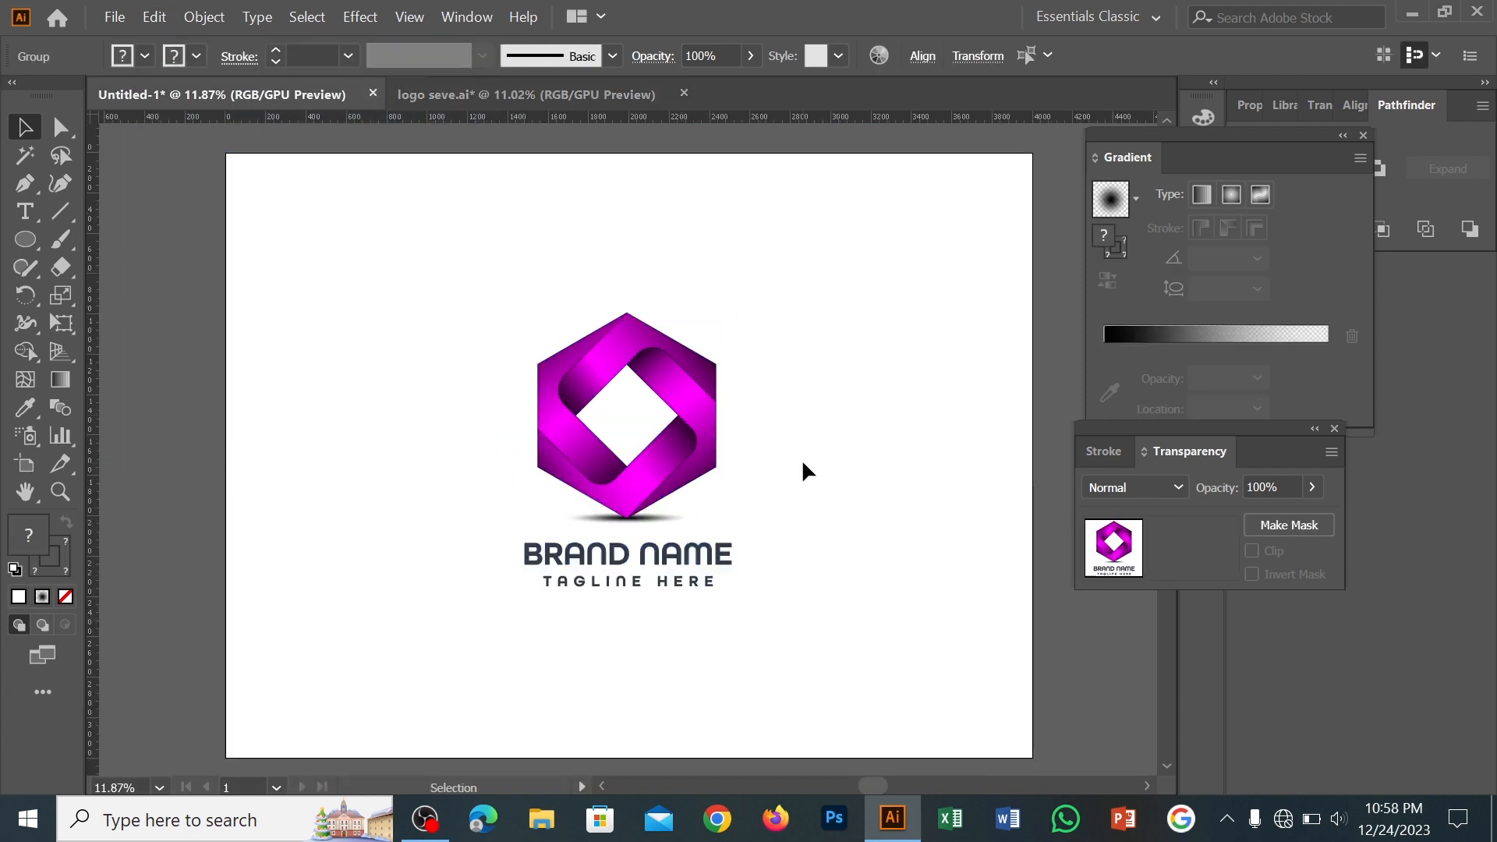
click(863, 401)
Align the logo and text group to the artboard, centred both horizontally and vertically
click(712, 578)
click(923, 56)
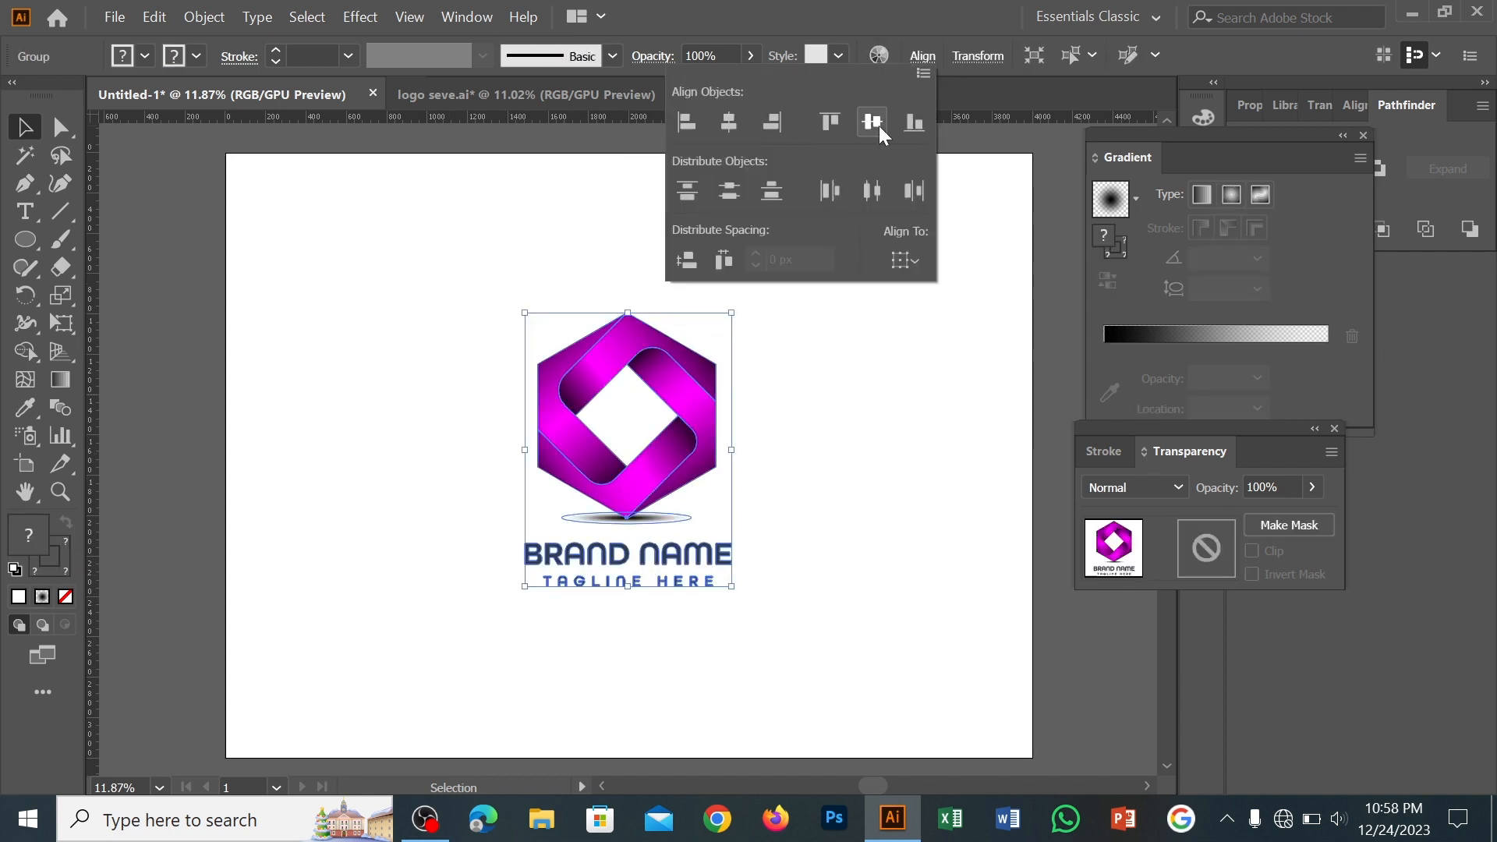
drag(644, 431, 437, 311)
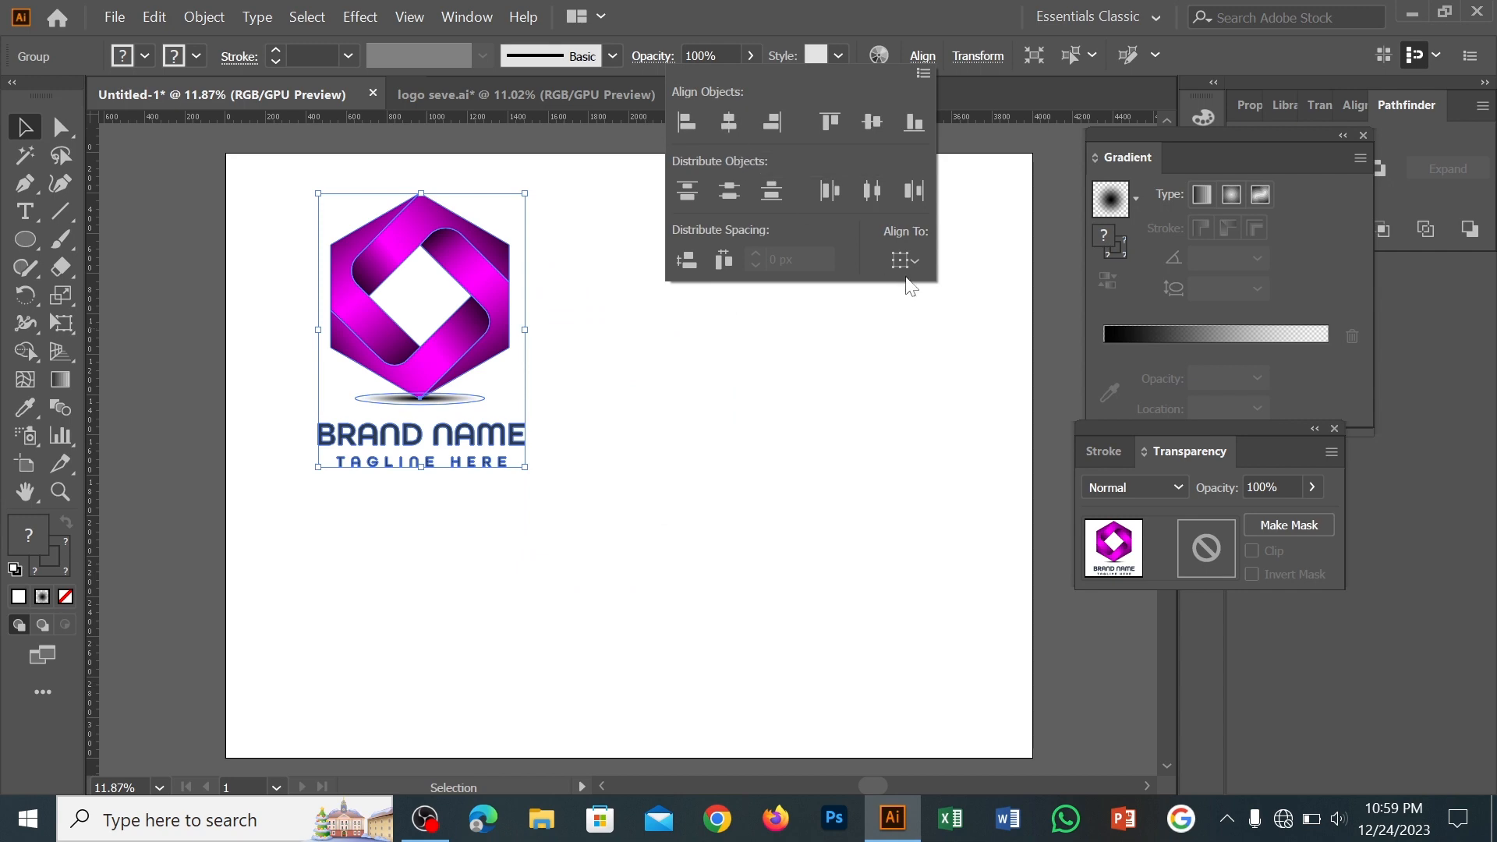
click(905, 260)
click(935, 335)
click(729, 122)
click(872, 121)
click(639, 456)
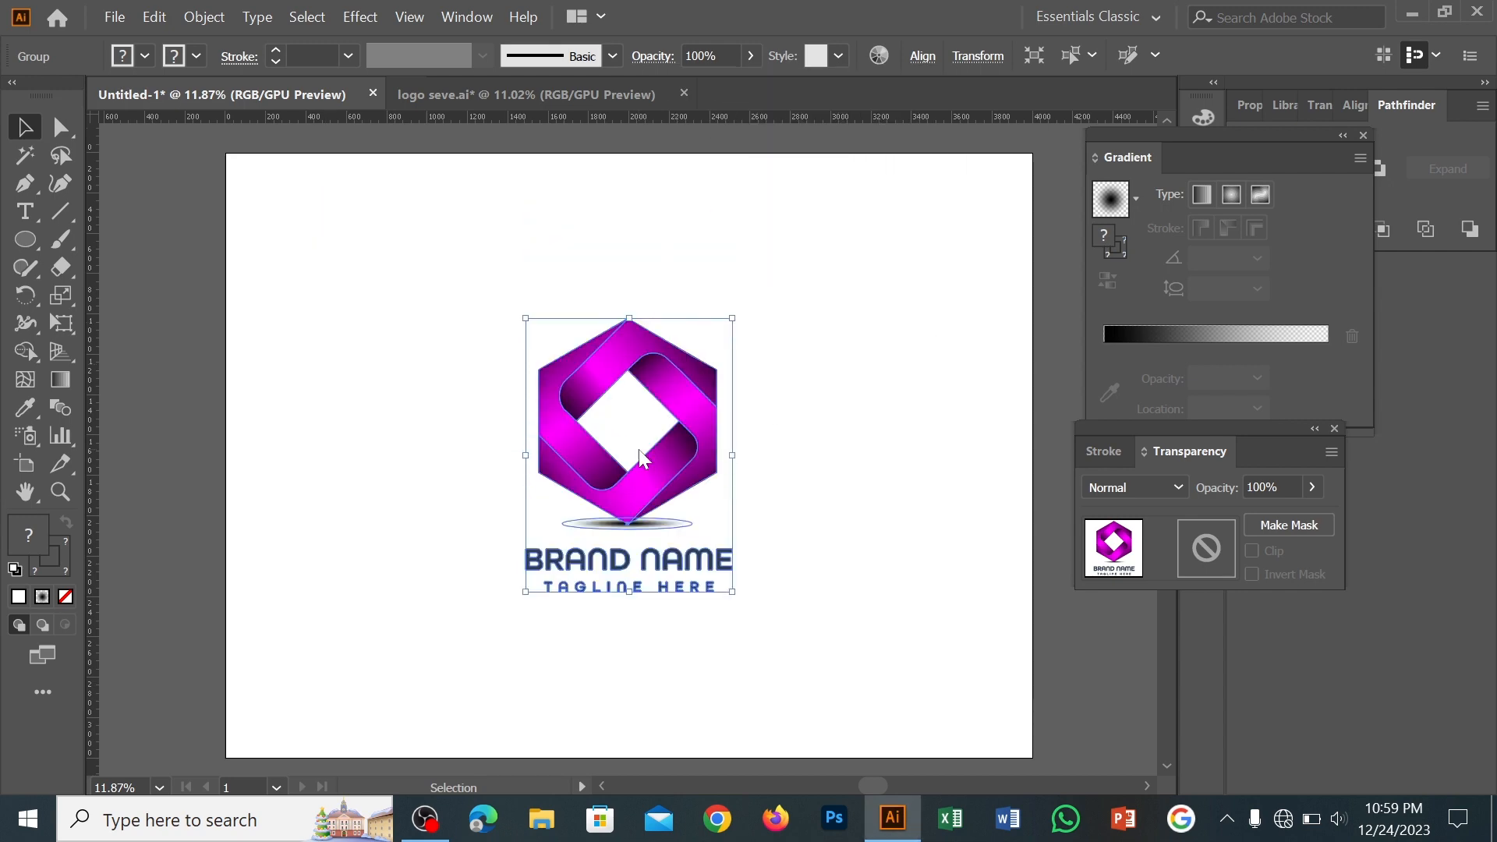